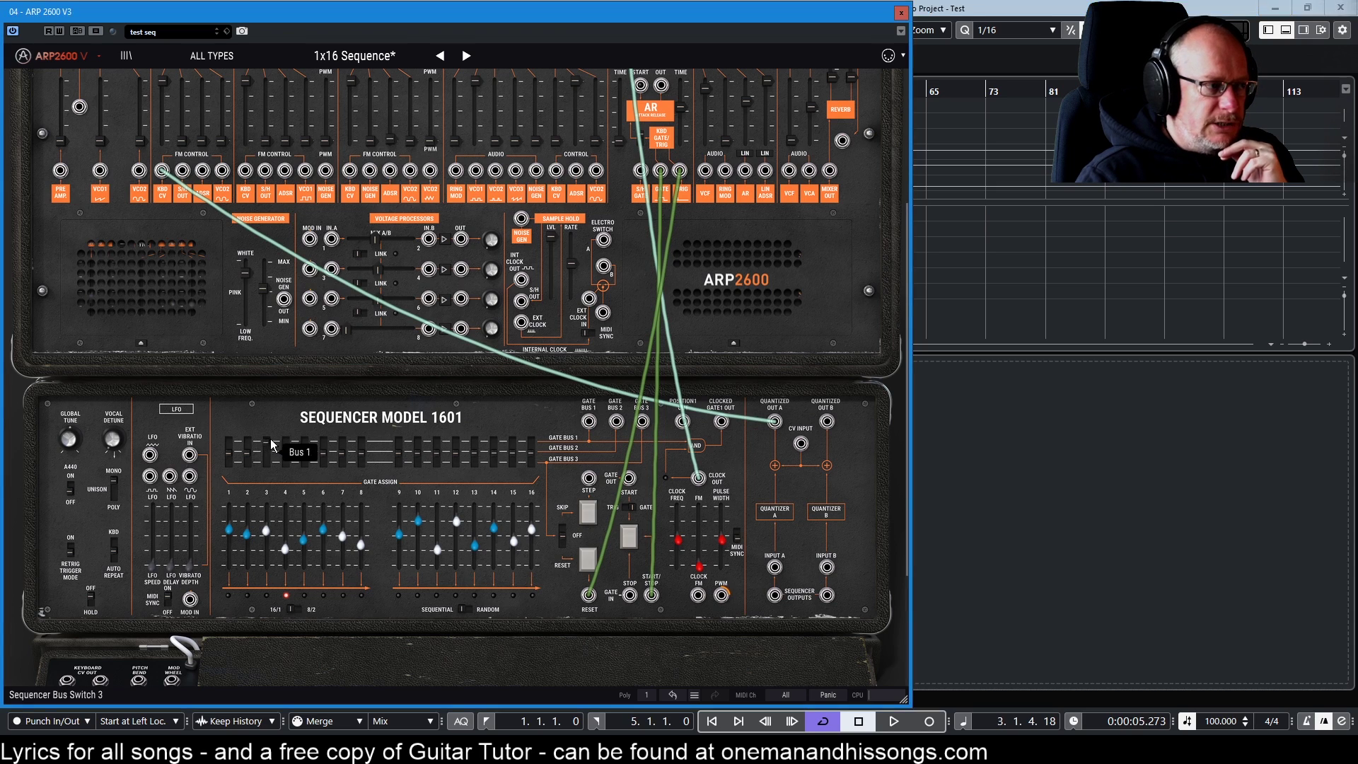
Raise the sequencer's clock FM amount to Frequency * 2 and try the clock frequency slider.
mouse_move(287, 453)
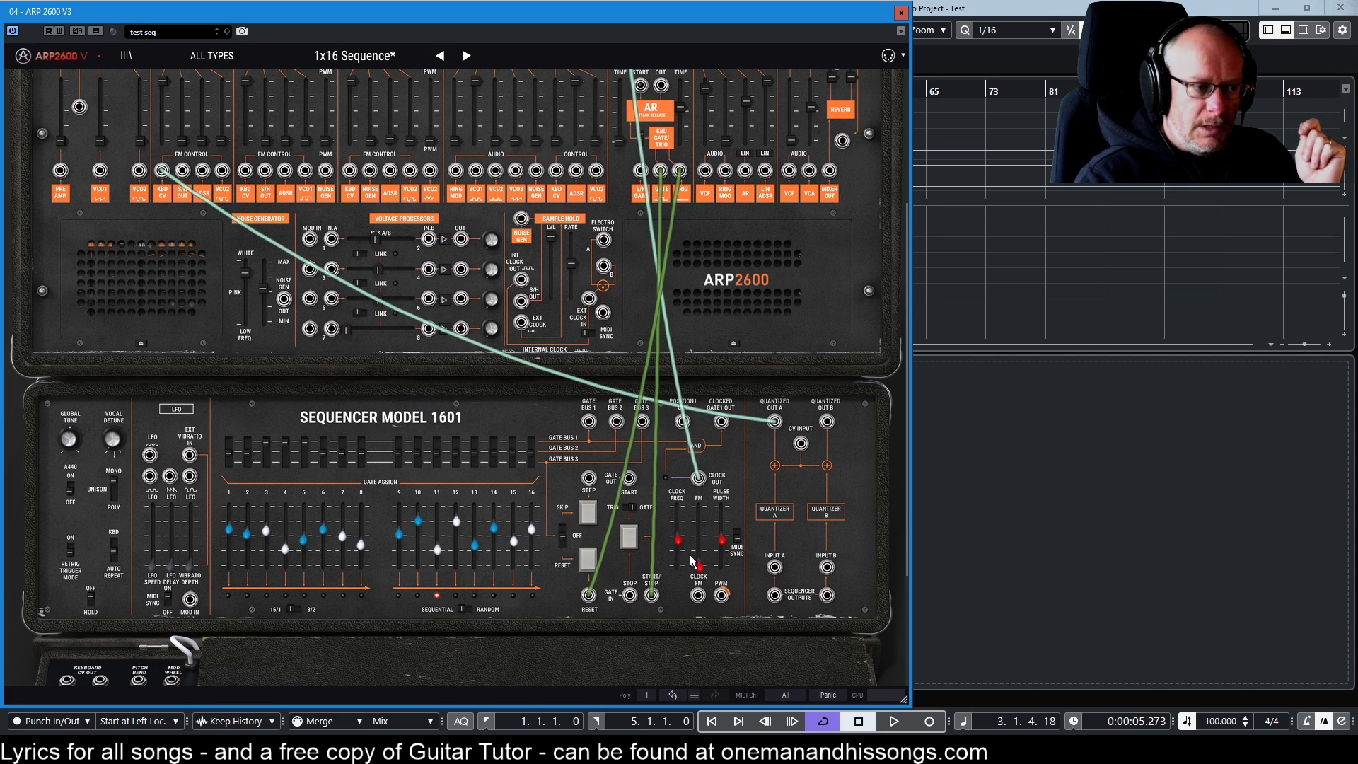
mouse_move(702, 576)
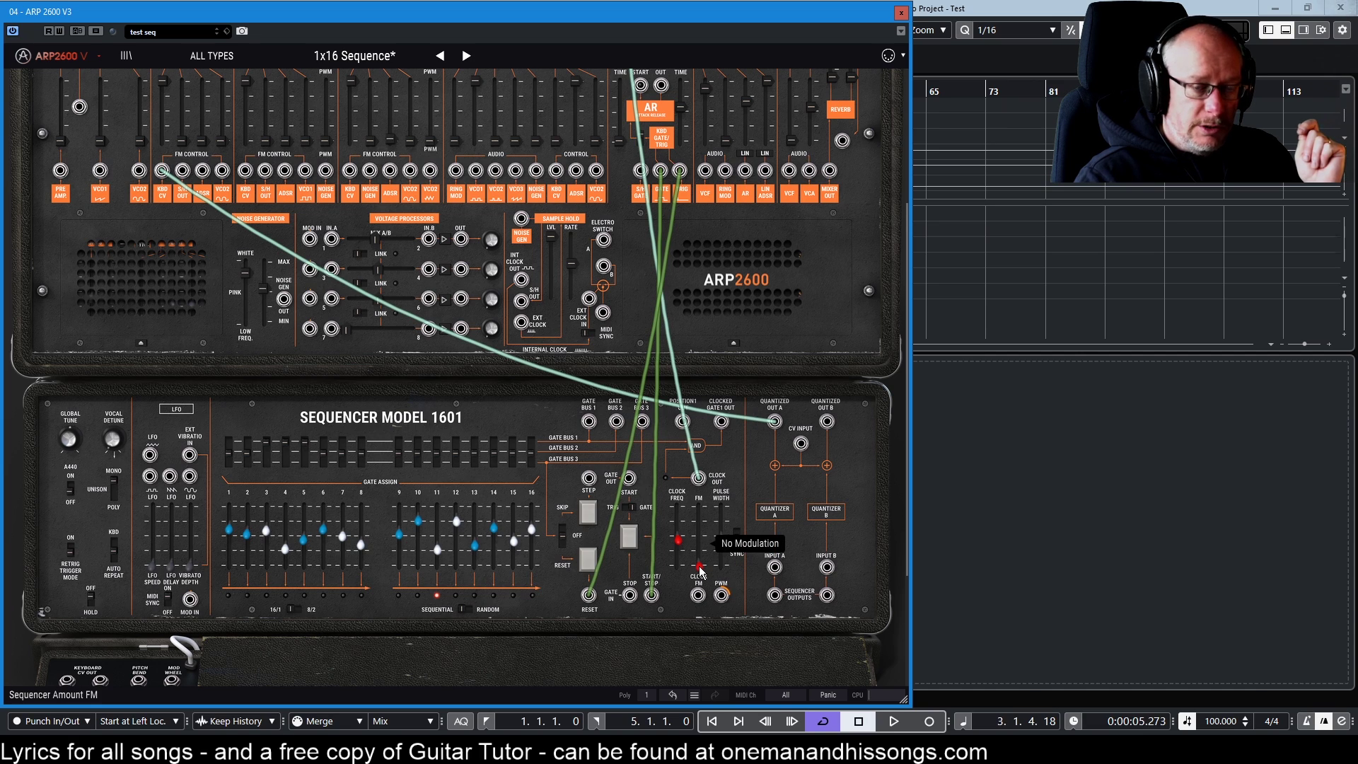
drag(699, 563, 699, 543)
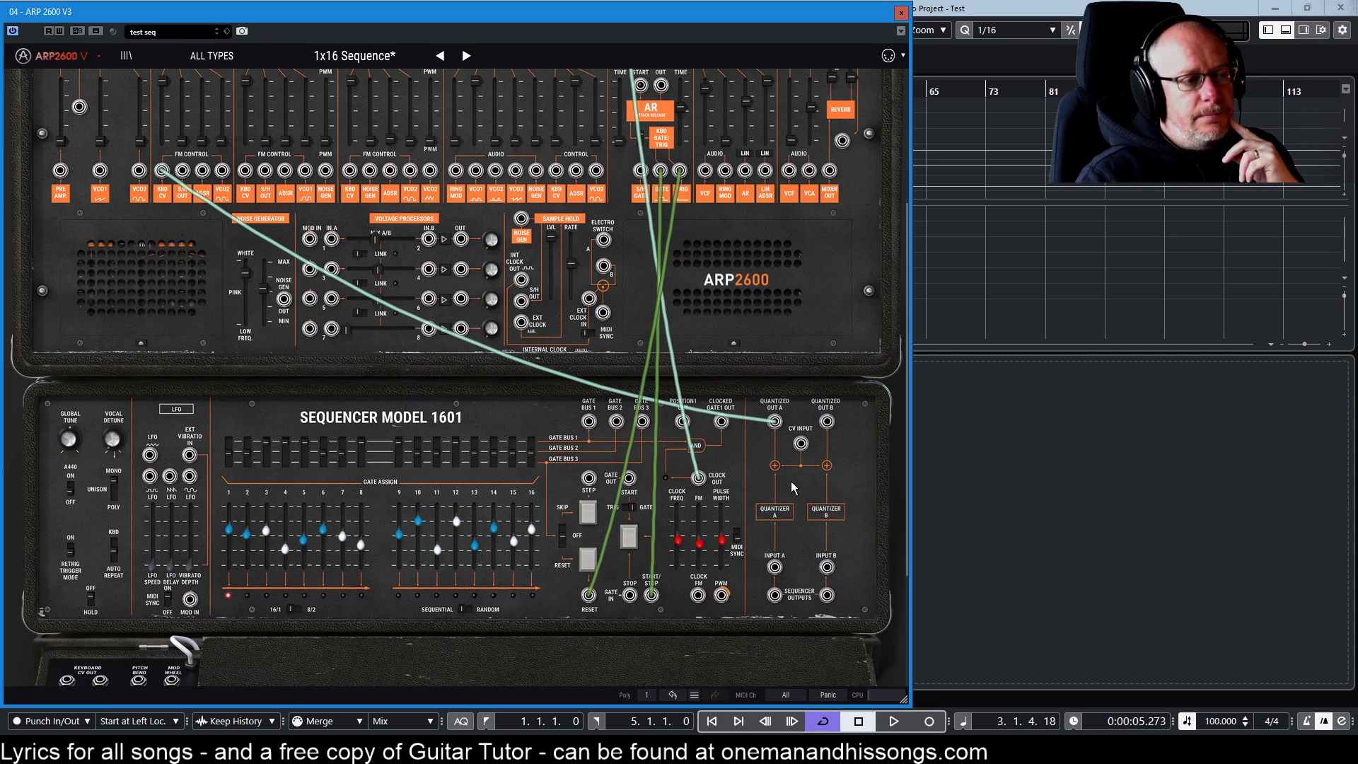
scroll(775, 476, up, 1)
drag(776, 485, 731, 486)
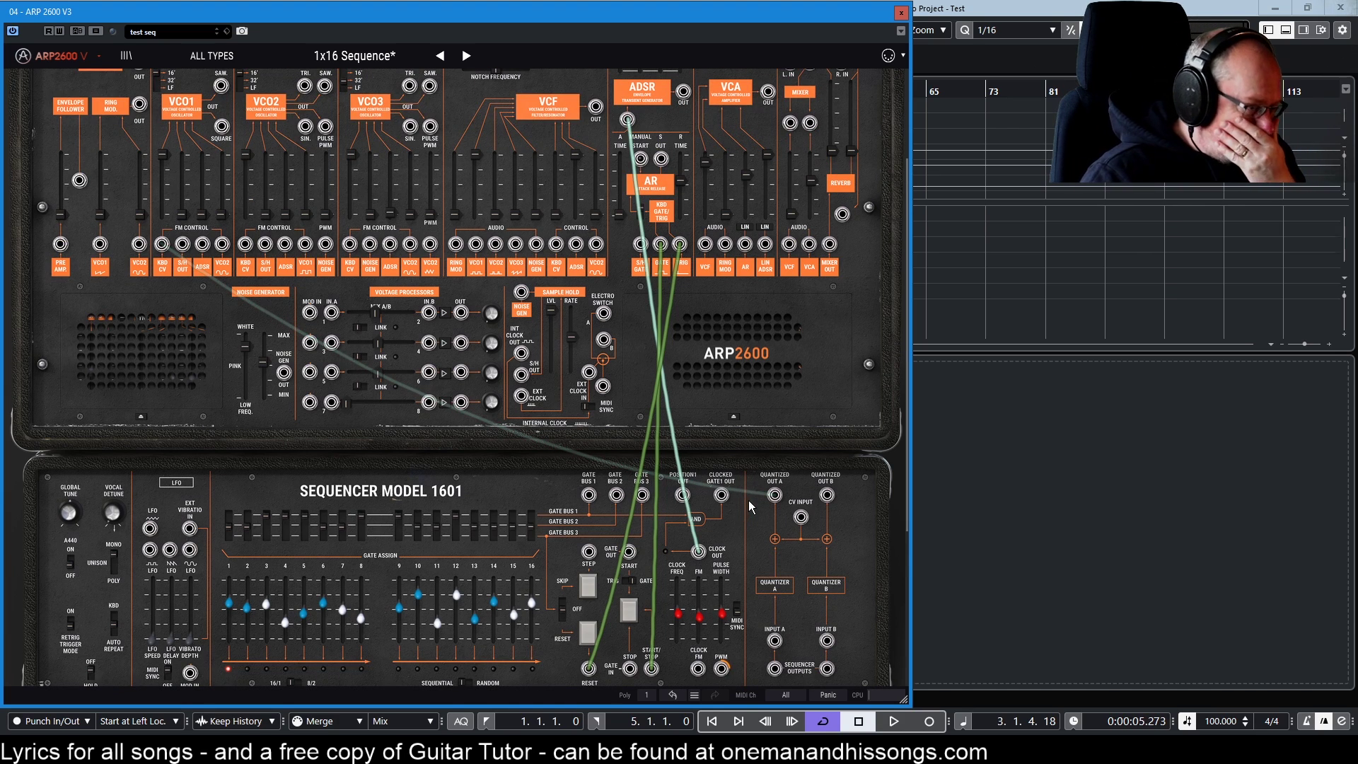
scroll(743, 509, down, 1)
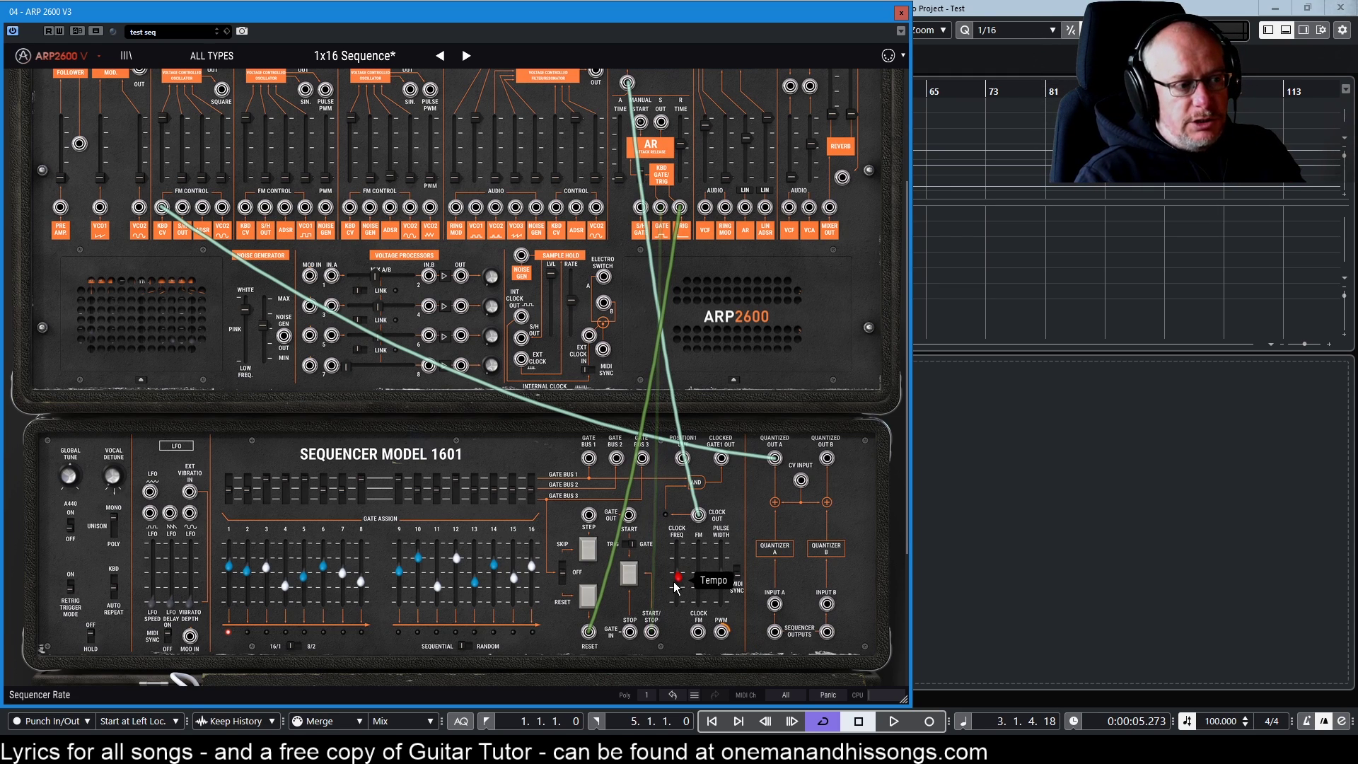
mouse_move(678, 577)
mouse_down()
mouse_move(677, 562)
mouse_move(677, 576)
mouse_up()
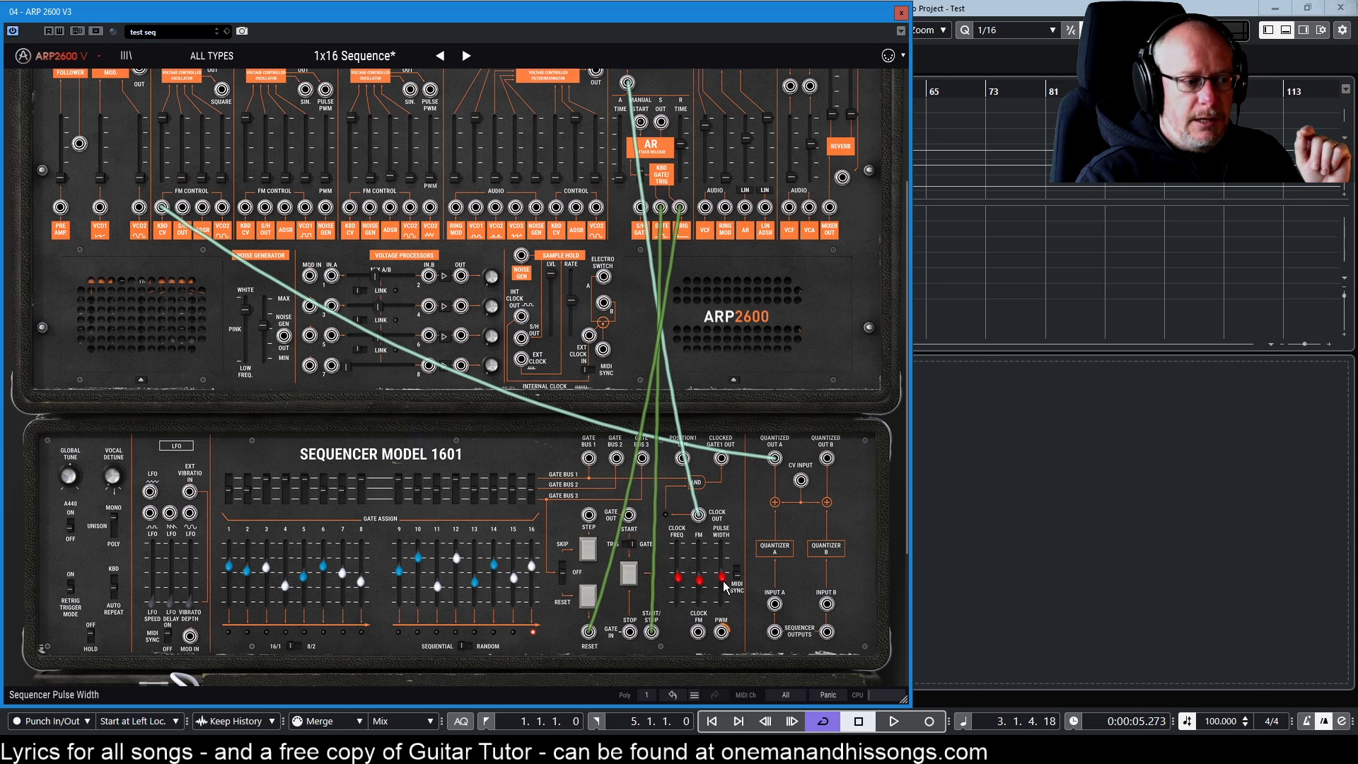
Patch the sequencer's Clocked Gate 1 Out to the input jack below the ADSR, replacing the Clock Out connection.
mouse_move(724, 543)
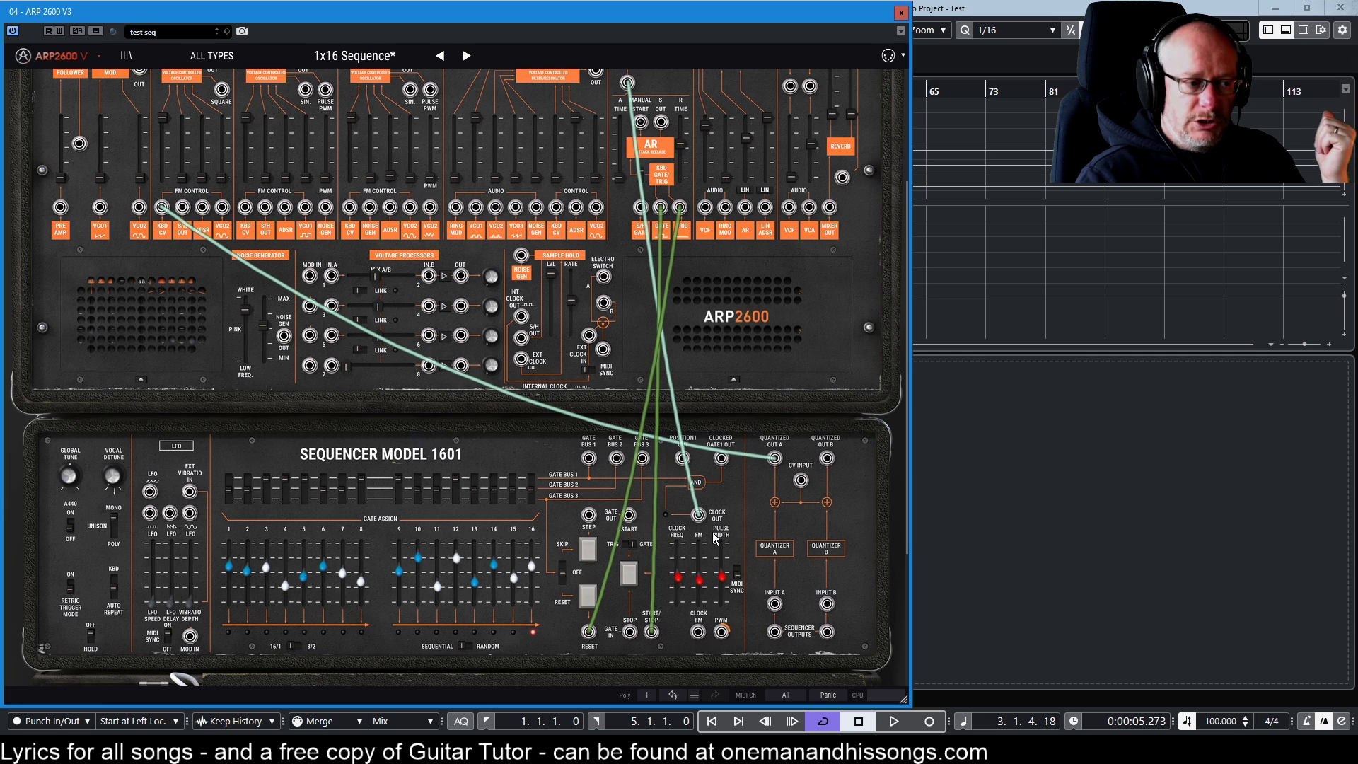
mouse_move(724, 579)
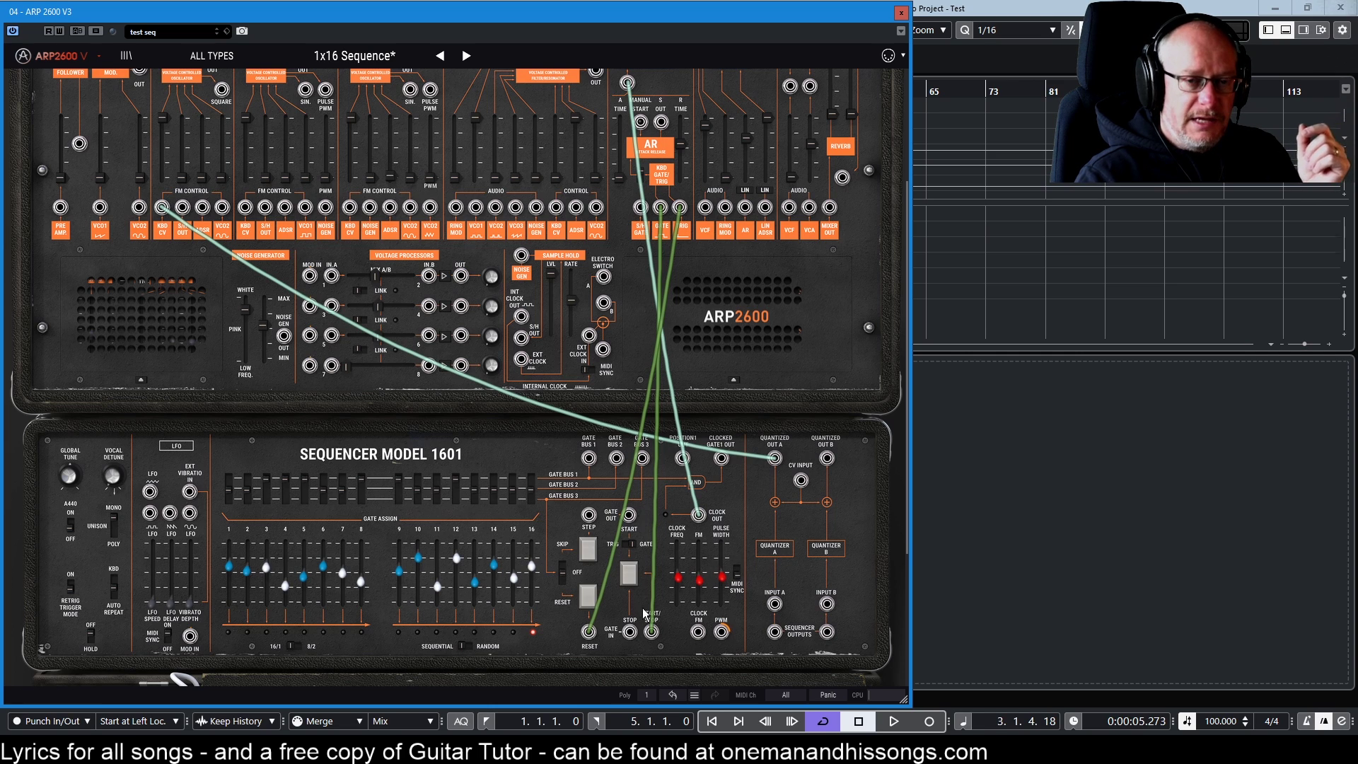
scroll(732, 484, up, 1)
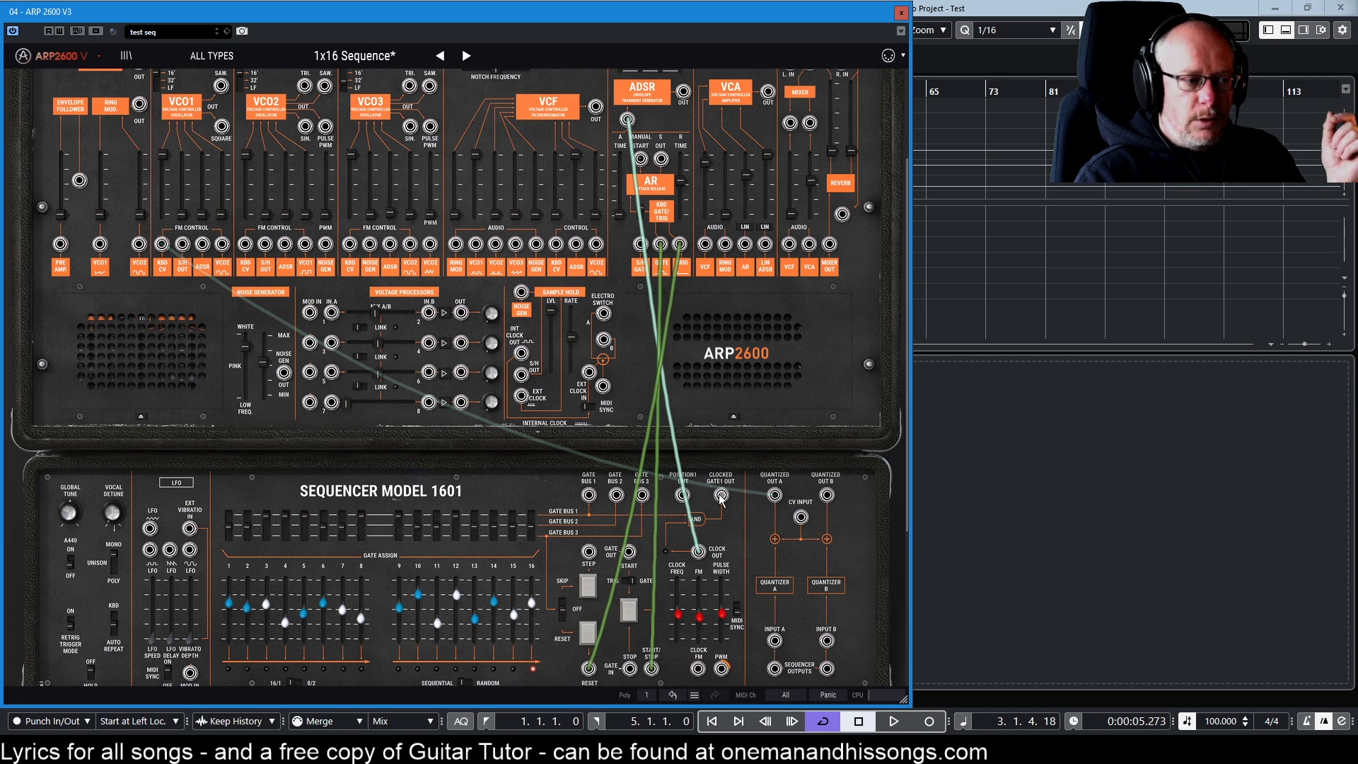
drag(721, 494, 628, 120)
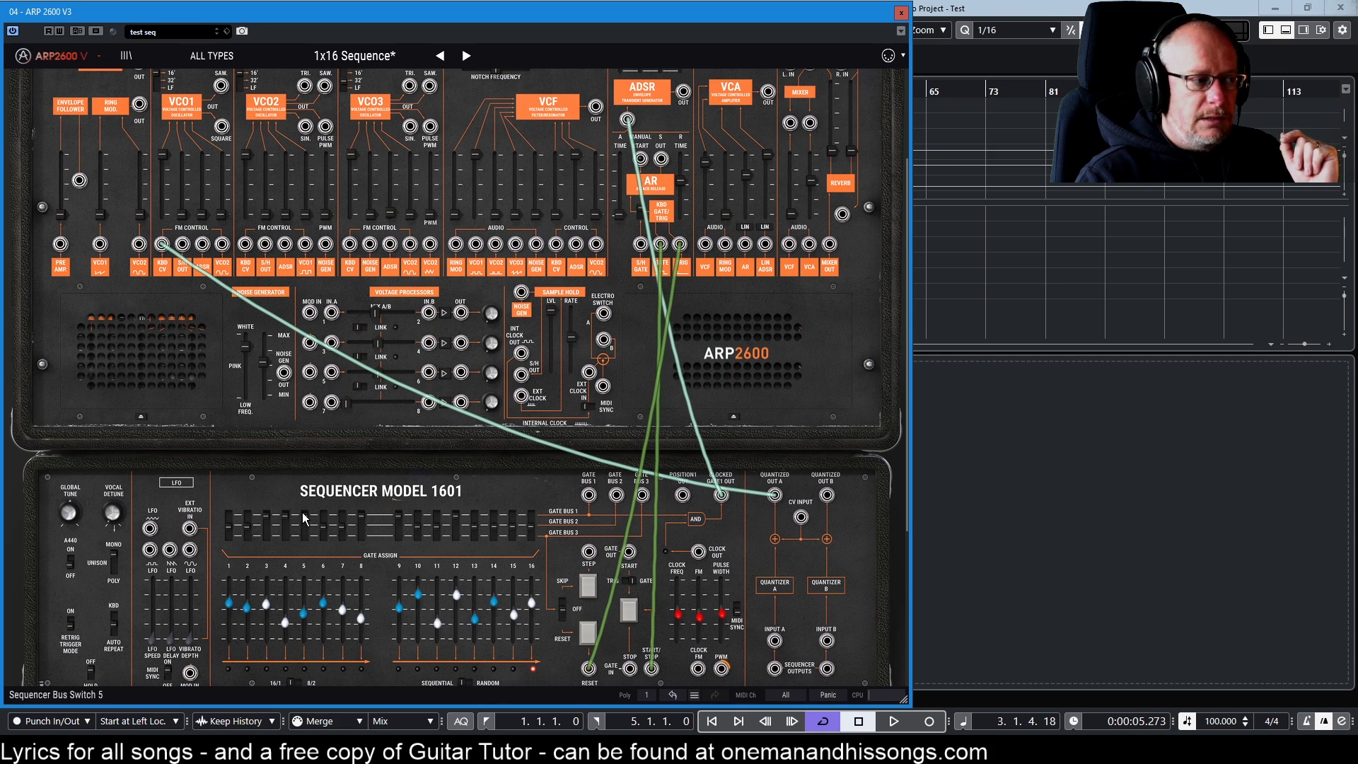
scroll(289, 529, down, 2)
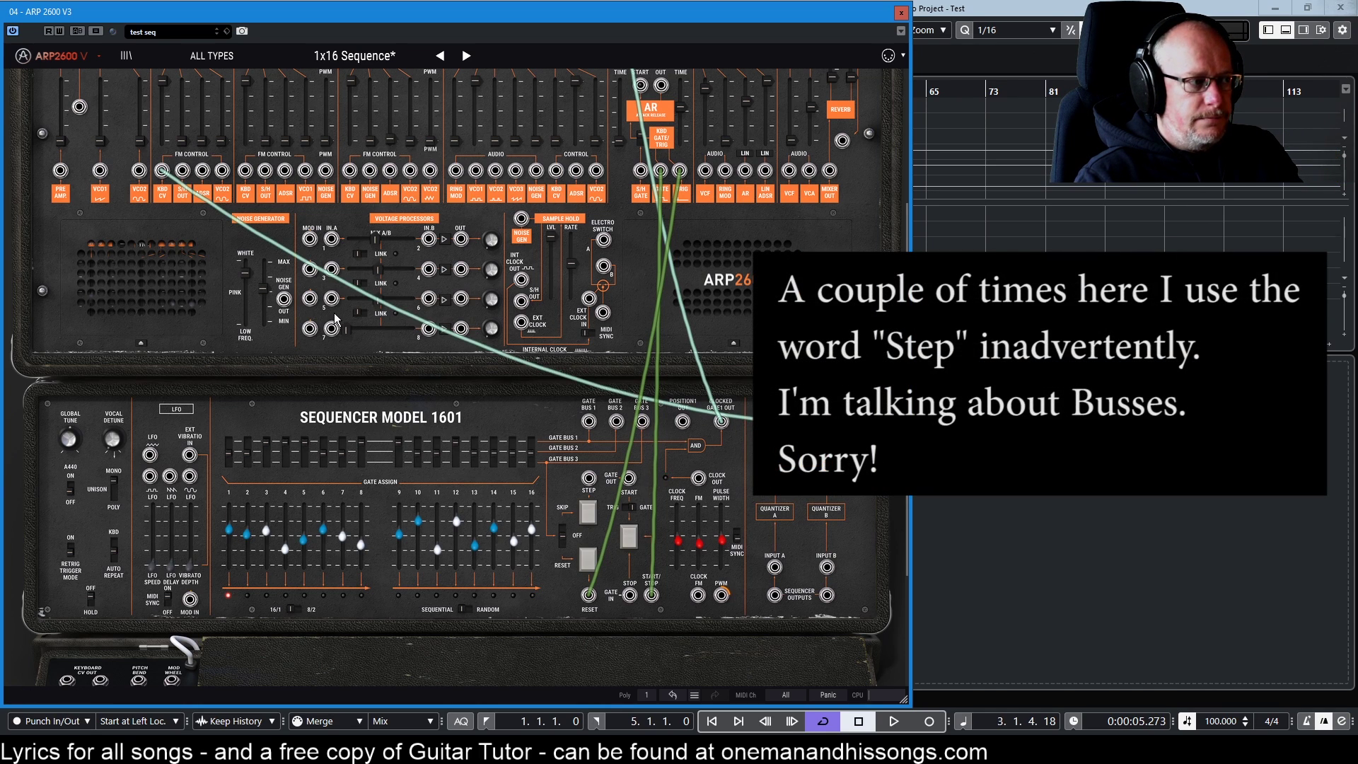
mouse_move(346, 316)
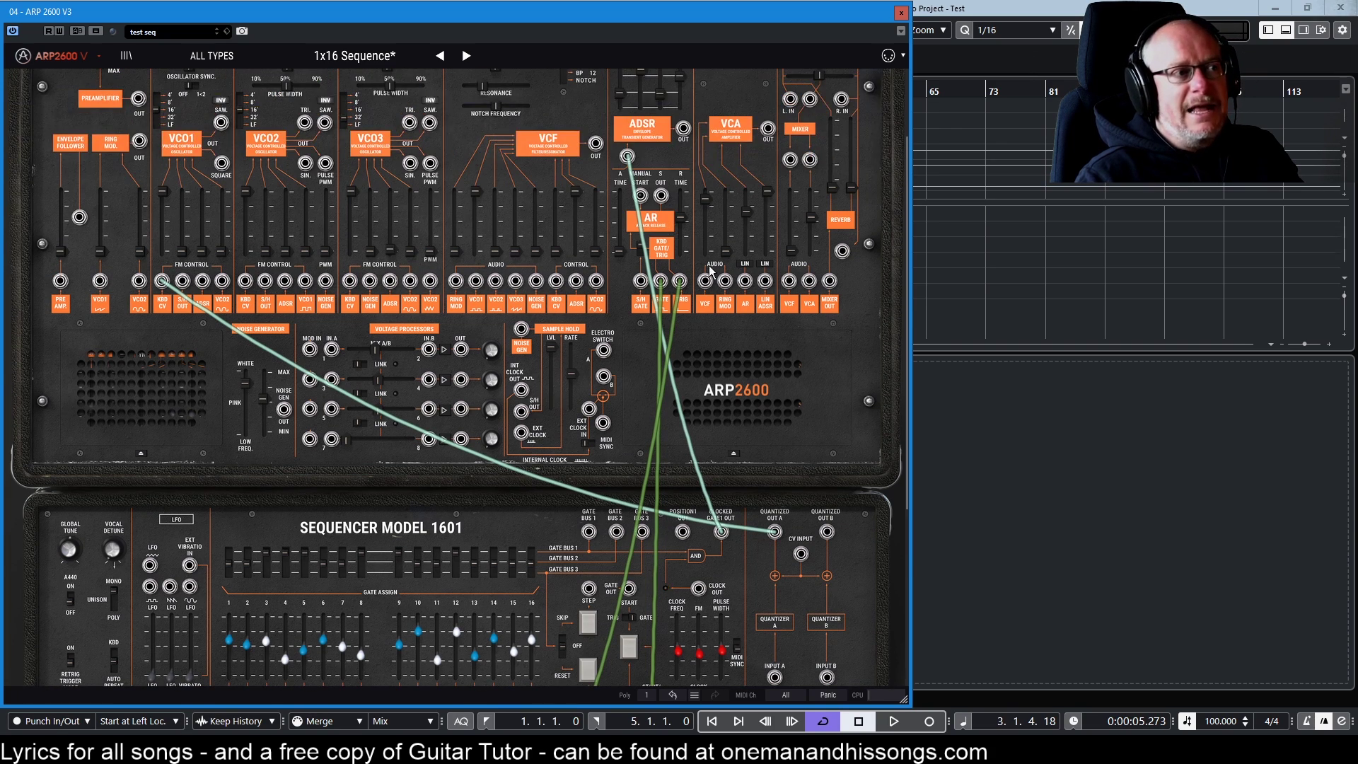
scroll(691, 251, up, 2)
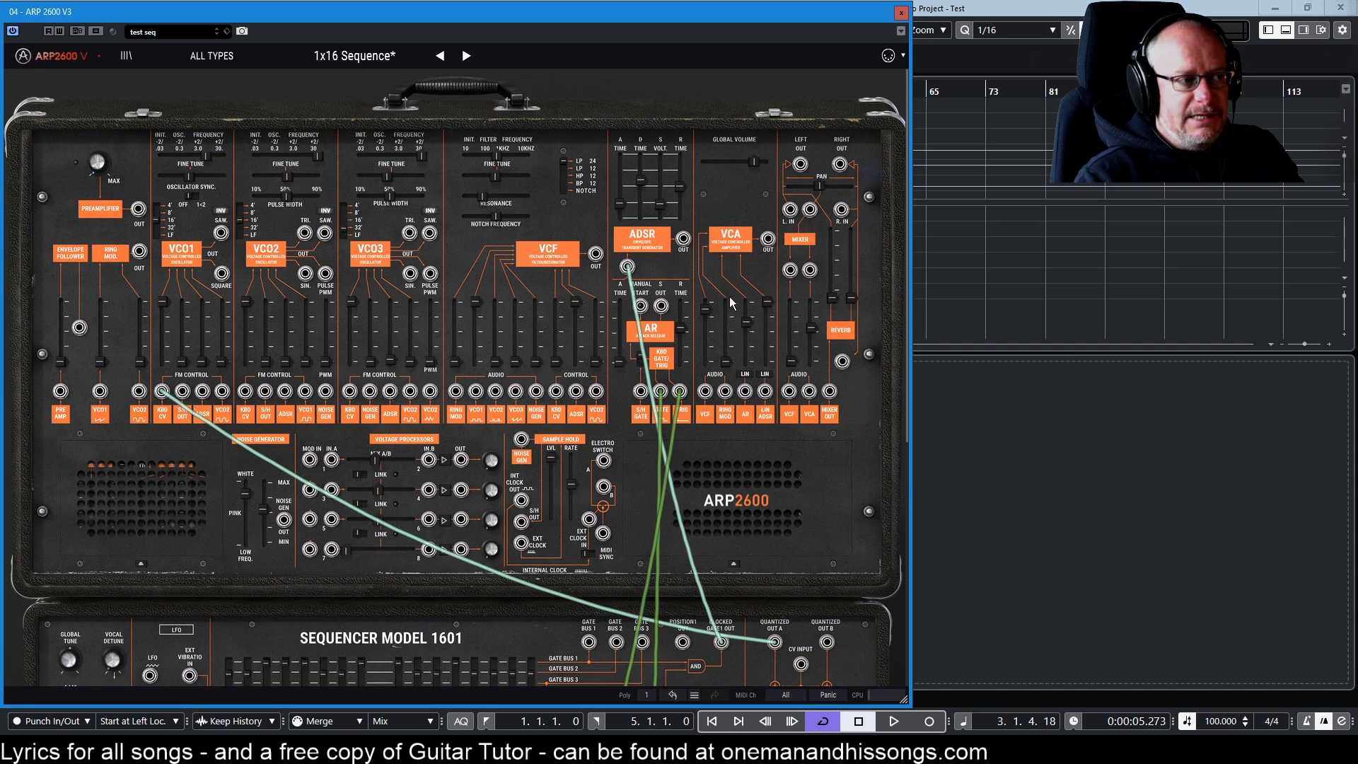
scroll(601, 329, down, 1)
scroll(602, 332, down, 6)
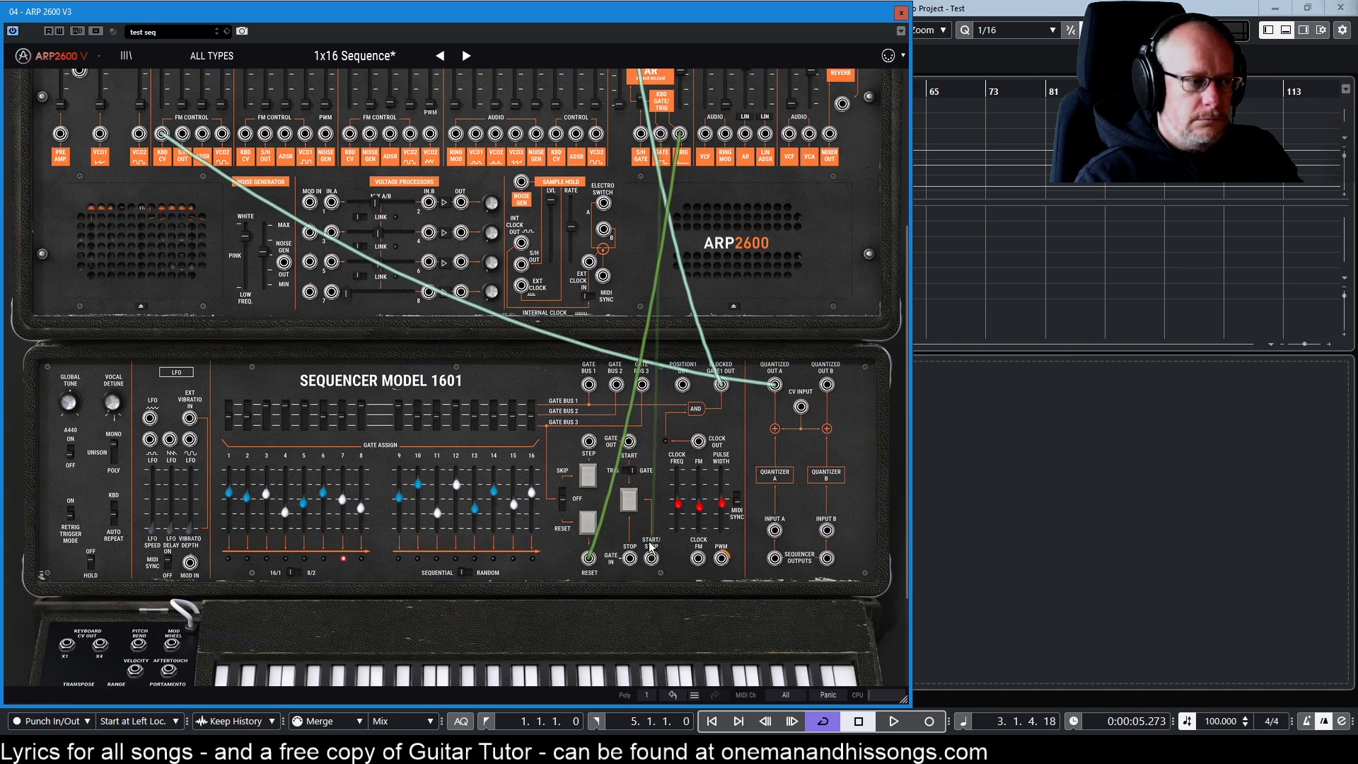
Lower the sequencer clock's pulse width to its minimum and raise it again to 99 %.
scroll(753, 430, up, 3)
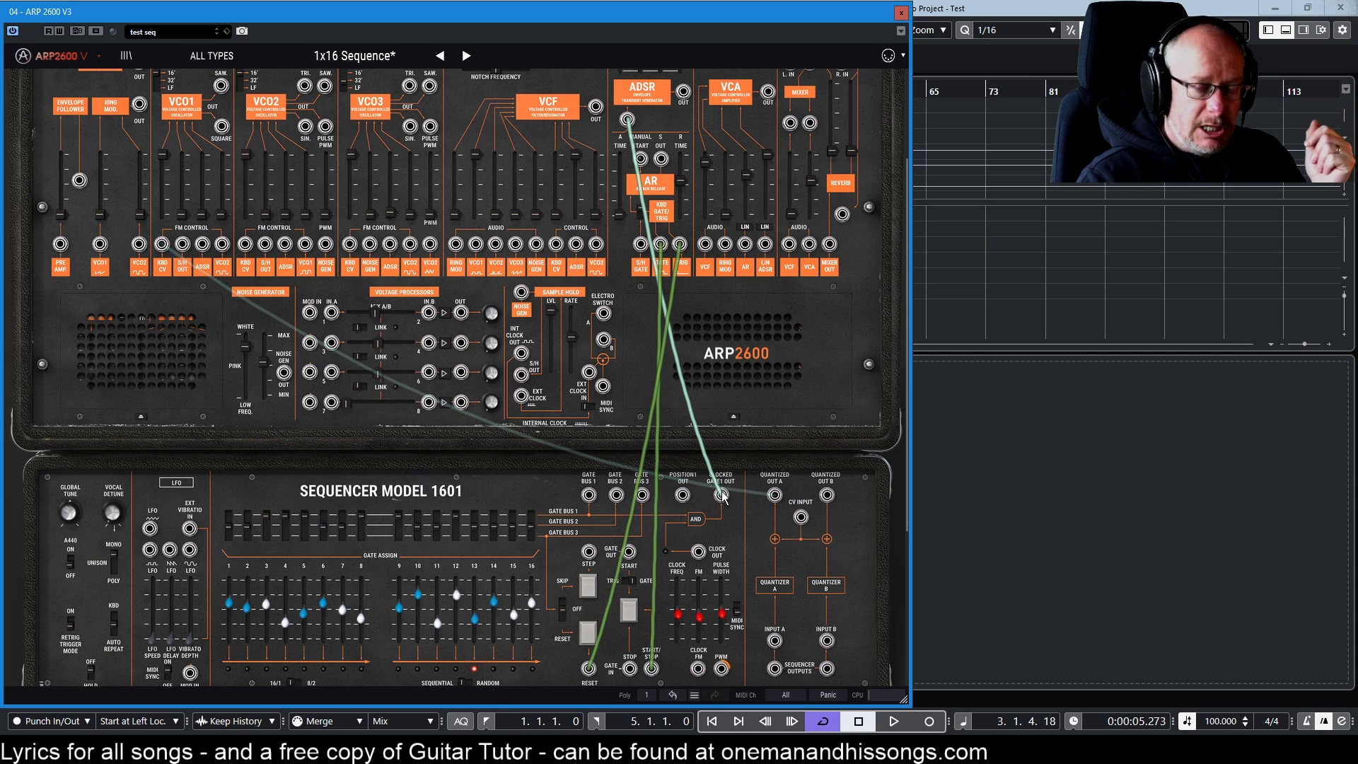
mouse_move(722, 580)
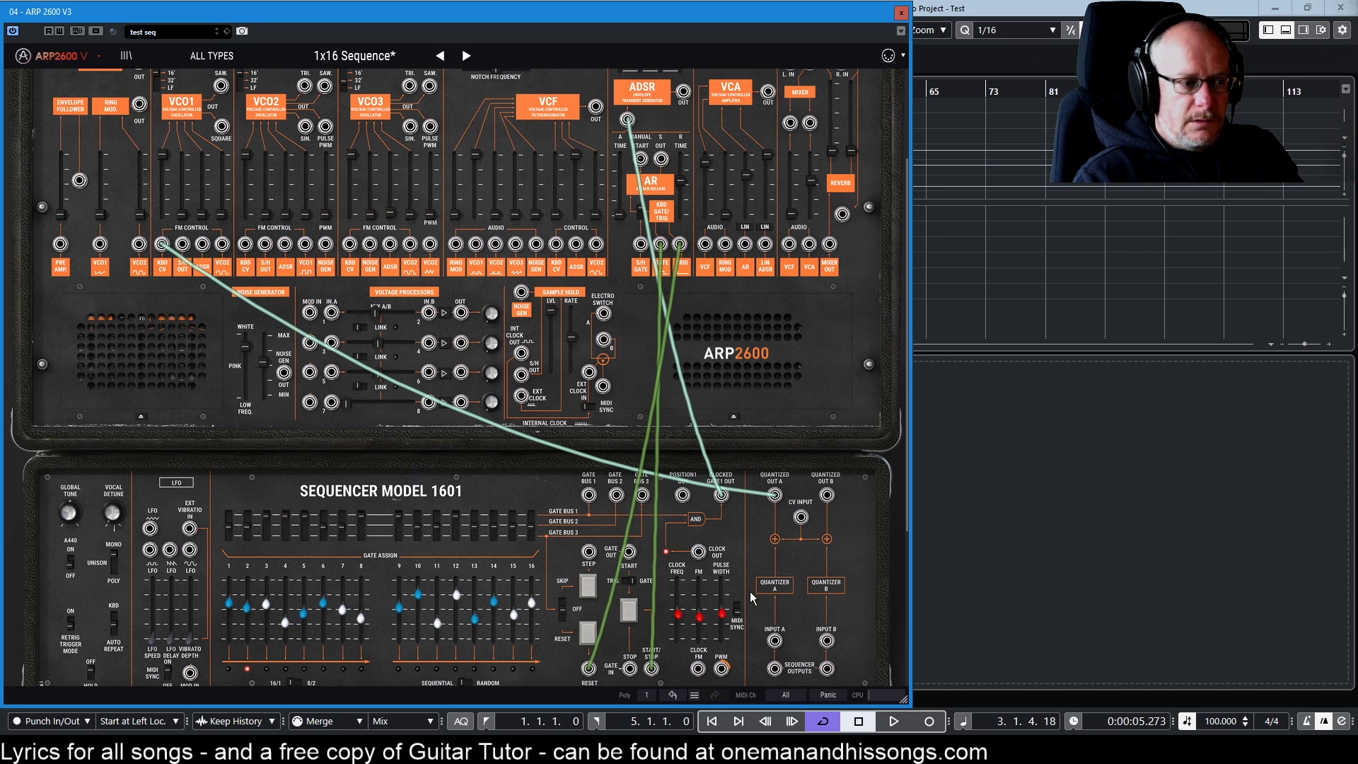
mouse_move(723, 613)
drag(721, 620, 721, 633)
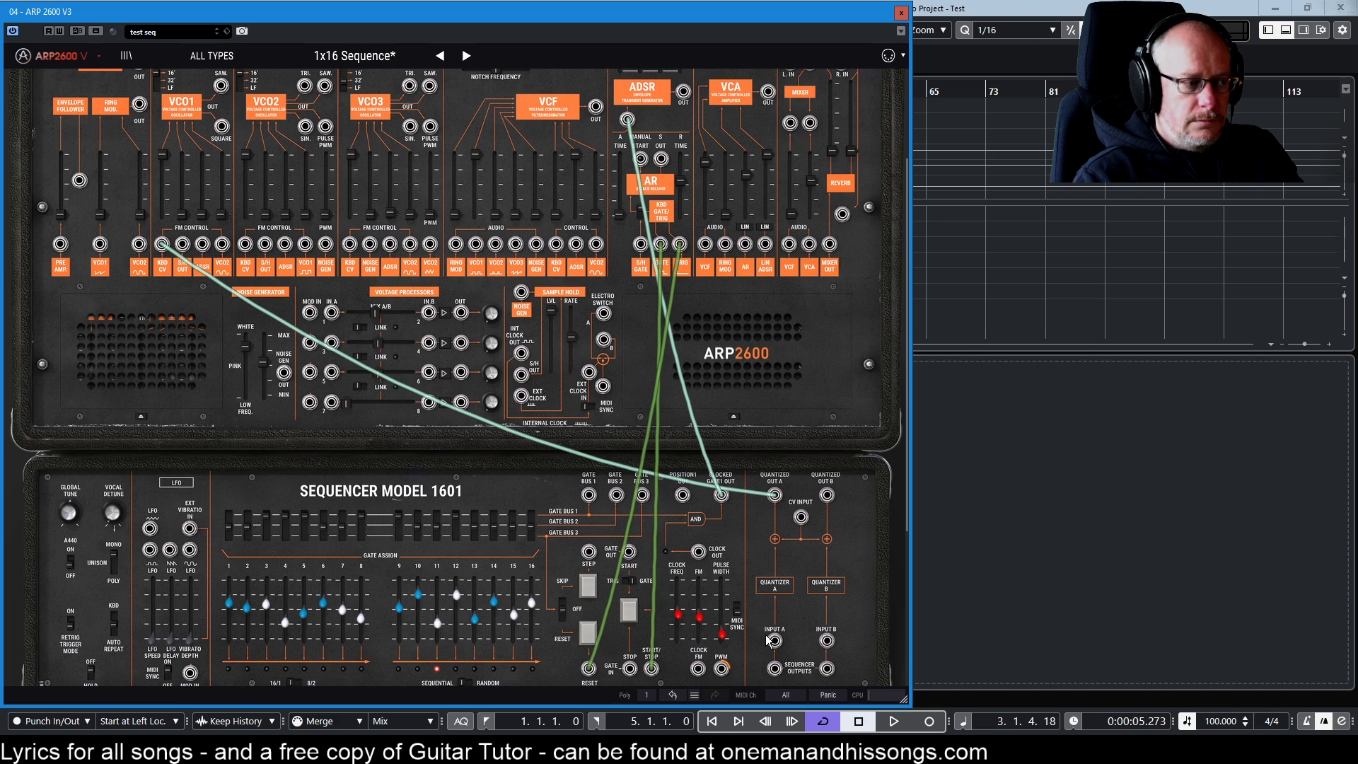
mouse_move(267, 523)
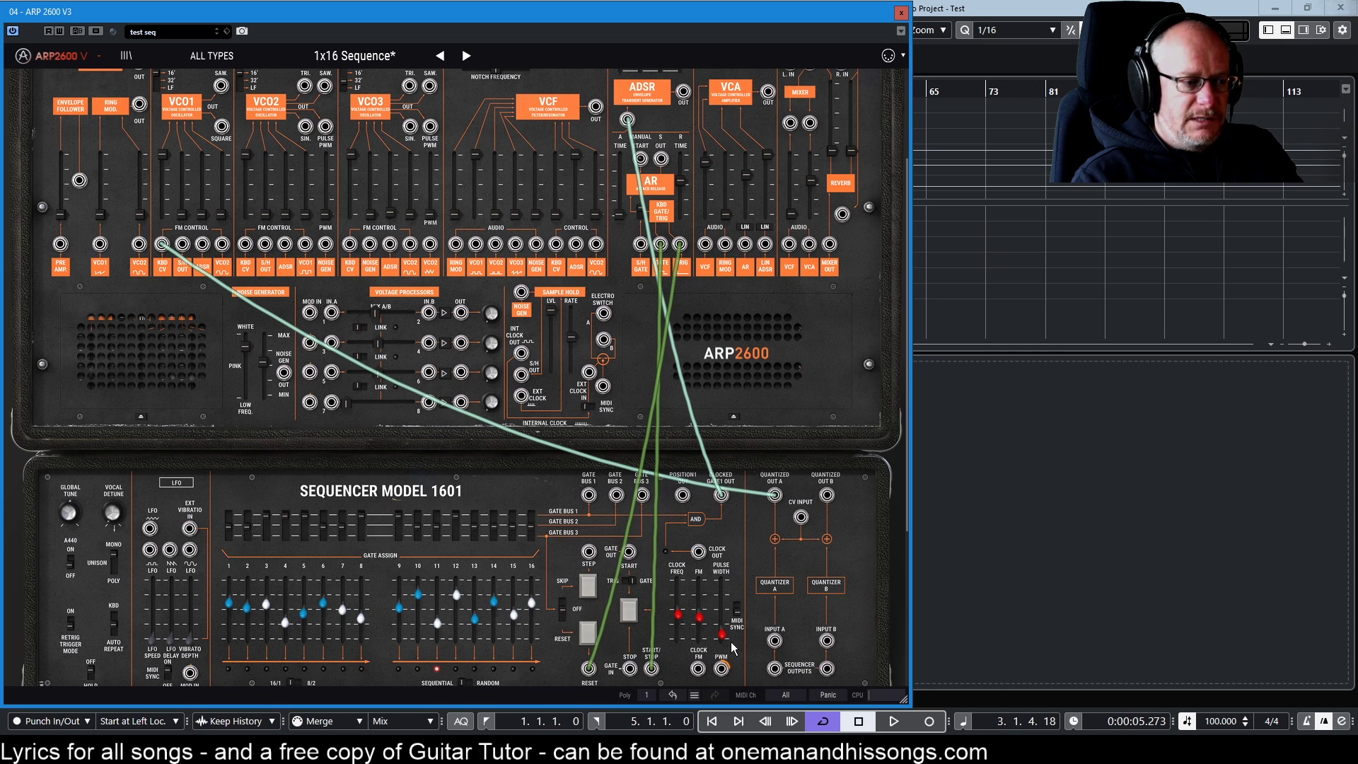
drag(722, 635, 728, 590)
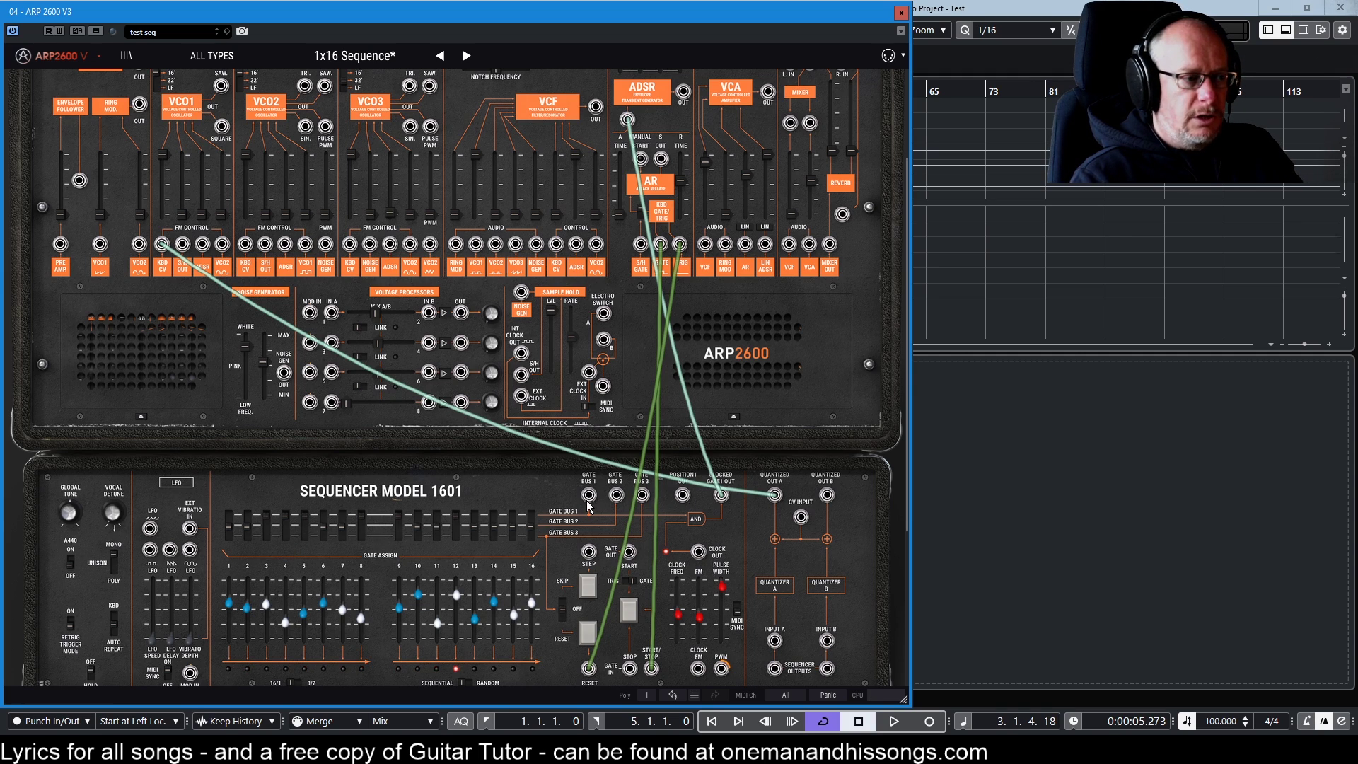
Patch Gate Bus 1 to the ADSR's input jack and reduce the sequencer clock's pulse width to just below the slider's middle.
drag(591, 499, 629, 121)
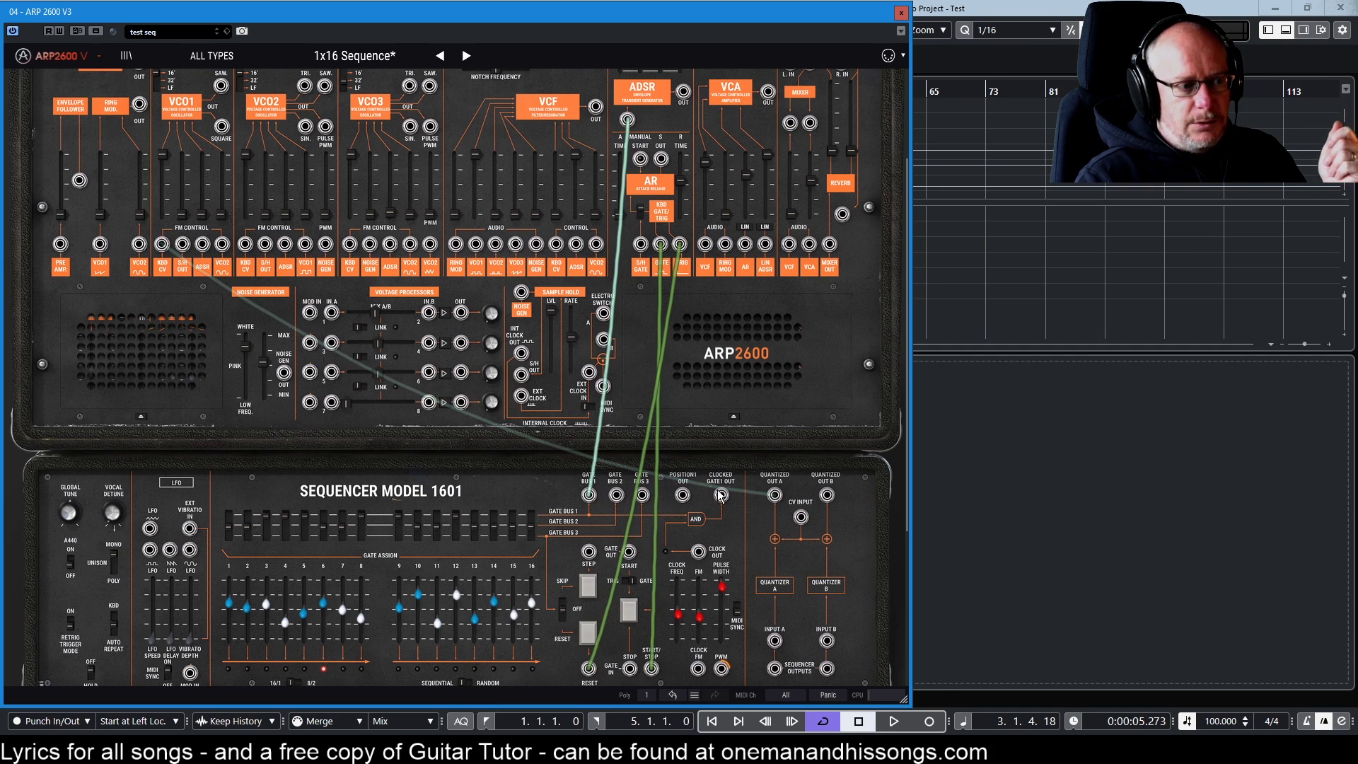
mouse_move(721, 589)
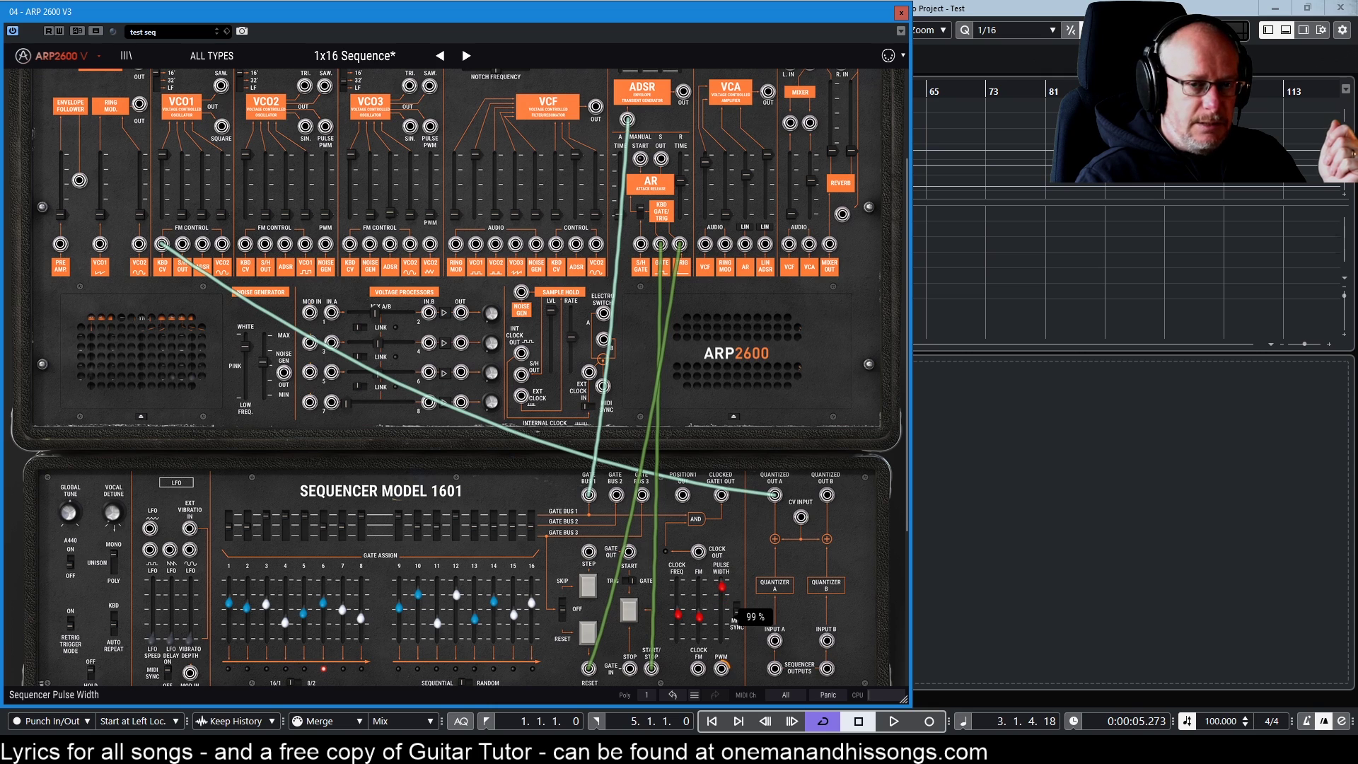
drag(721, 588, 721, 622)
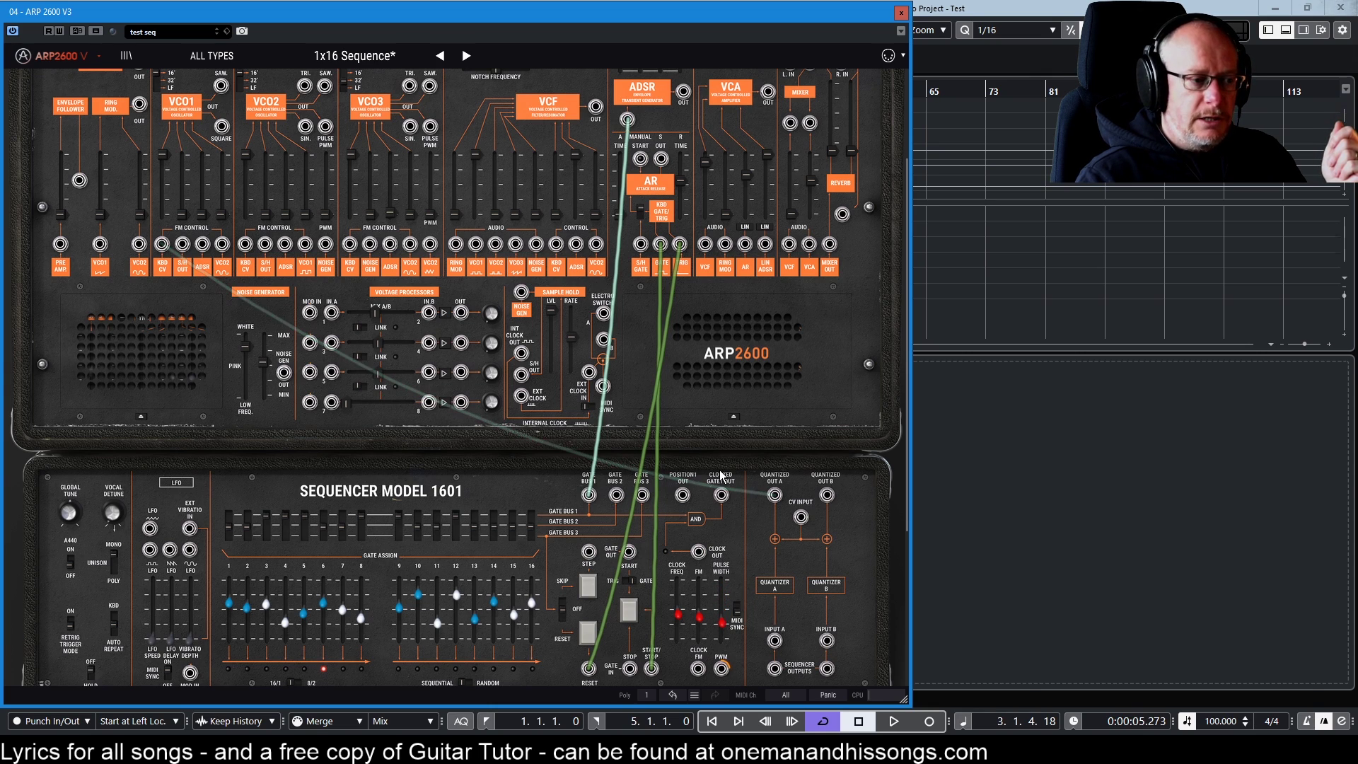
Replace the ADSR's Gate Bus 1 connection with a cable from Clocked Gate 1 Out.
mouse_move(728, 631)
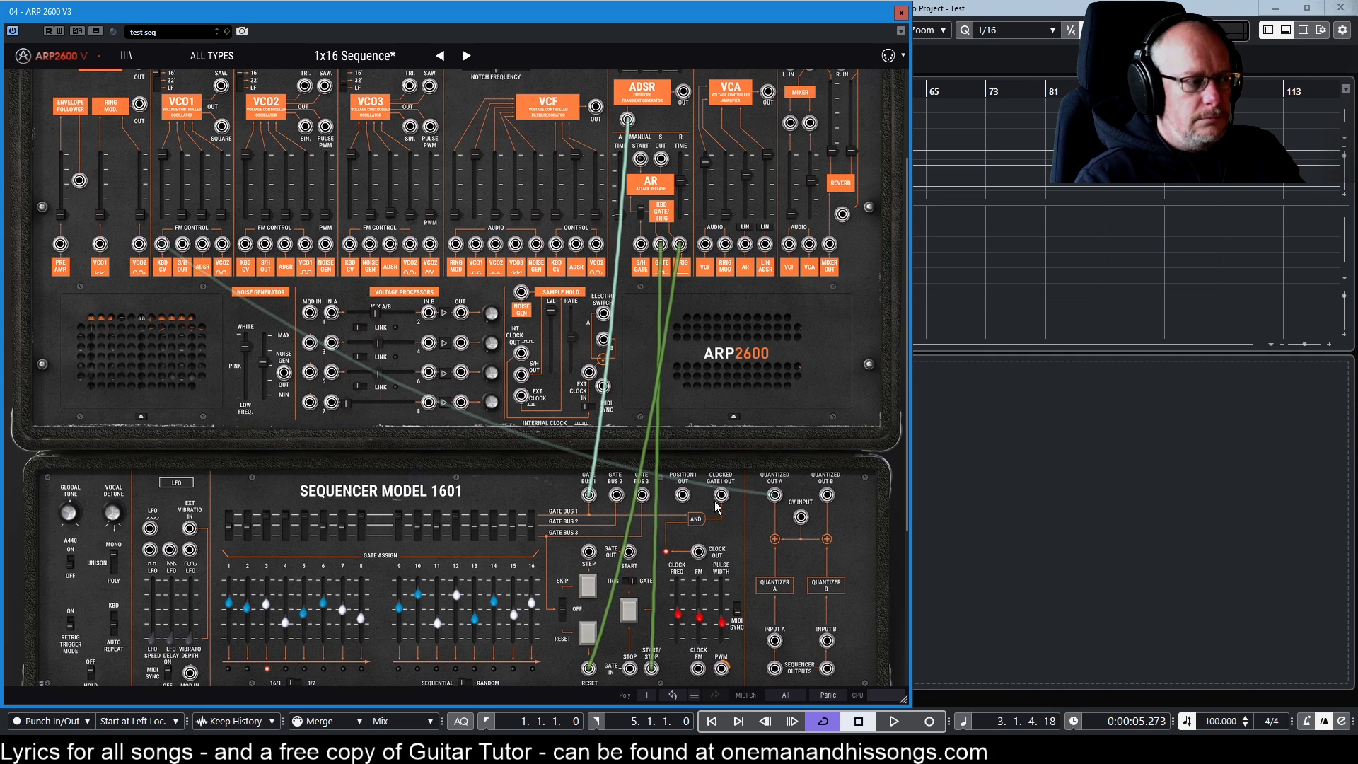
drag(723, 494, 627, 119)
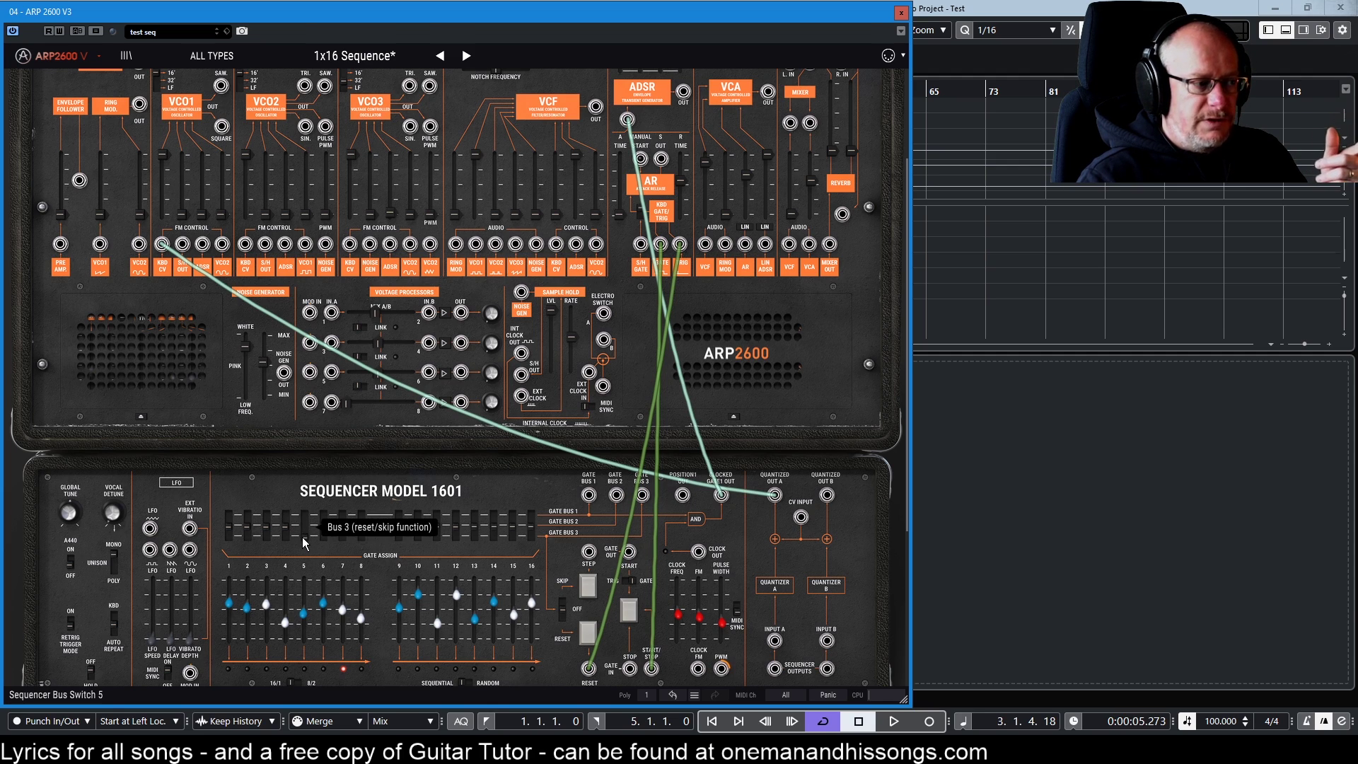
scroll(564, 507, down, 1)
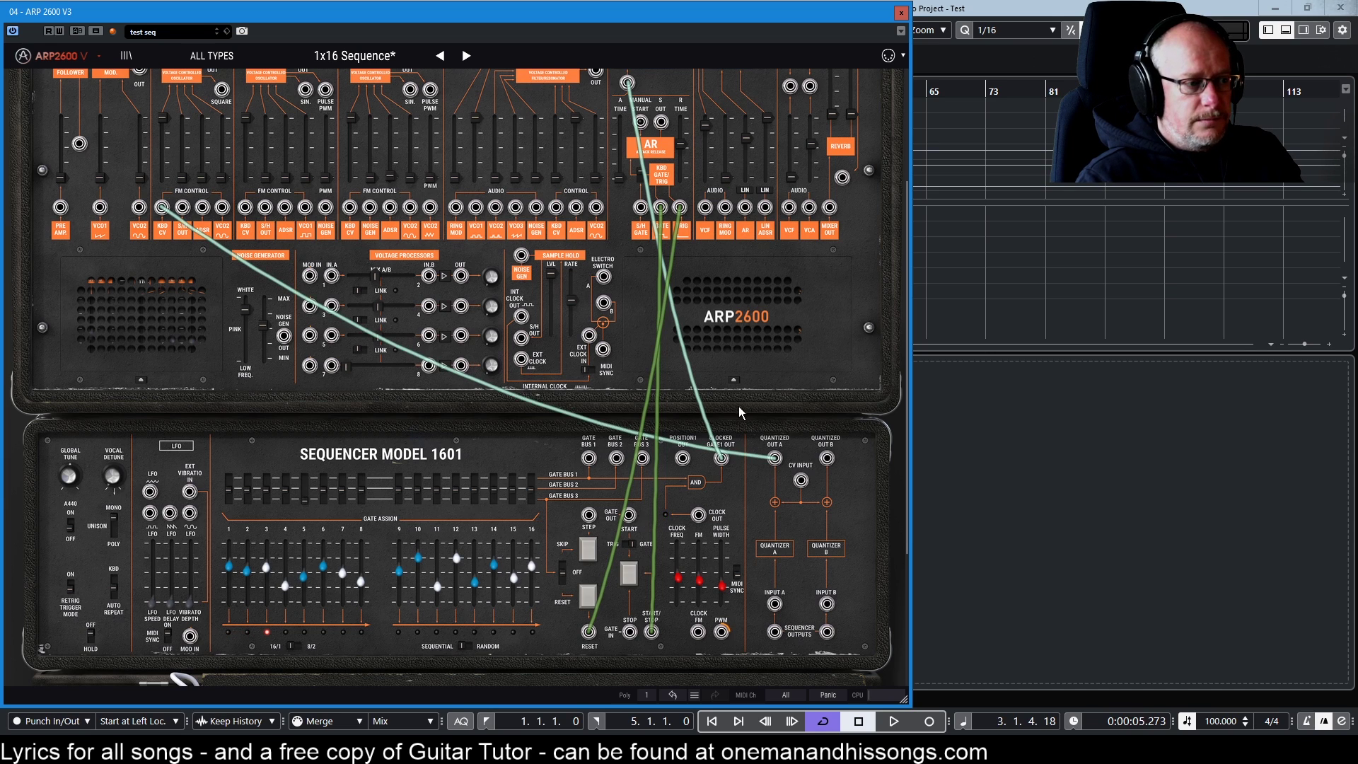
Connect the sequencer's Clock Out to the ADSR's input jack in place of Clocked Gate 1 Out.
scroll(748, 429, up, 2)
drag(699, 626, 629, 198)
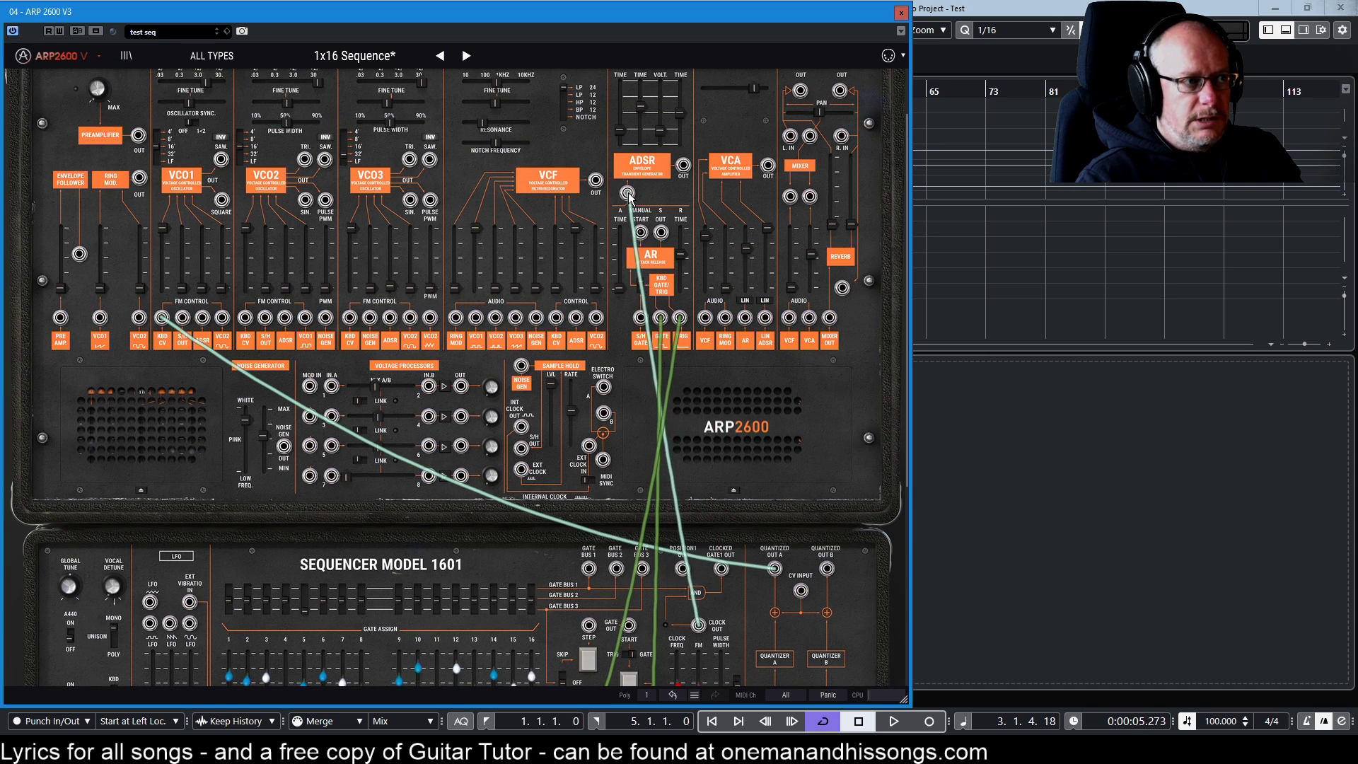
scroll(802, 312, down, 2)
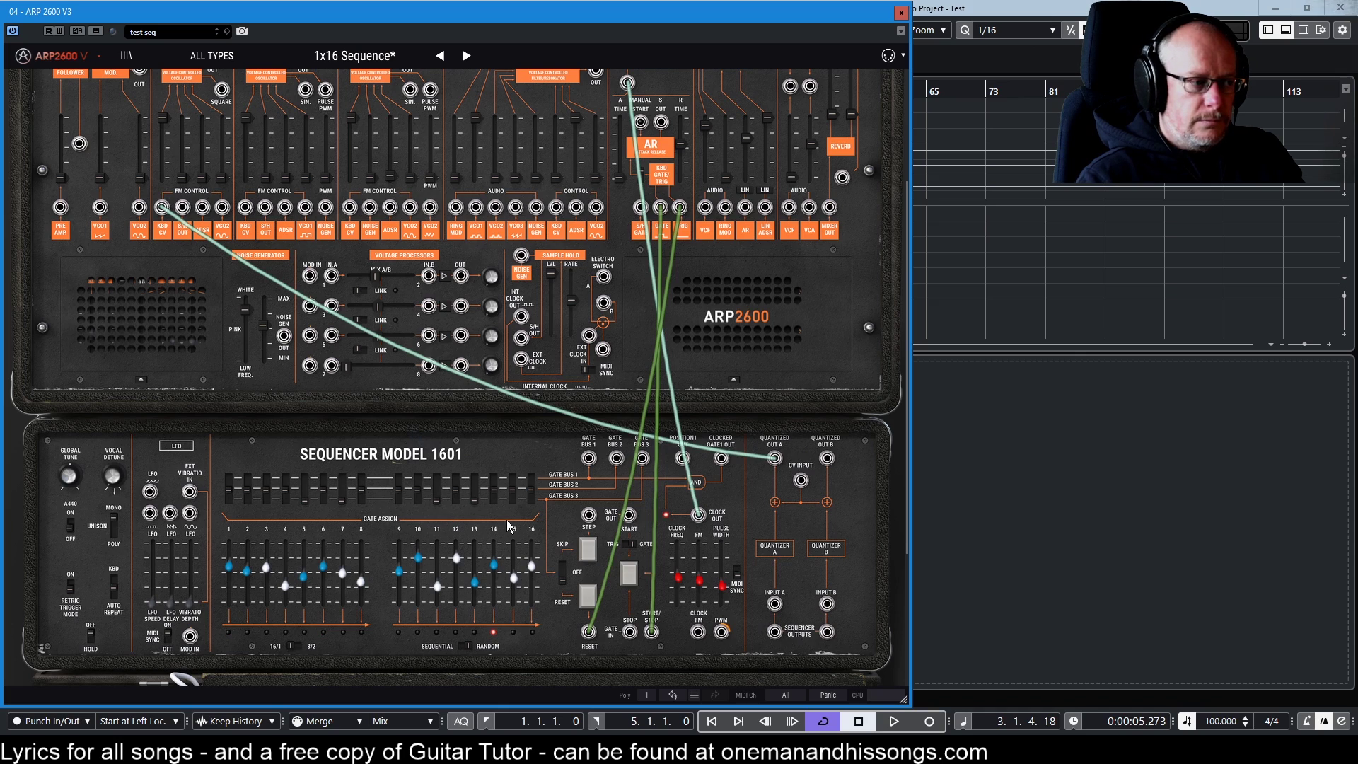
Try the Sequential/Random switch and patch Gate Bus 2 to the ADSR's input jack.
mouse_move(495, 551)
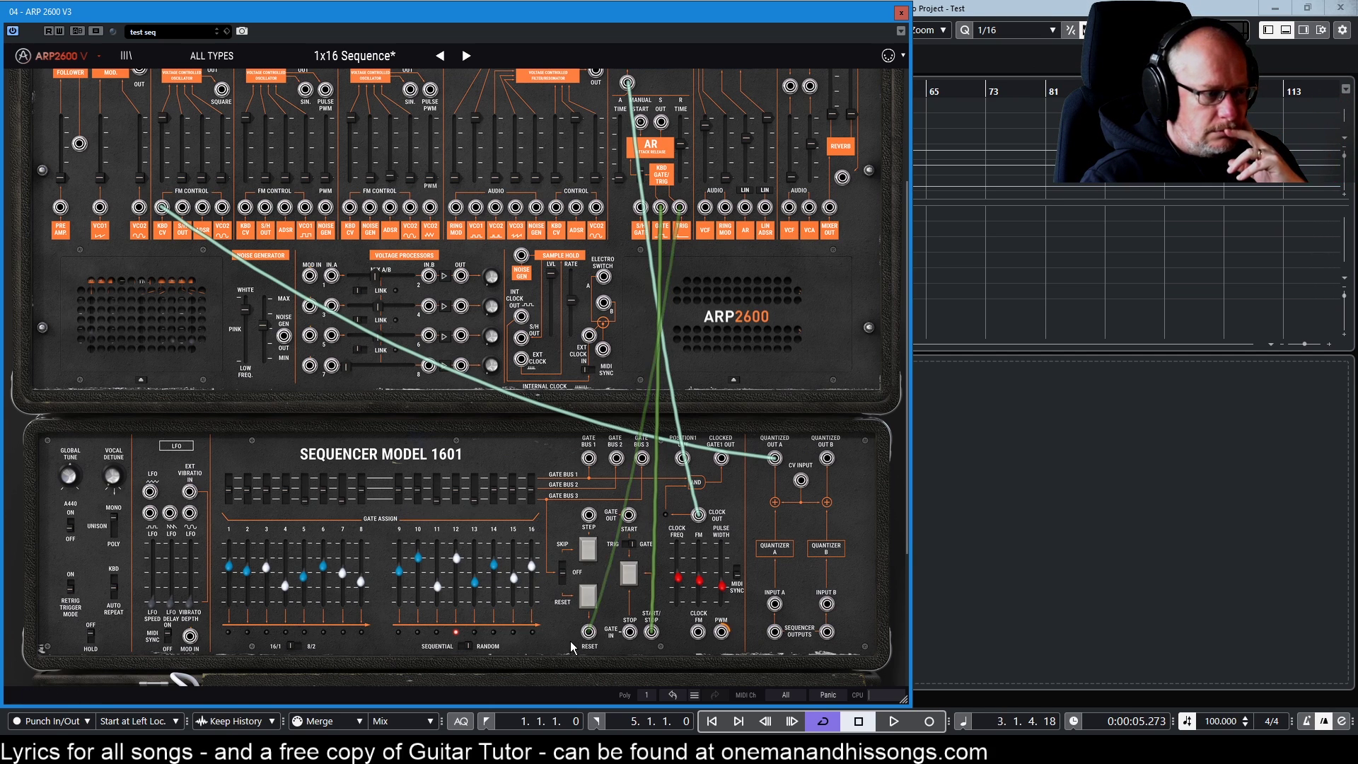
click(461, 646)
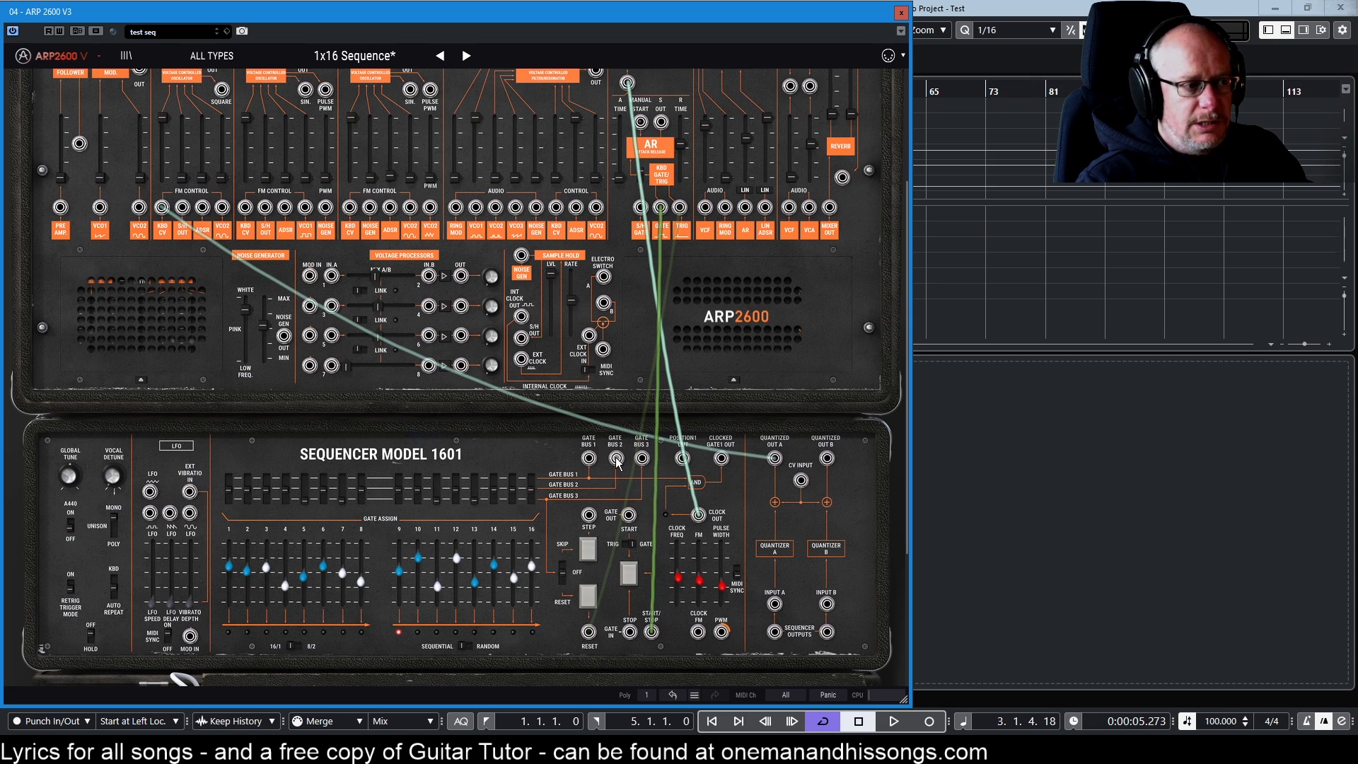
drag(616, 460, 629, 83)
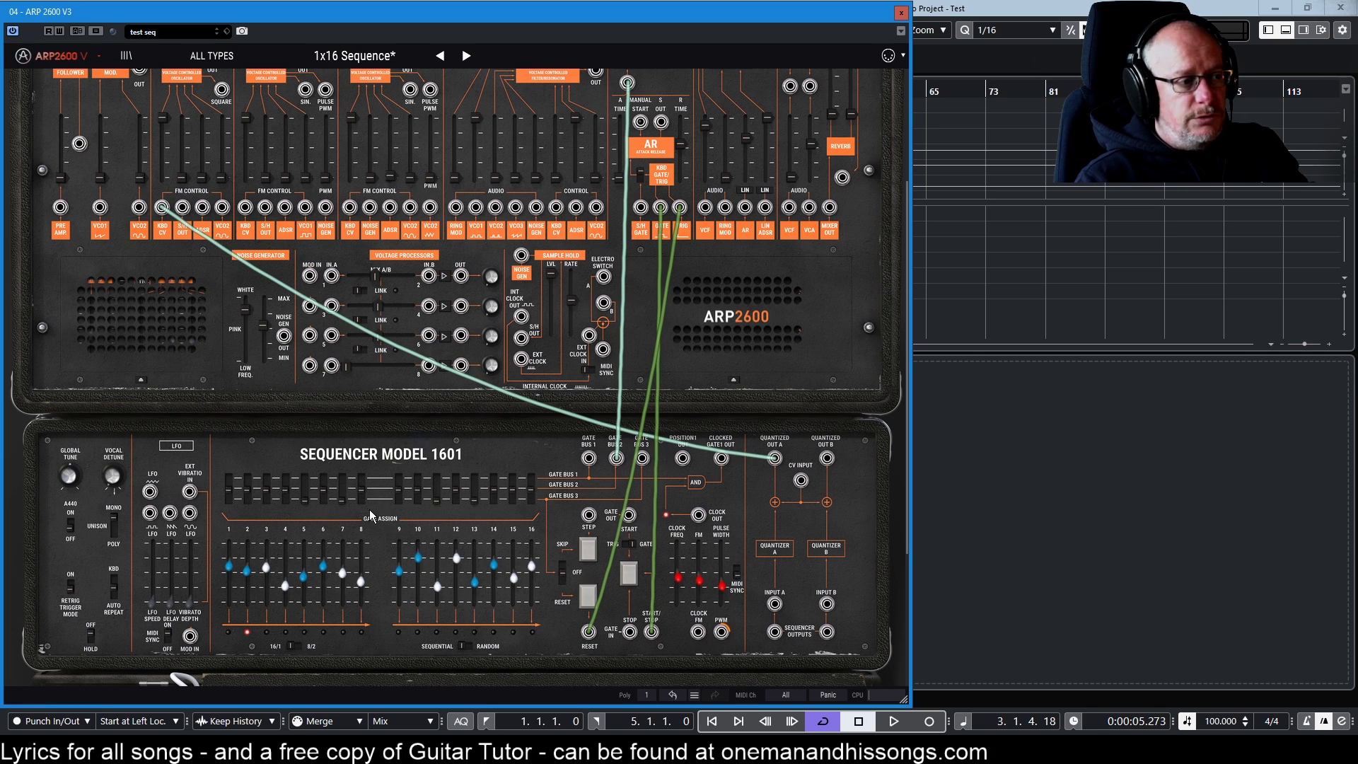
Switch the ADSR's trigger cable from Gate Bus 2 to Gate Bus 3.
drag(641, 459, 617, 461)
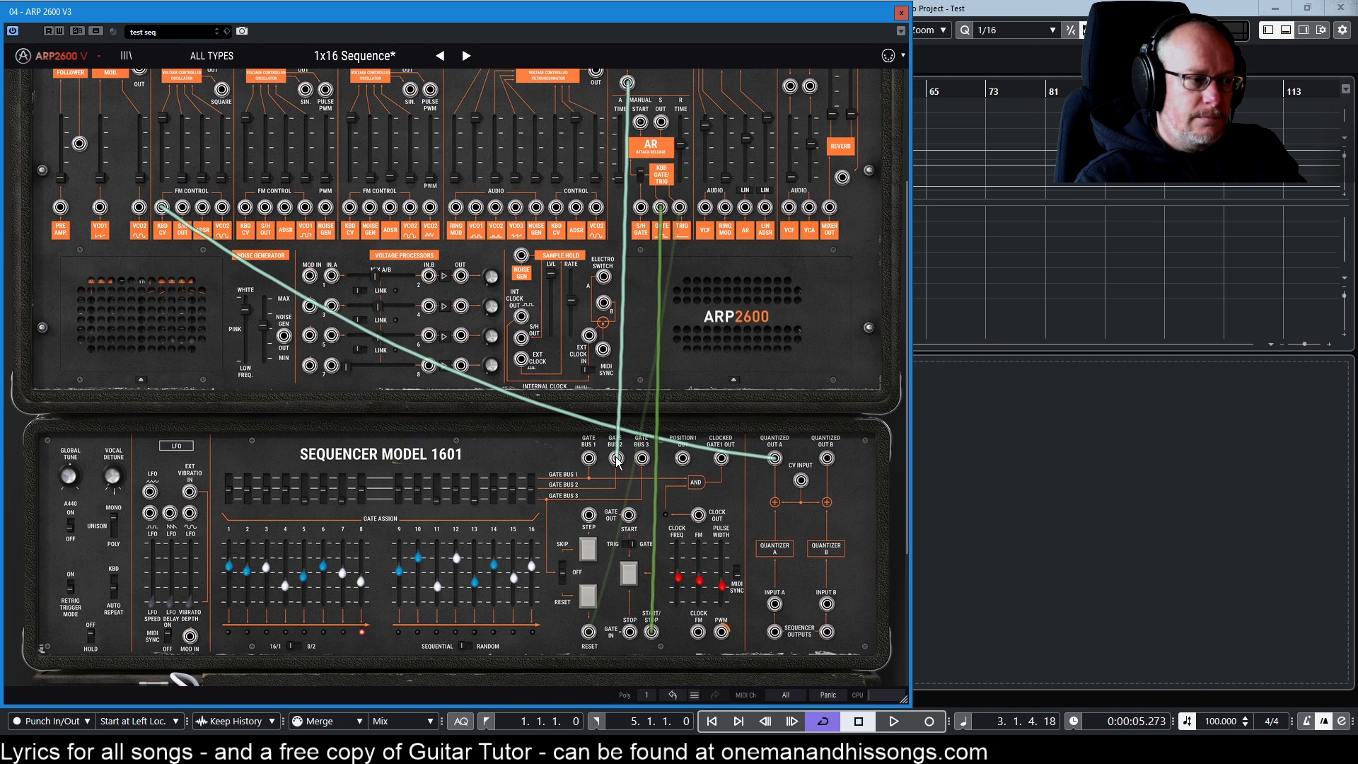
drag(588, 632, 678, 207)
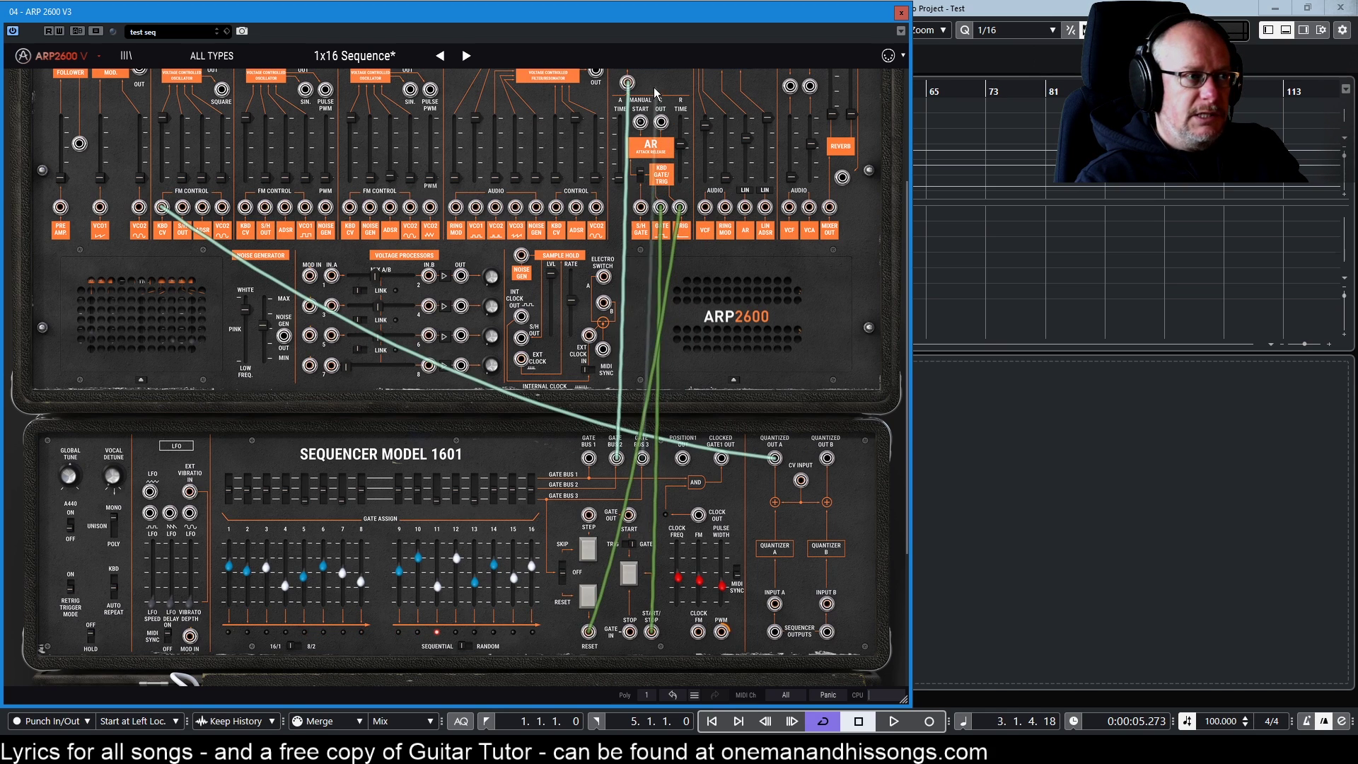
key(ctrl+z)
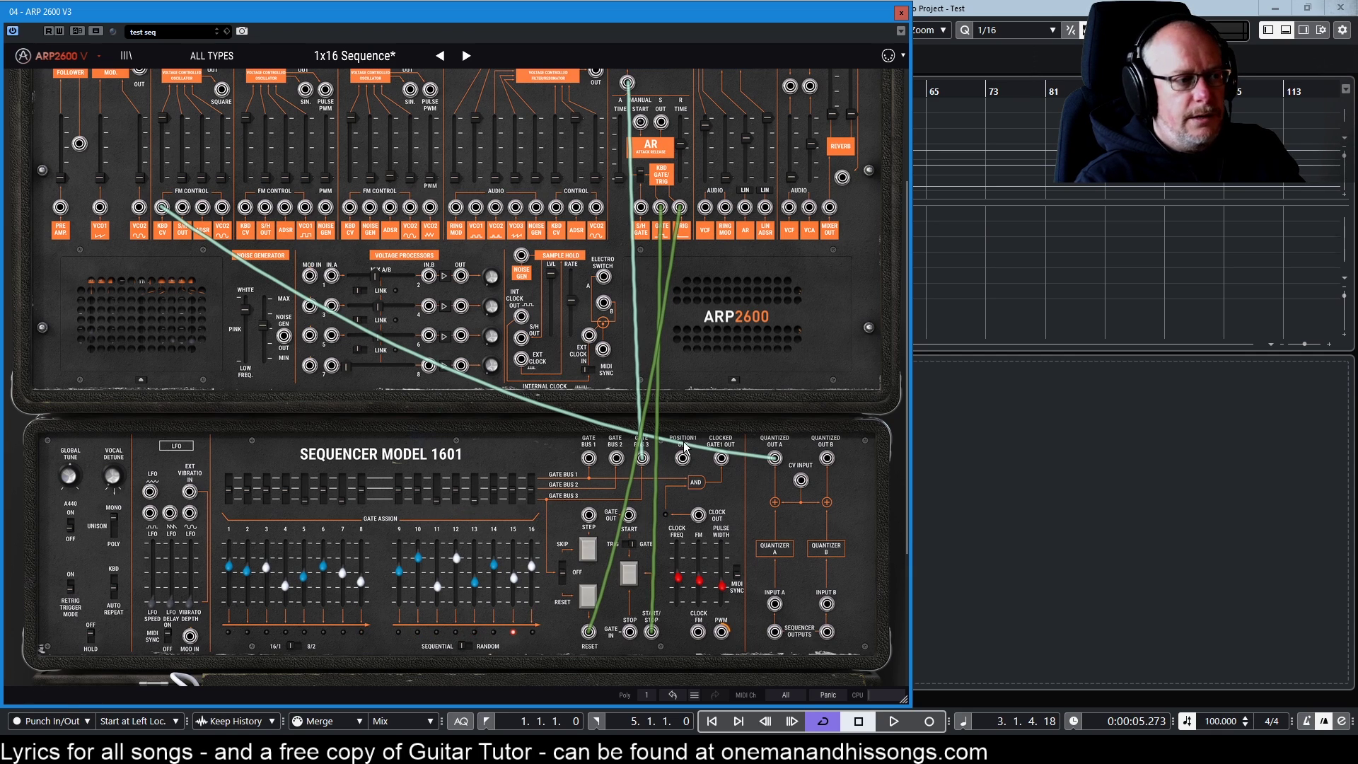
Patch the sequencer's Position 1 Out to the ADSR's input jack in place of Gate Bus 3.
drag(683, 461, 626, 83)
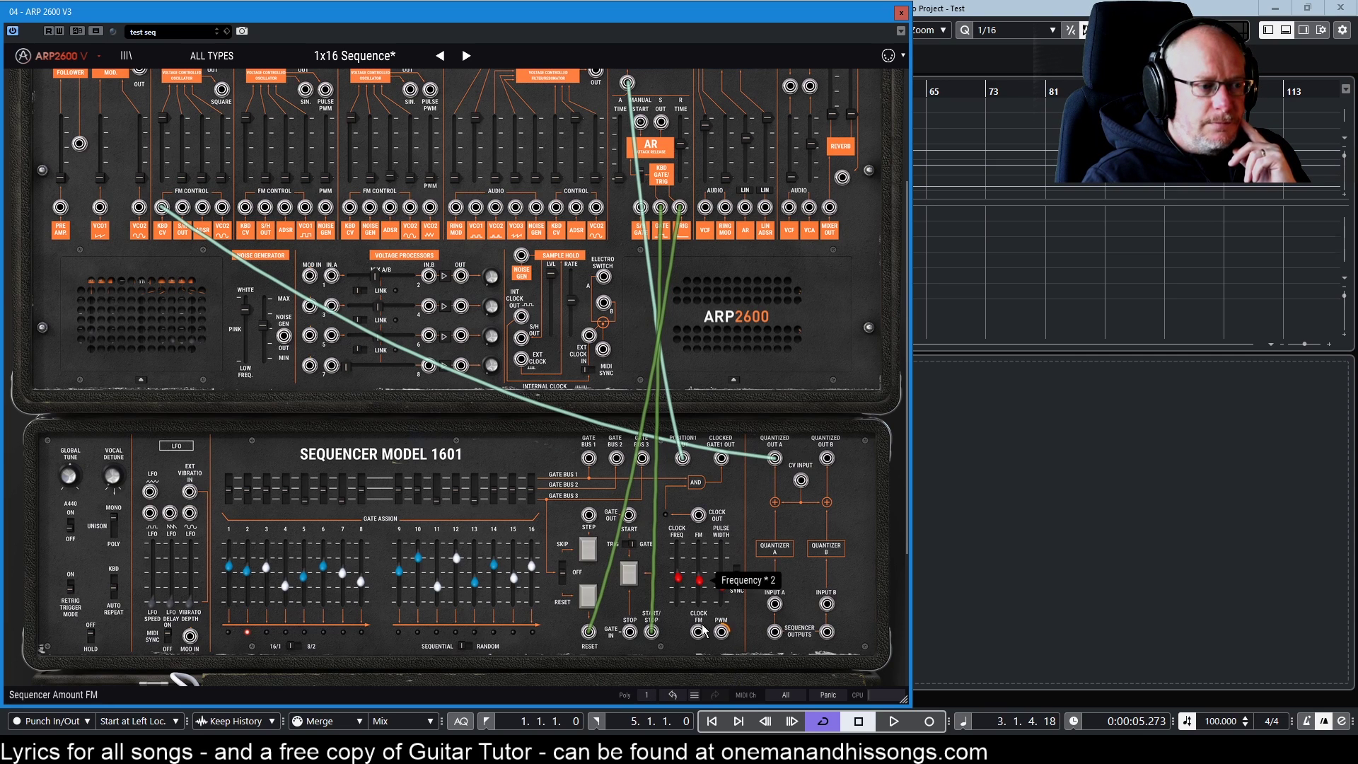
mouse_move(700, 621)
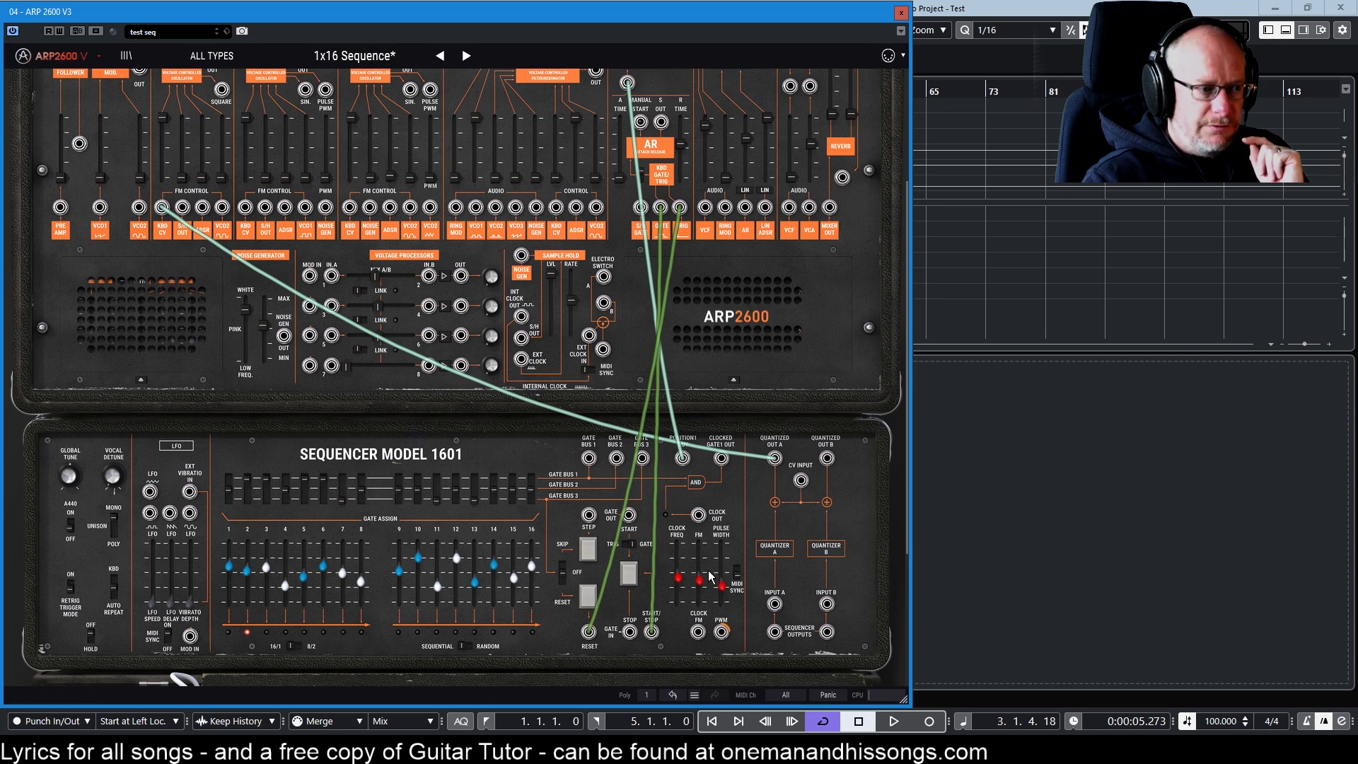
Patch the sequencer's Clock Out to the ADSR's input jack in place of Position 1 Out.
mouse_move(702, 589)
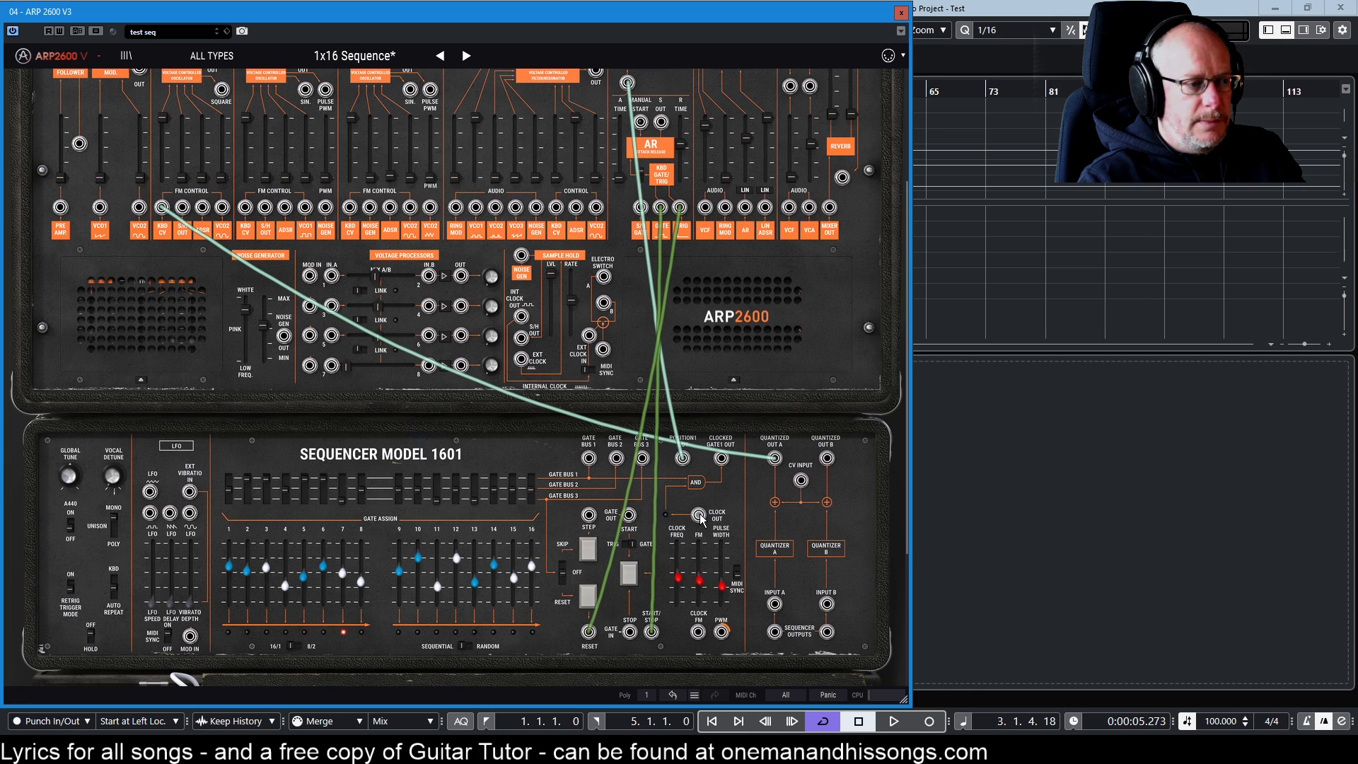
drag(700, 519, 628, 84)
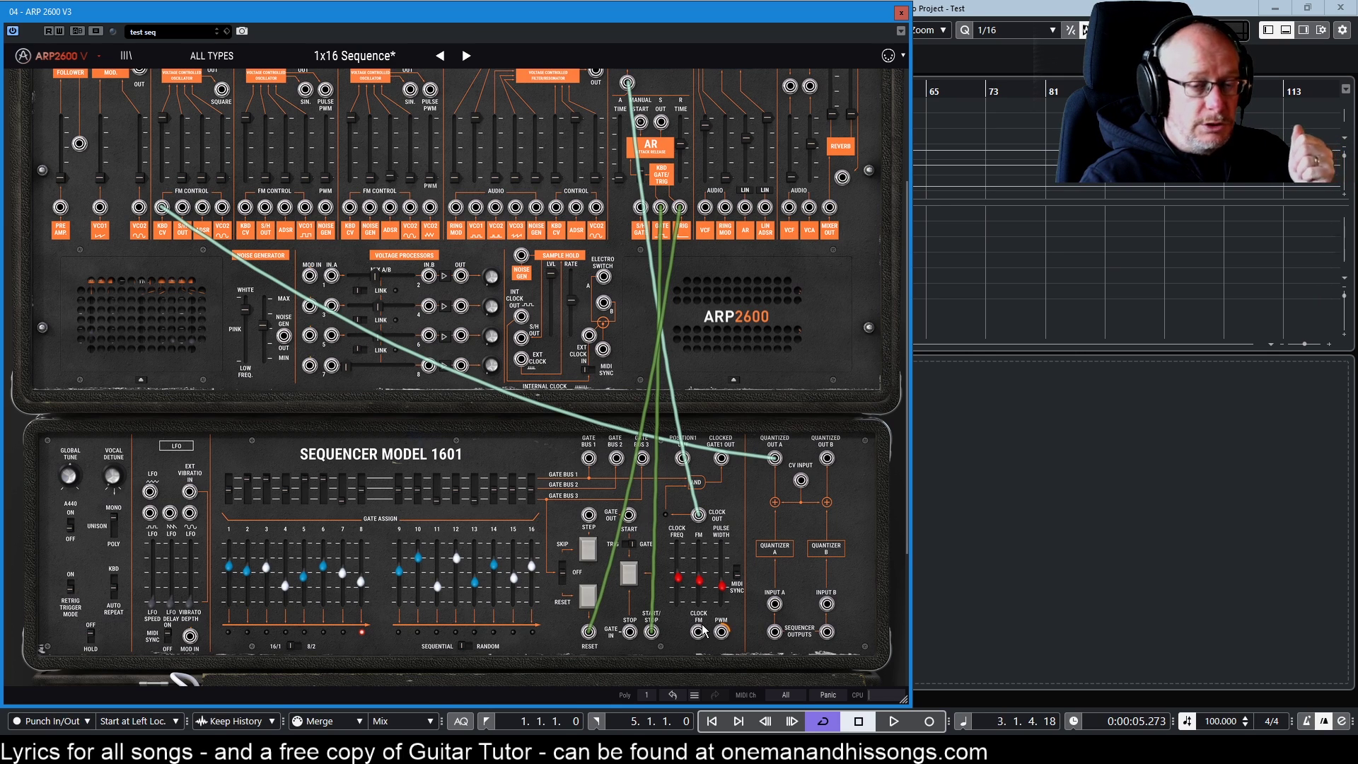
scroll(585, 561, down, 1)
drag(588, 594, 660, 171)
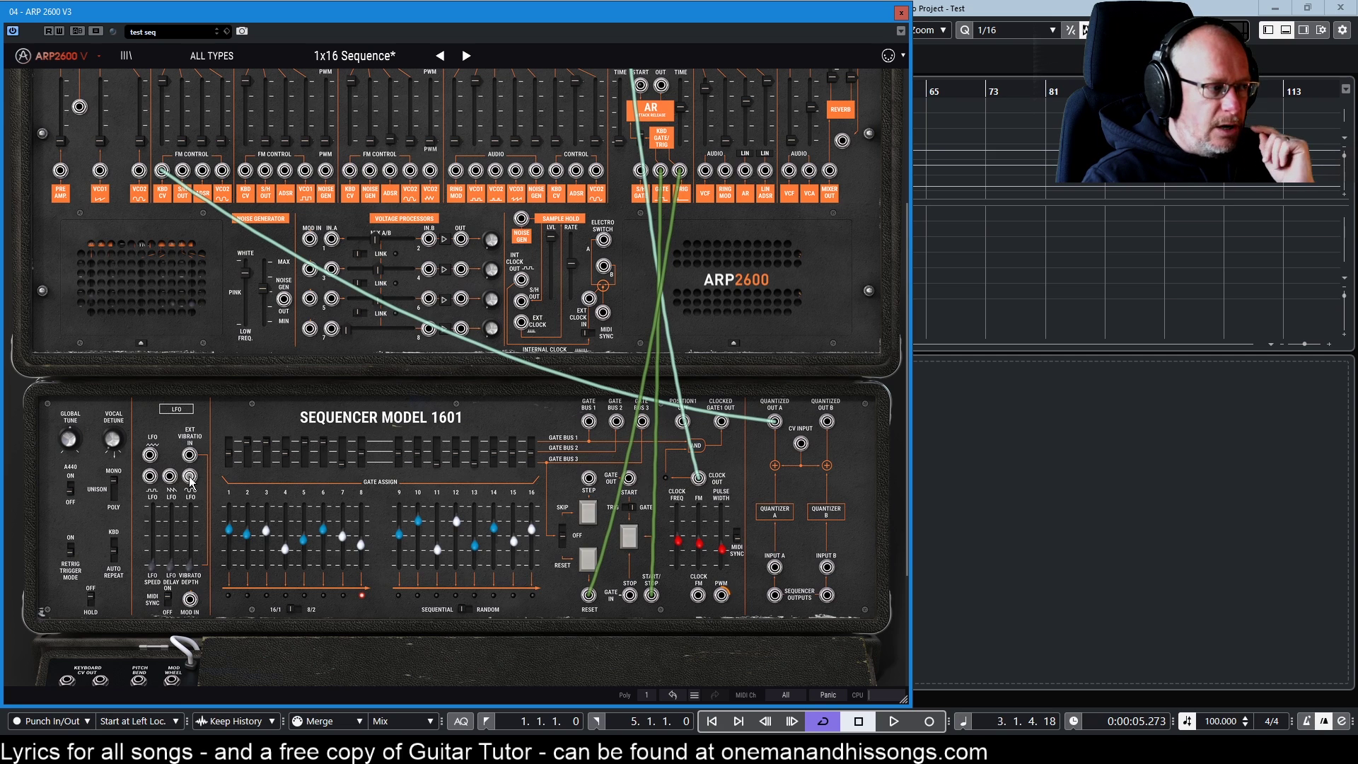
Patch the LFO sine output to the Clock FM input, try the LFO speed and clock FM amount, and unplug the cable with FM at minimum.
drag(190, 475, 697, 596)
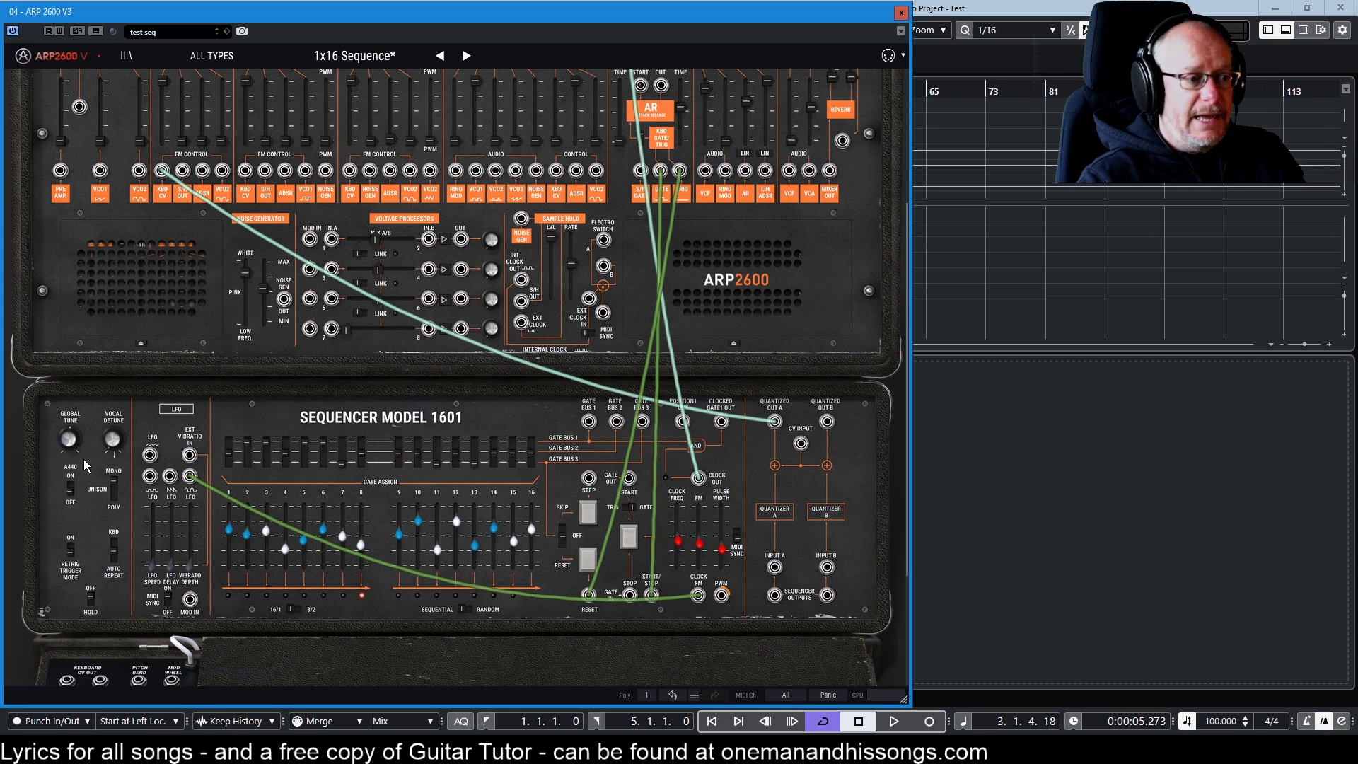
mouse_move(699, 552)
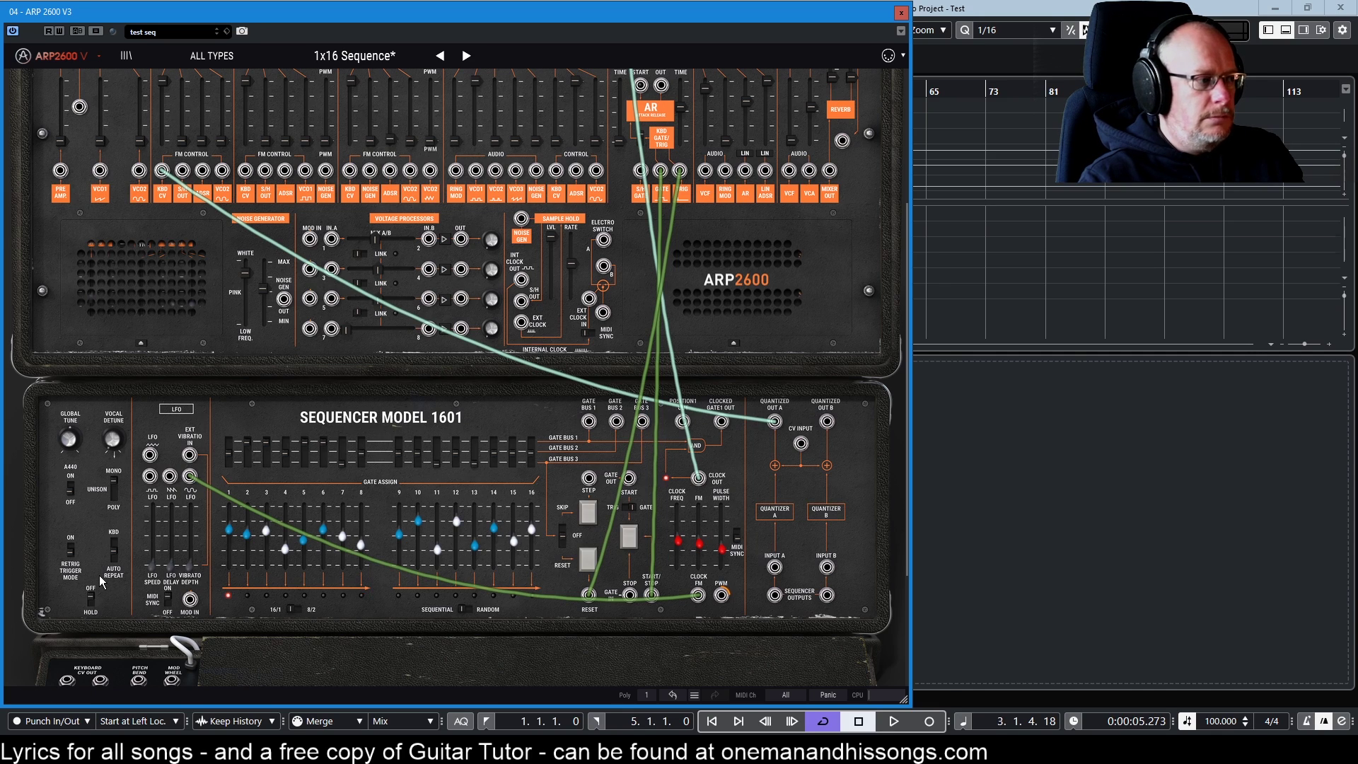
mouse_move(153, 573)
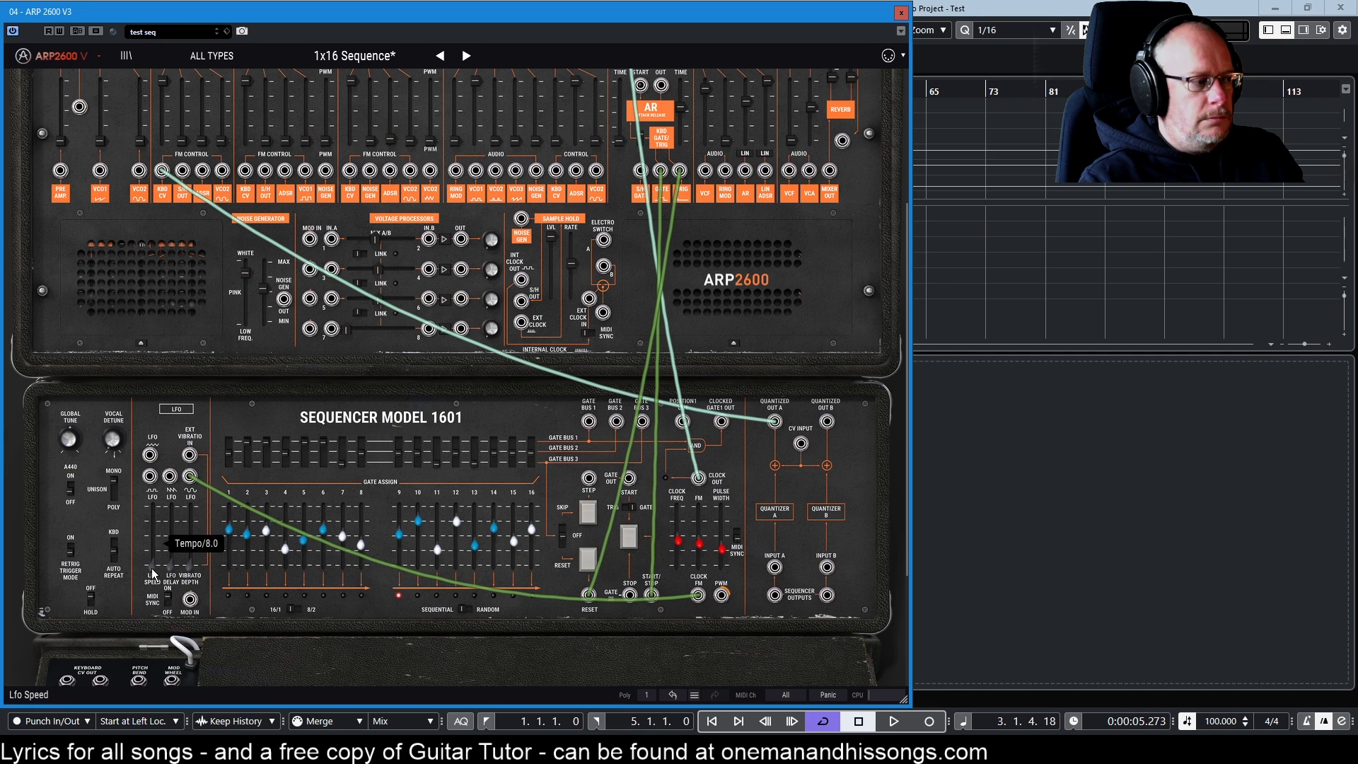
click(167, 598)
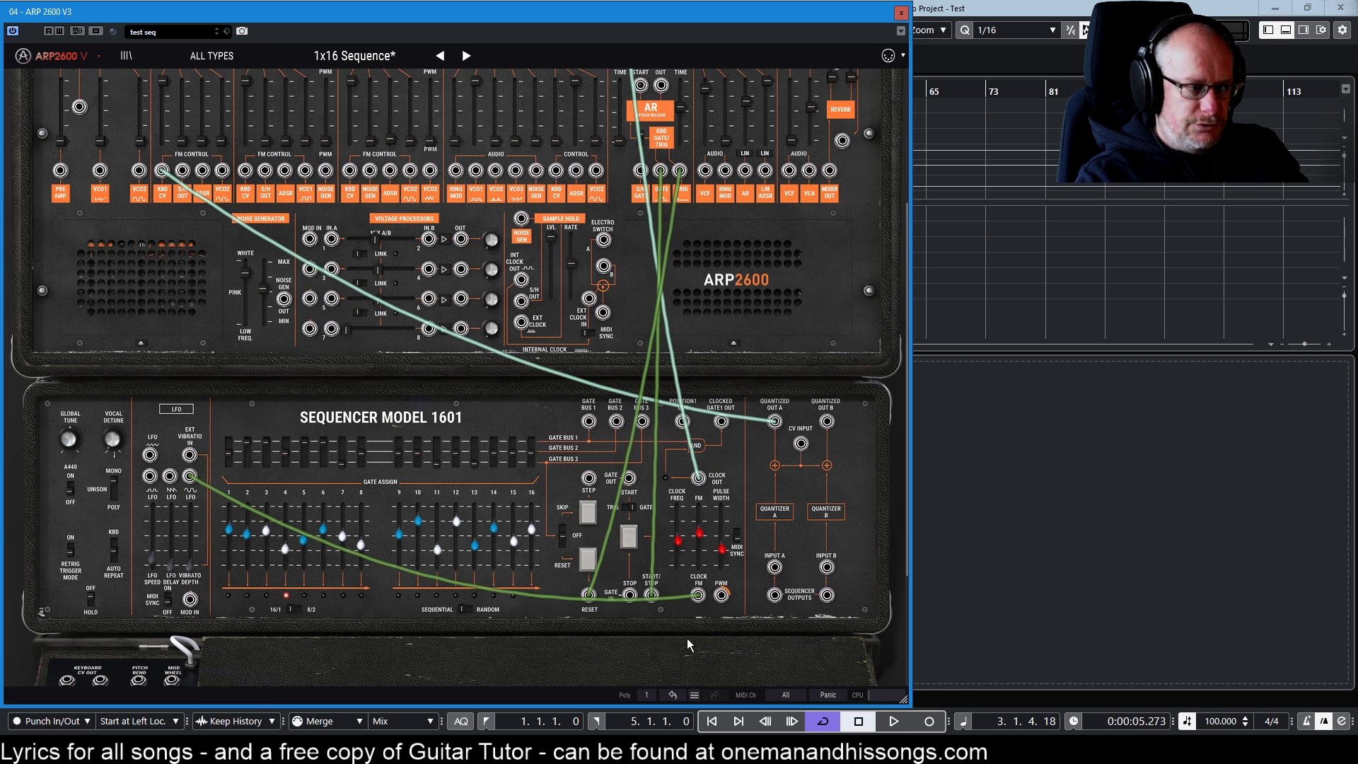
drag(720, 523, 699, 566)
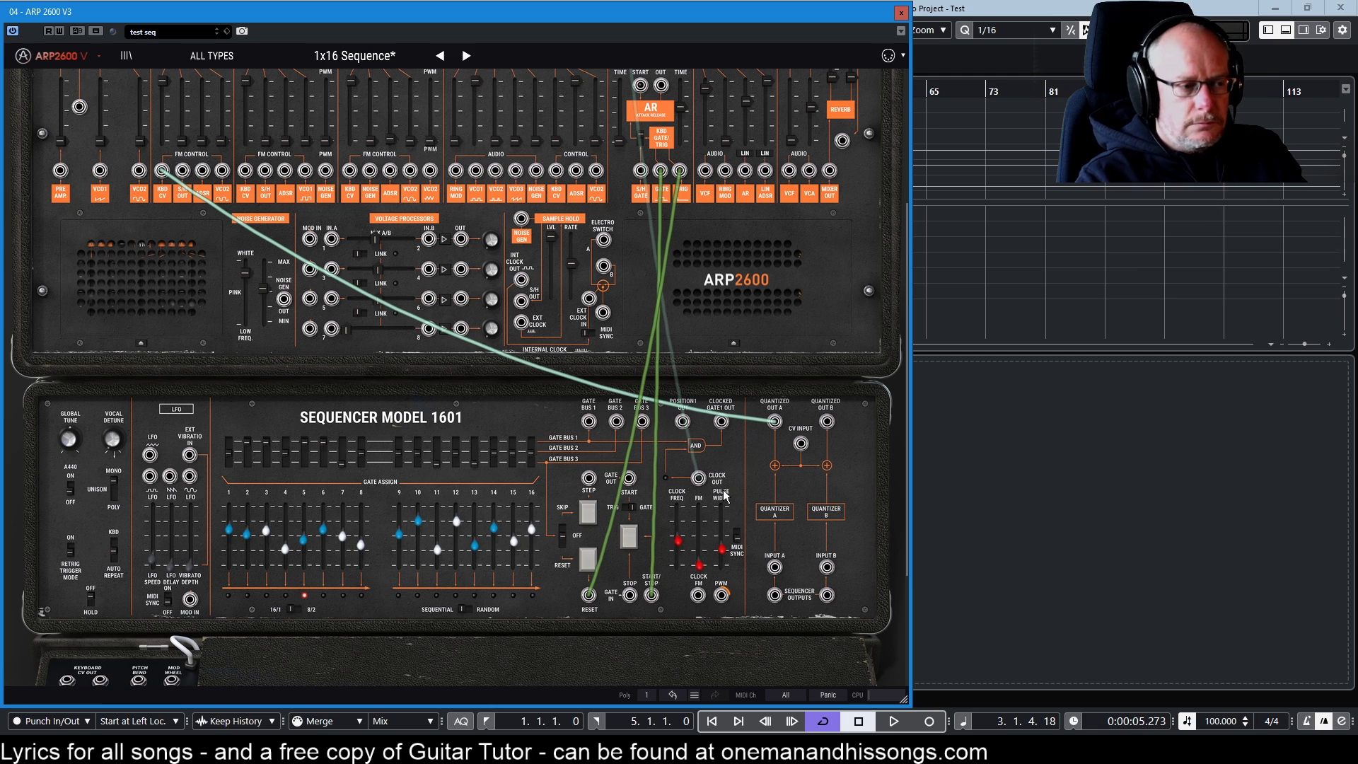
Try the sequencer clock's pulse width near maximum and at minimum, and set it to 31 %.
drag(722, 536, 722, 513)
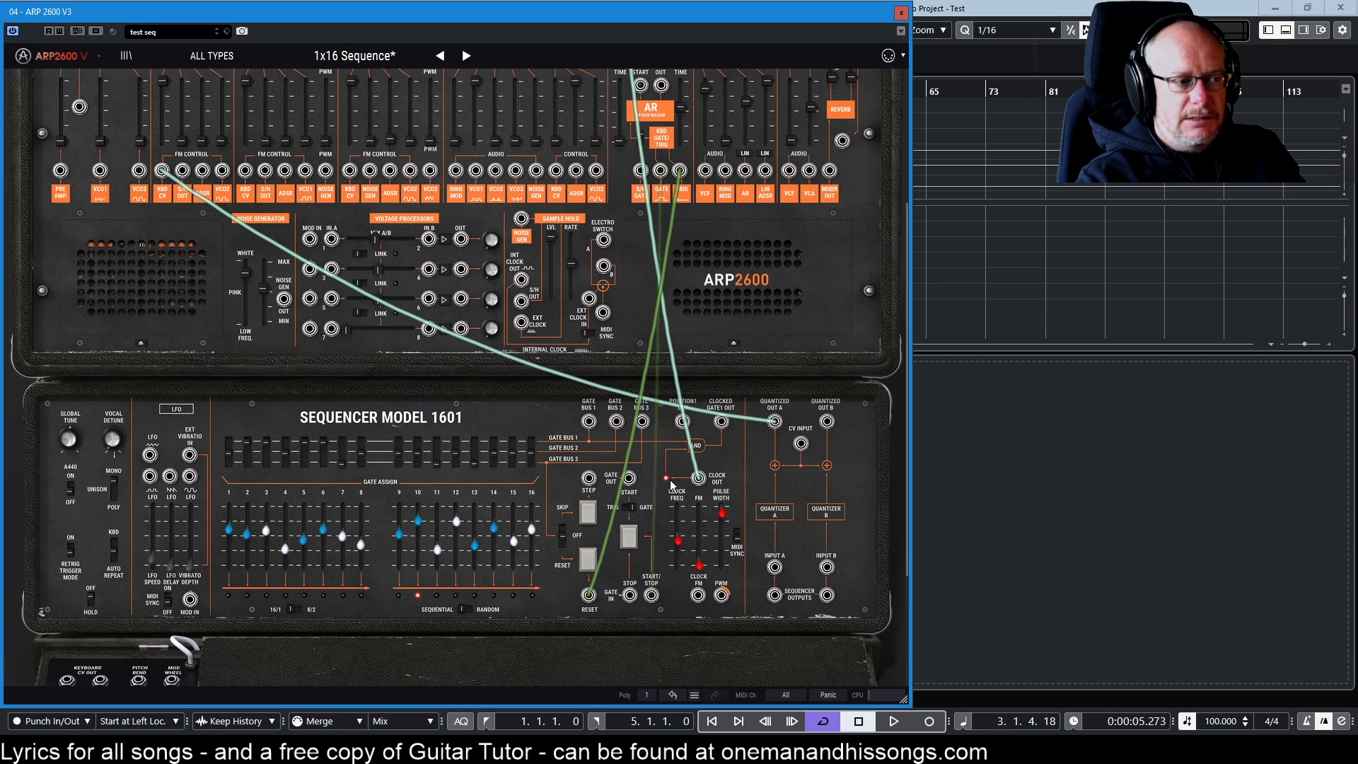
drag(722, 513, 722, 564)
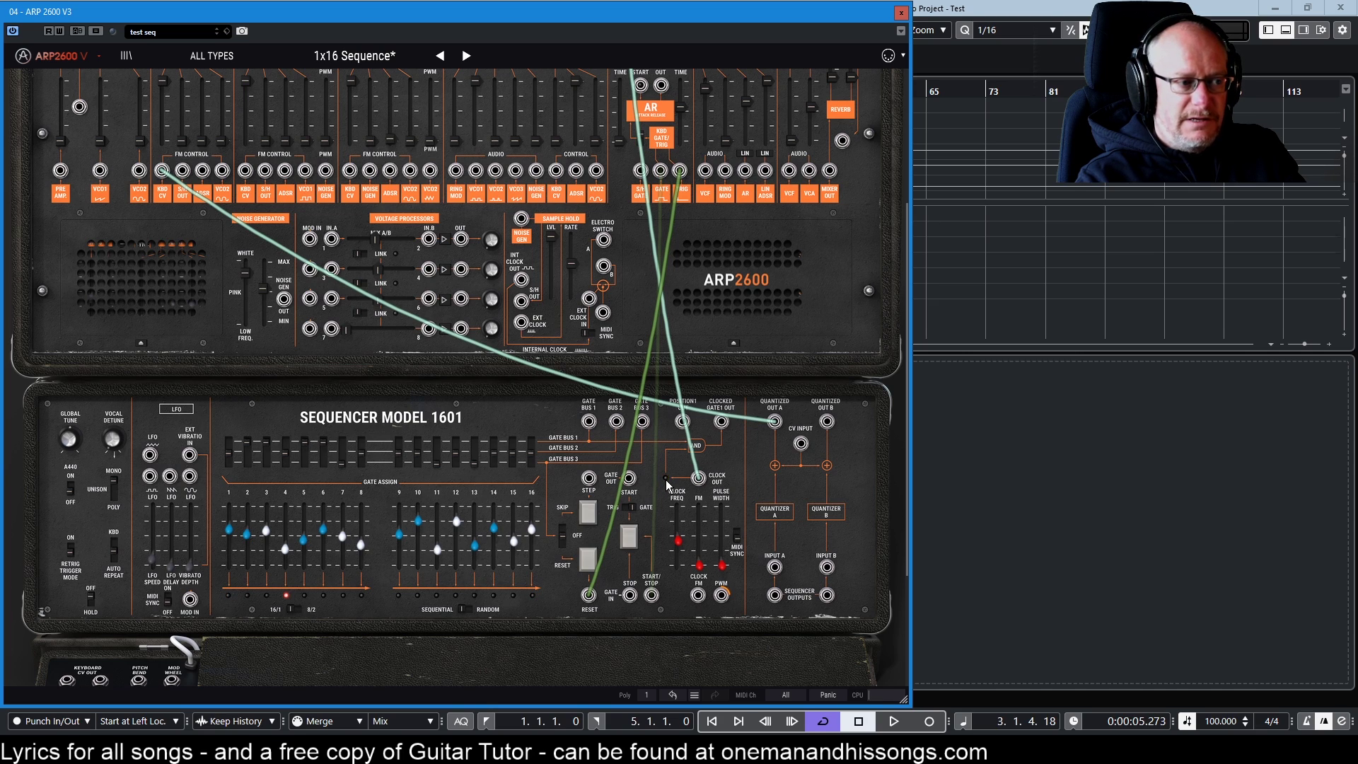
drag(722, 563, 722, 565)
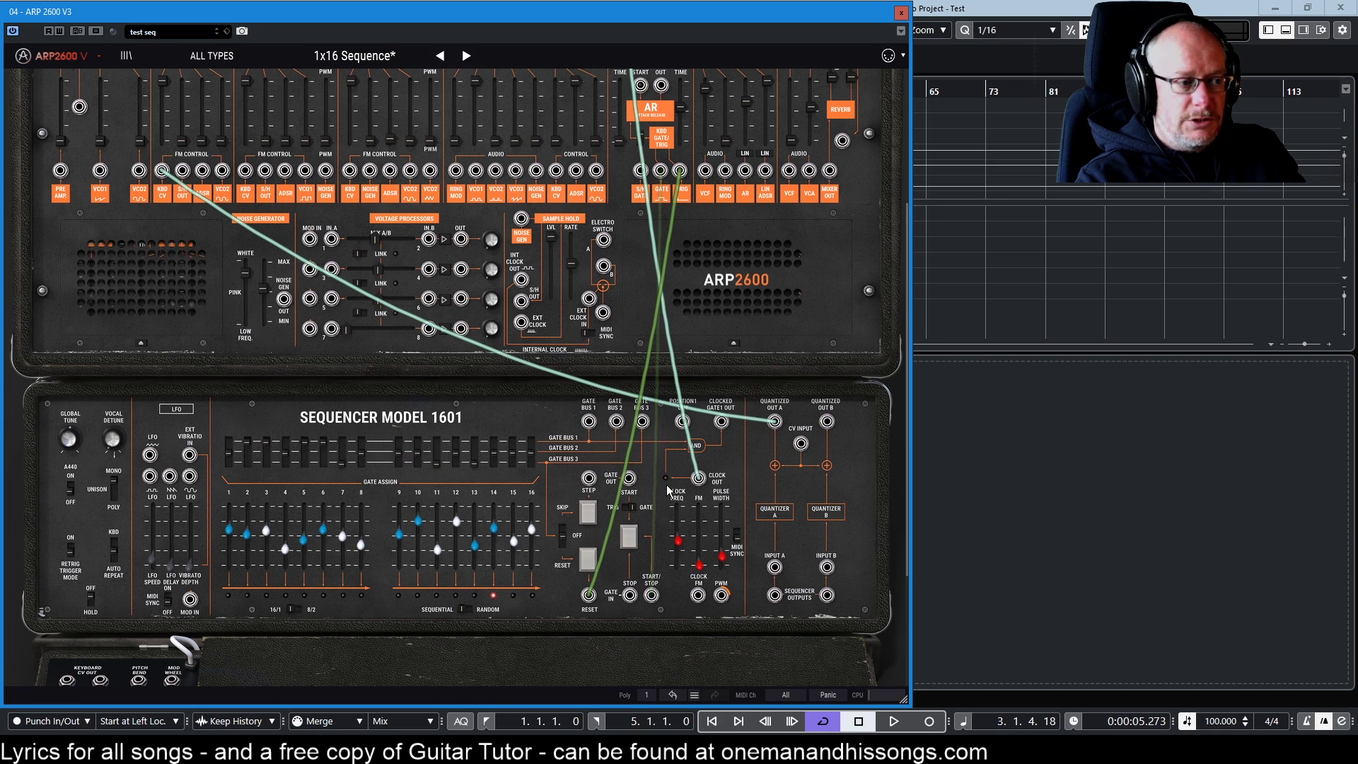
drag(722, 563, 725, 564)
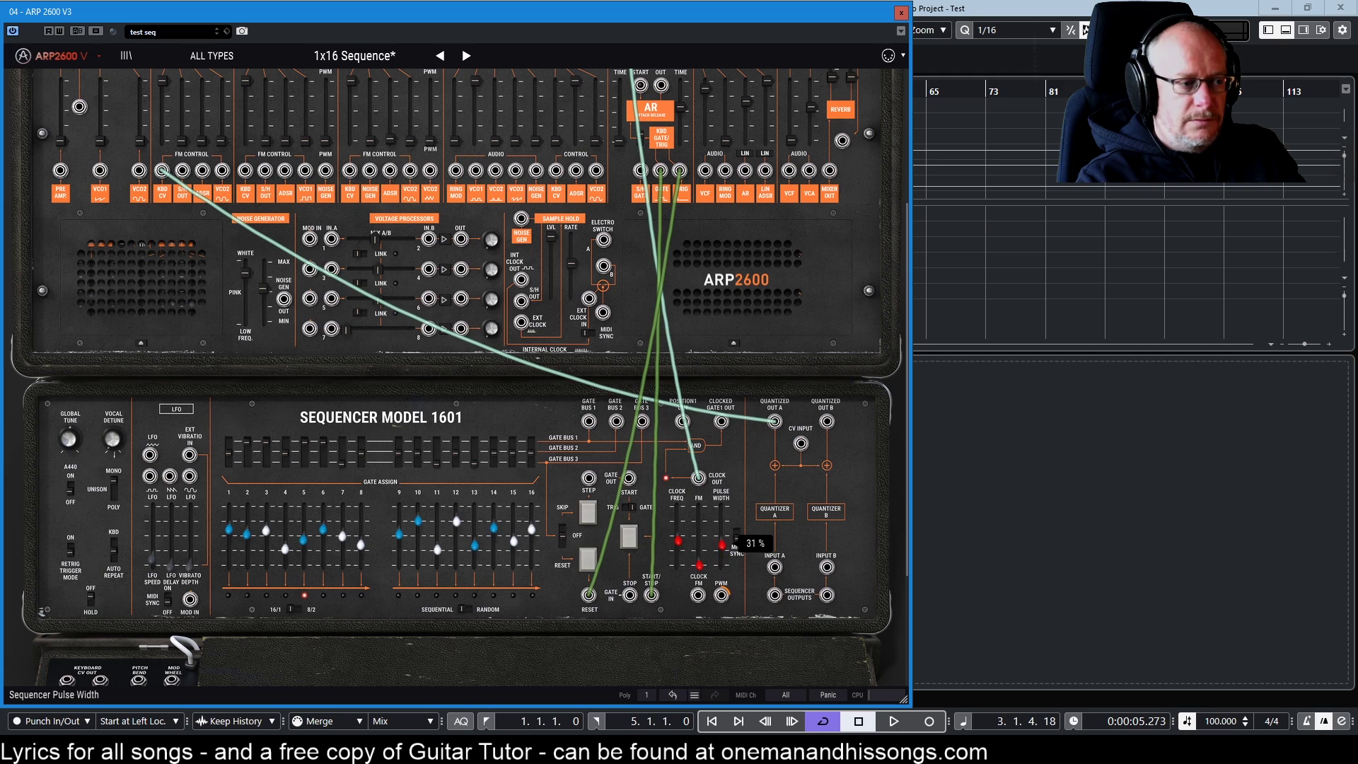
drag(722, 548, 722, 548)
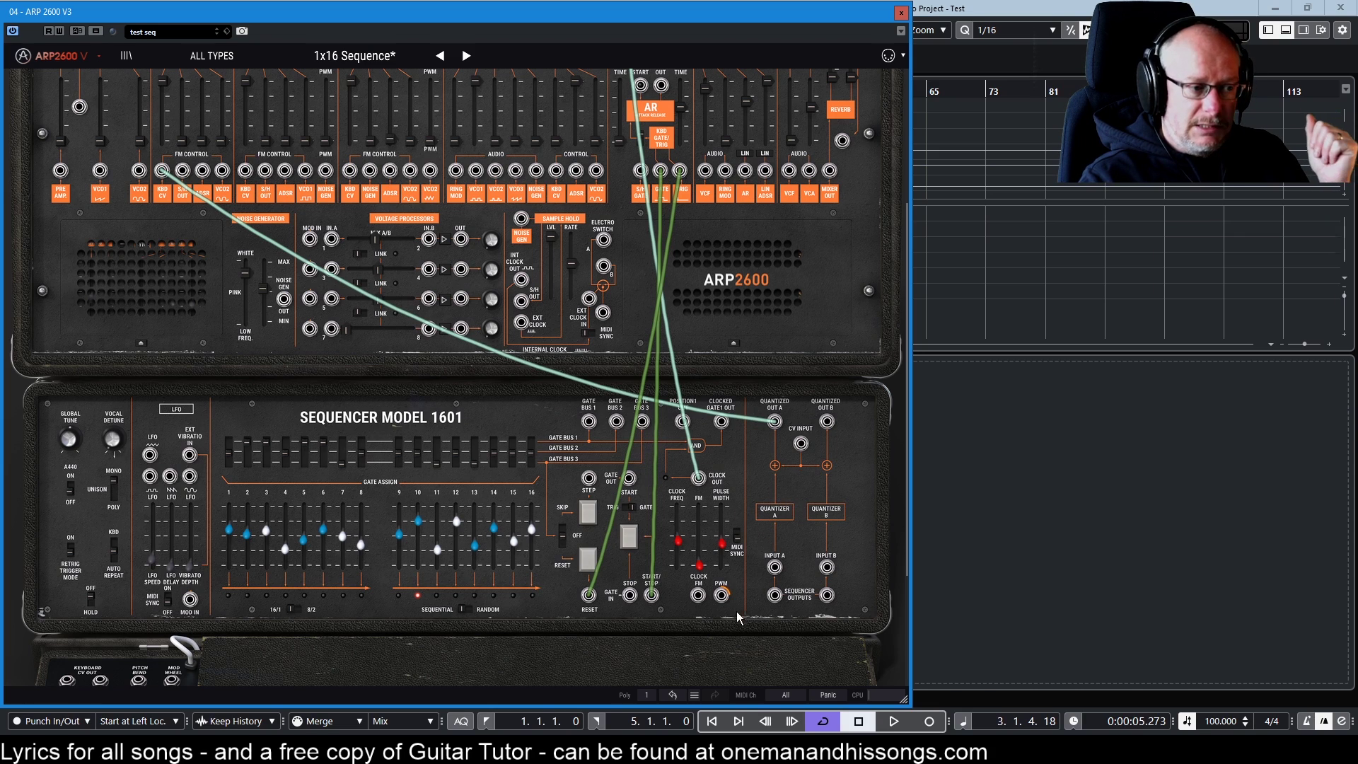
Patch the LFO sine output to the clock's PWM input, try PWM amounts from 0.62 upward, and remove the cable.
mouse_move(721, 598)
mouse_move(722, 598)
mouse_down()
mouse_move(722, 582)
mouse_move(722, 610)
mouse_up()
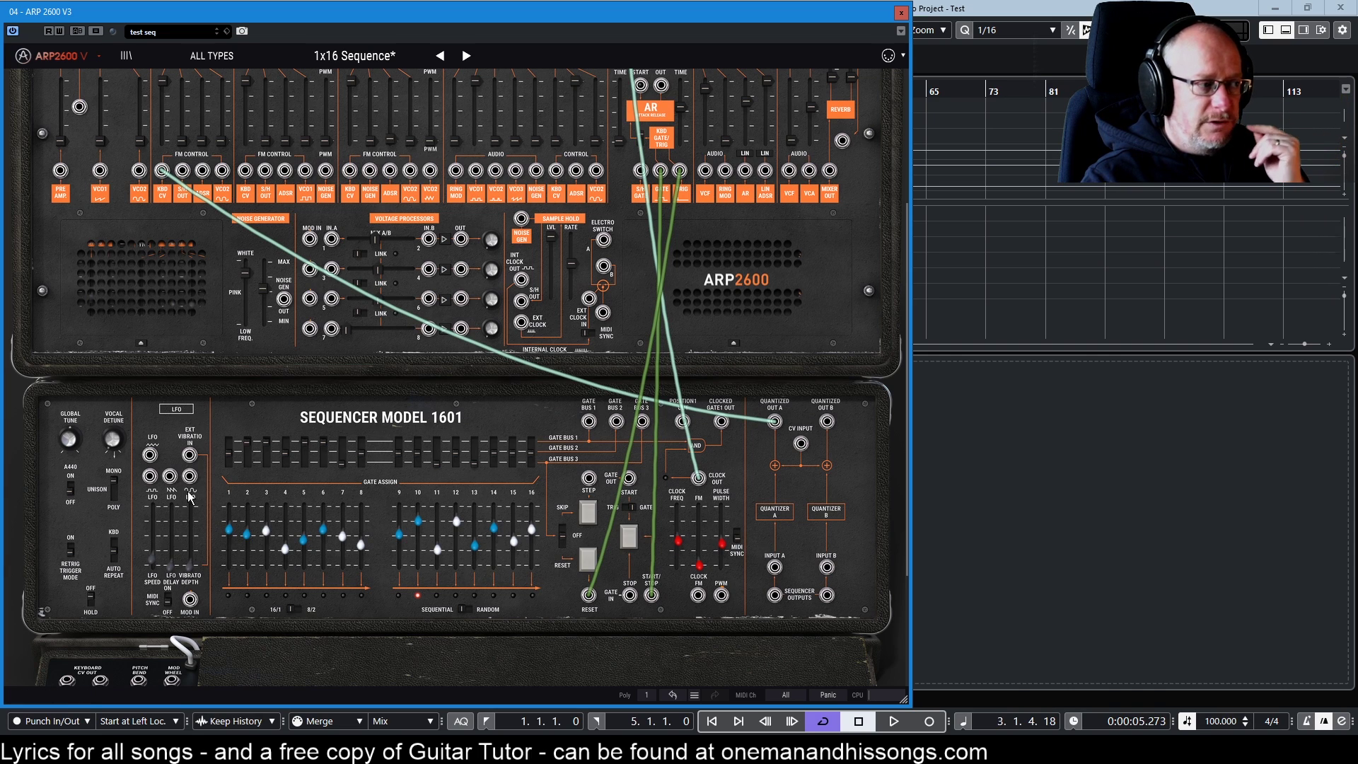
drag(190, 476, 721, 596)
mouse_move(727, 596)
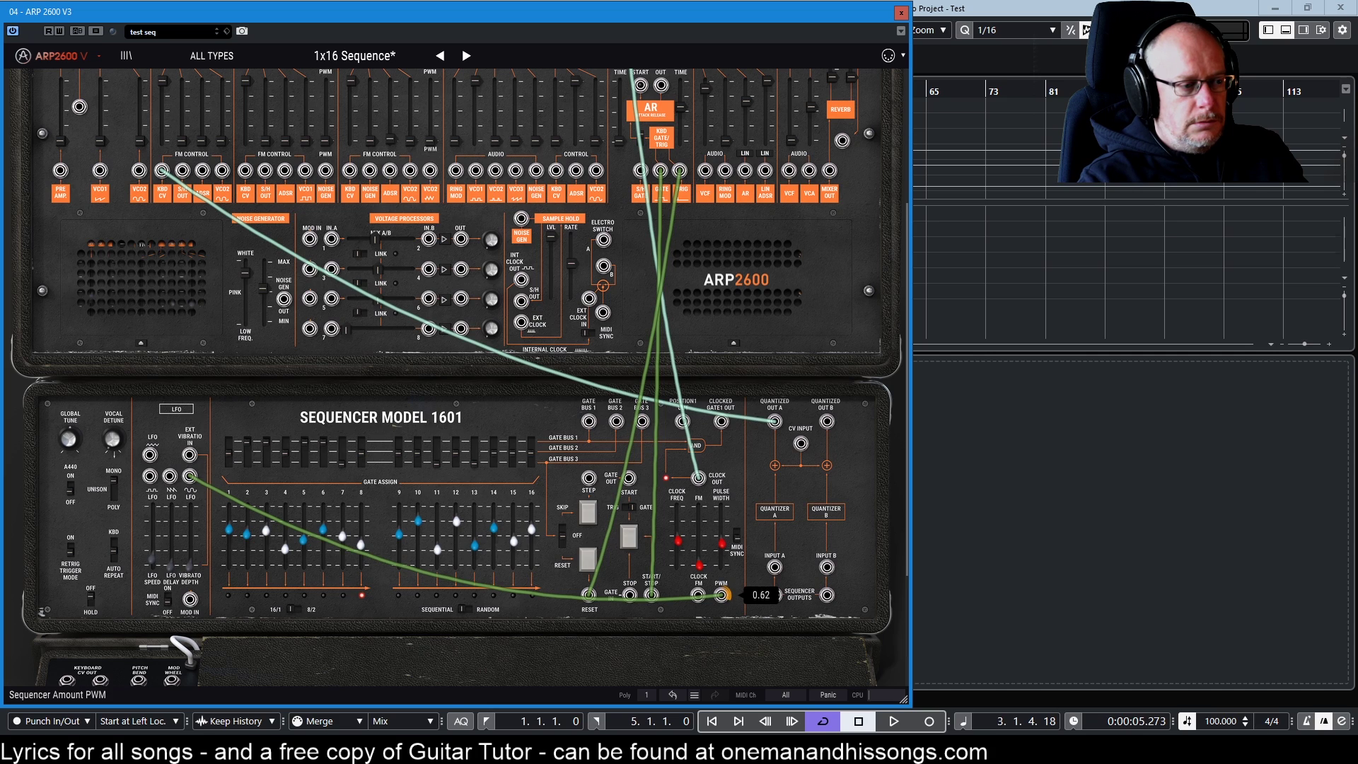
drag(721, 595, 733, 610)
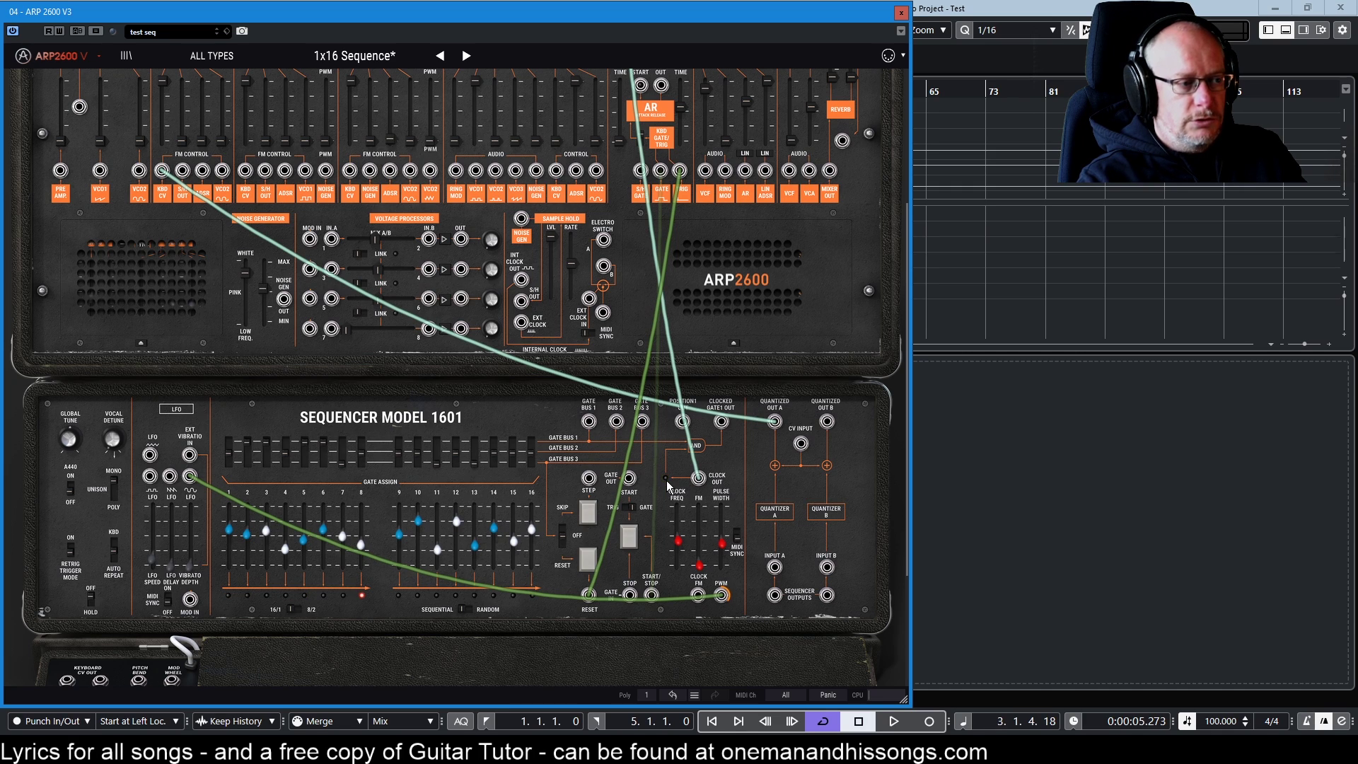
drag(666, 481, 652, 594)
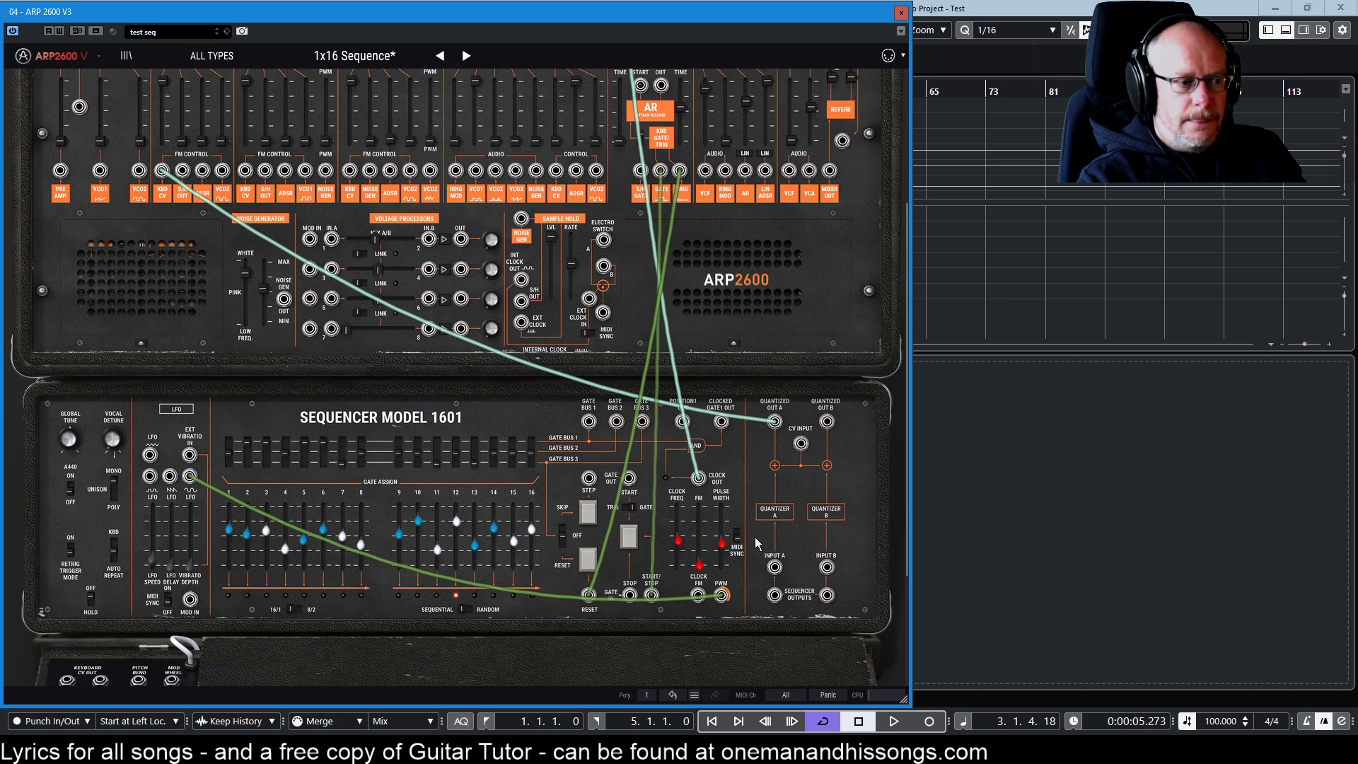
mouse_move(723, 597)
mouse_down()
mouse_move(707, 637)
mouse_move(728, 618)
mouse_up()
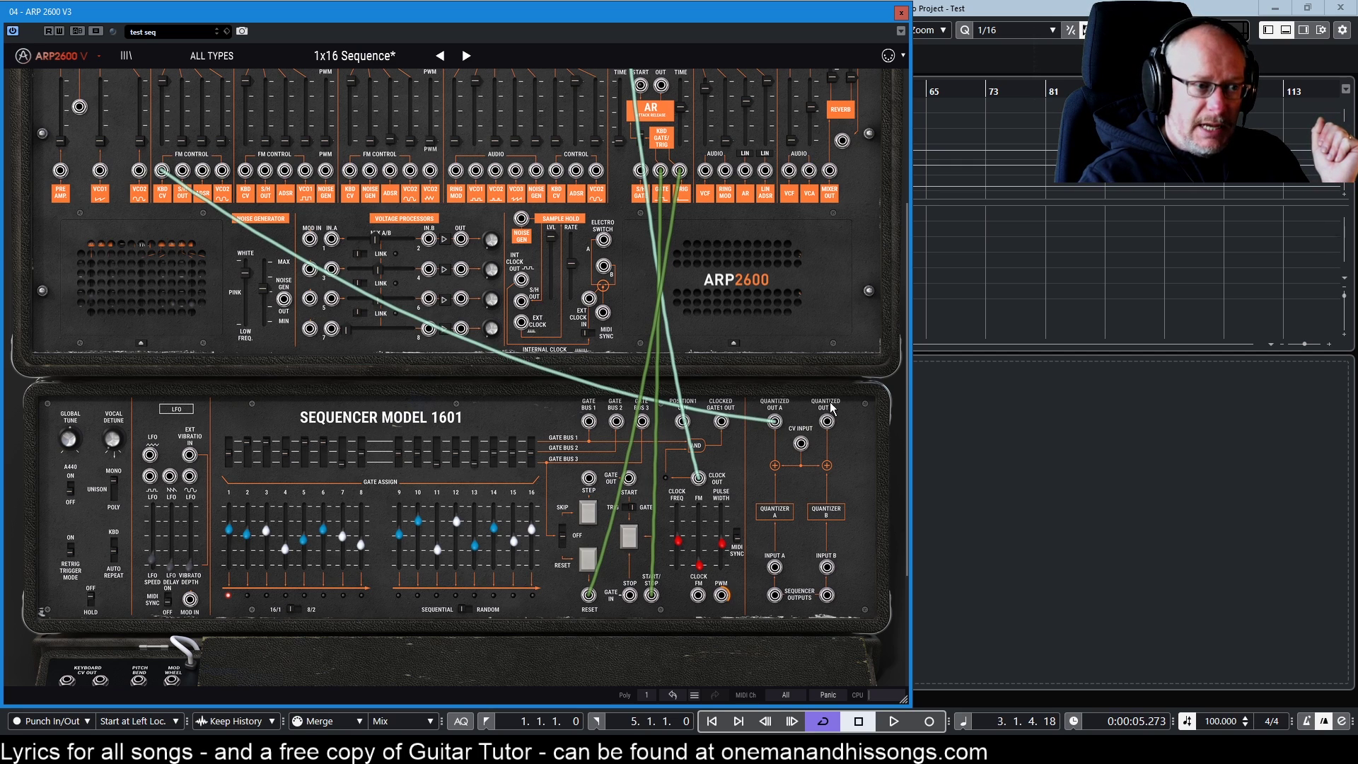
Patch Quantized Out B to VCO1's KBD CV input in place of Quantized Out A and set the sequencer to 8/2 mode.
drag(826, 423, 162, 172)
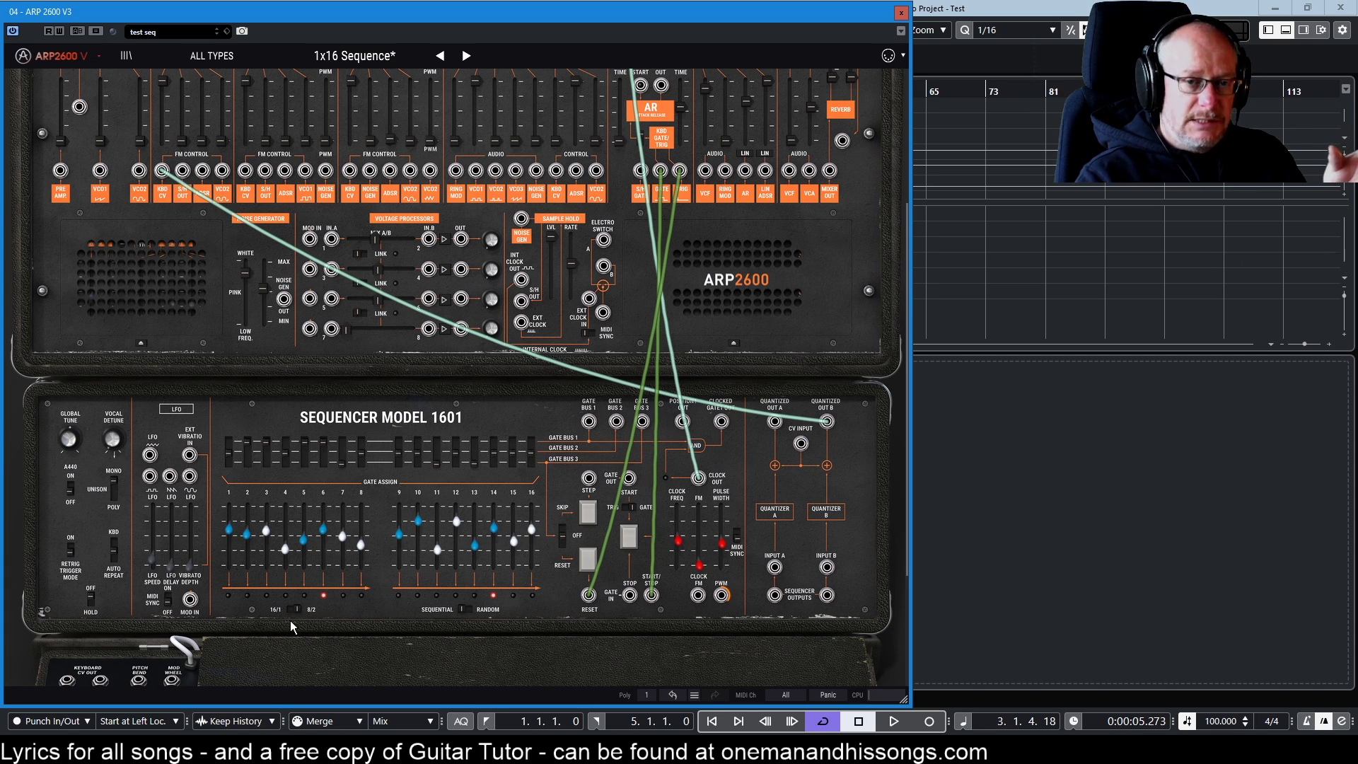
click(494, 596)
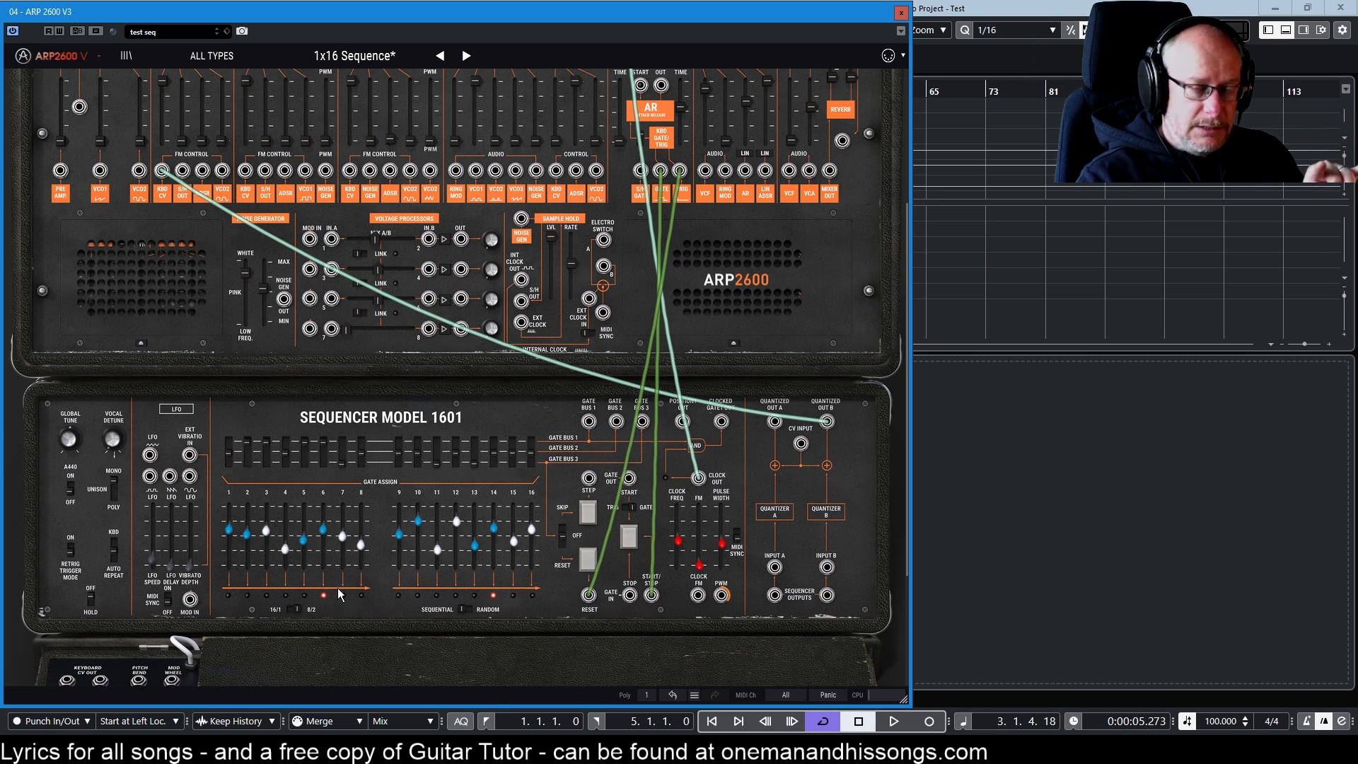
mouse_move(348, 580)
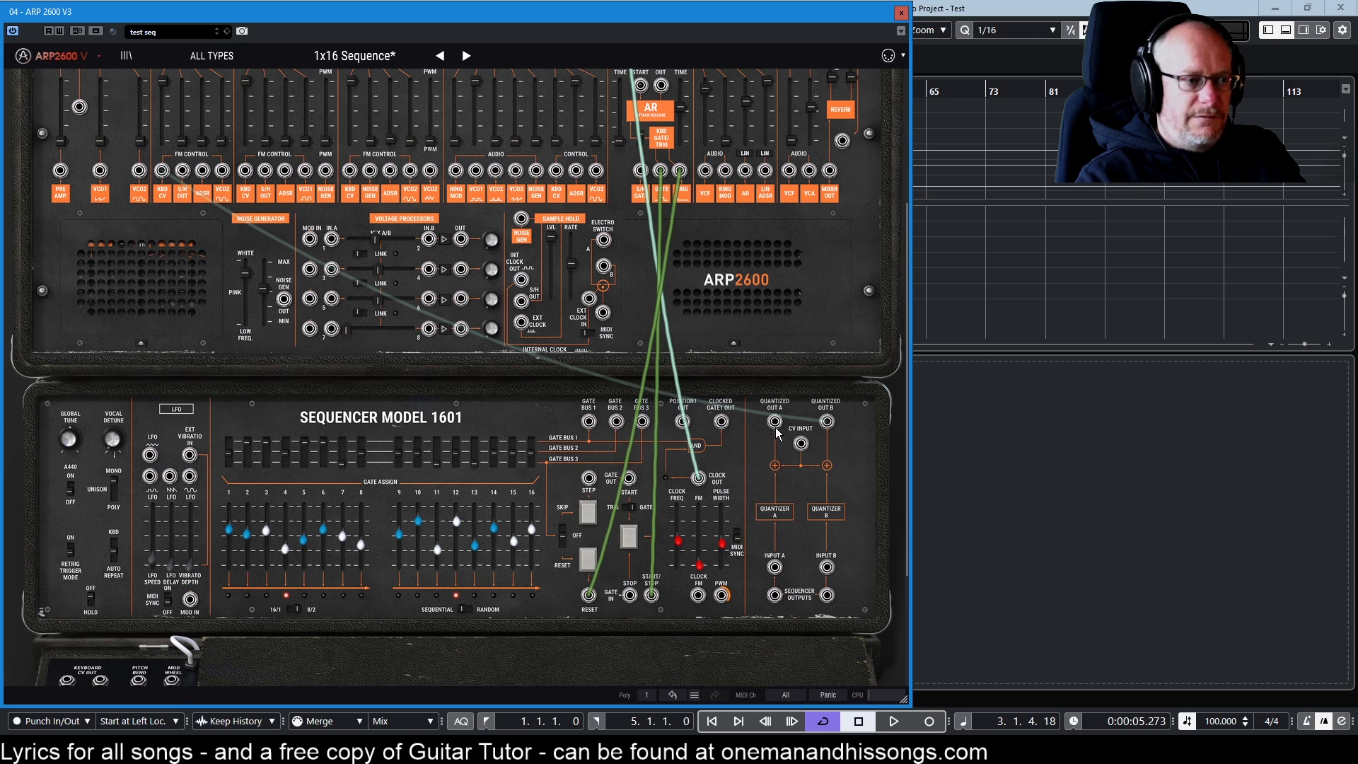
Reconnect Quantized Out A to VCO1's KBD CV input and patch Quantized Out B to the clock's PWM input.
drag(774, 421, 162, 175)
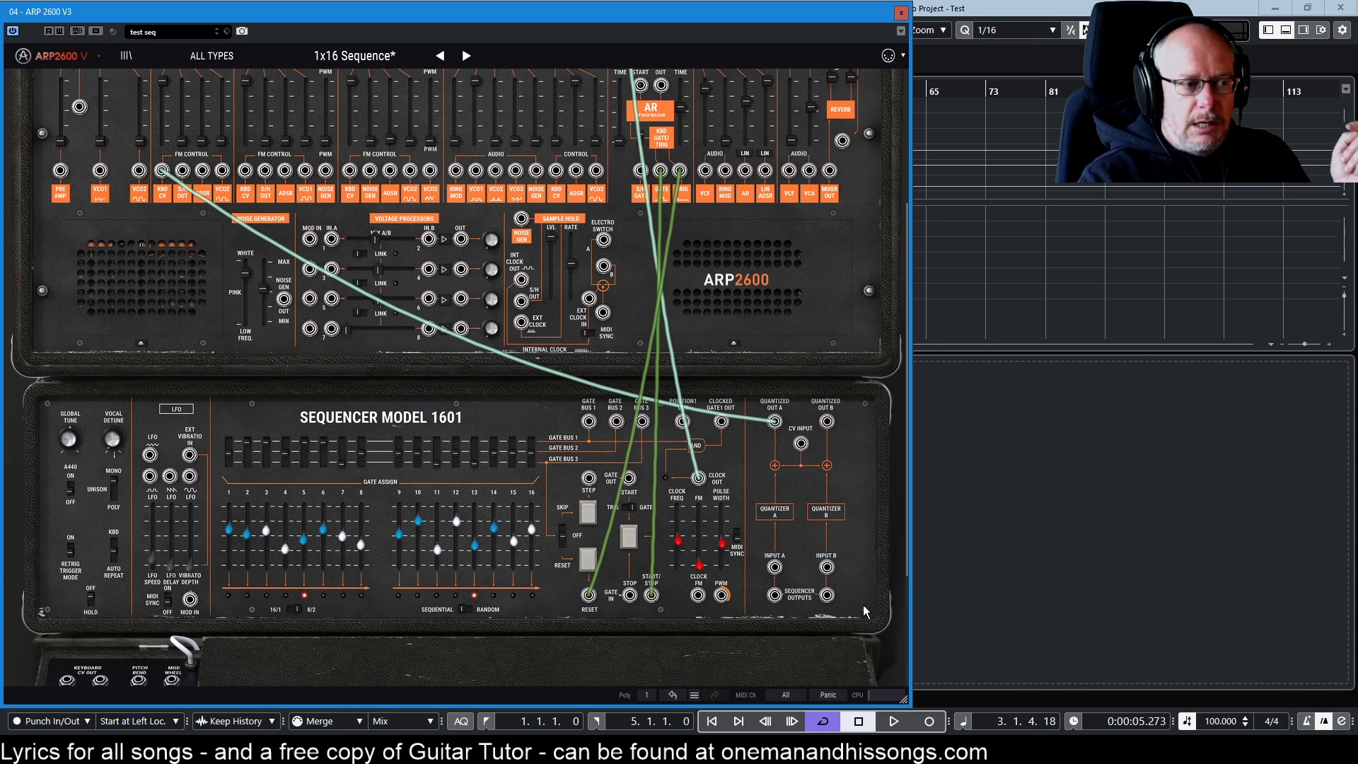
drag(827, 422, 722, 597)
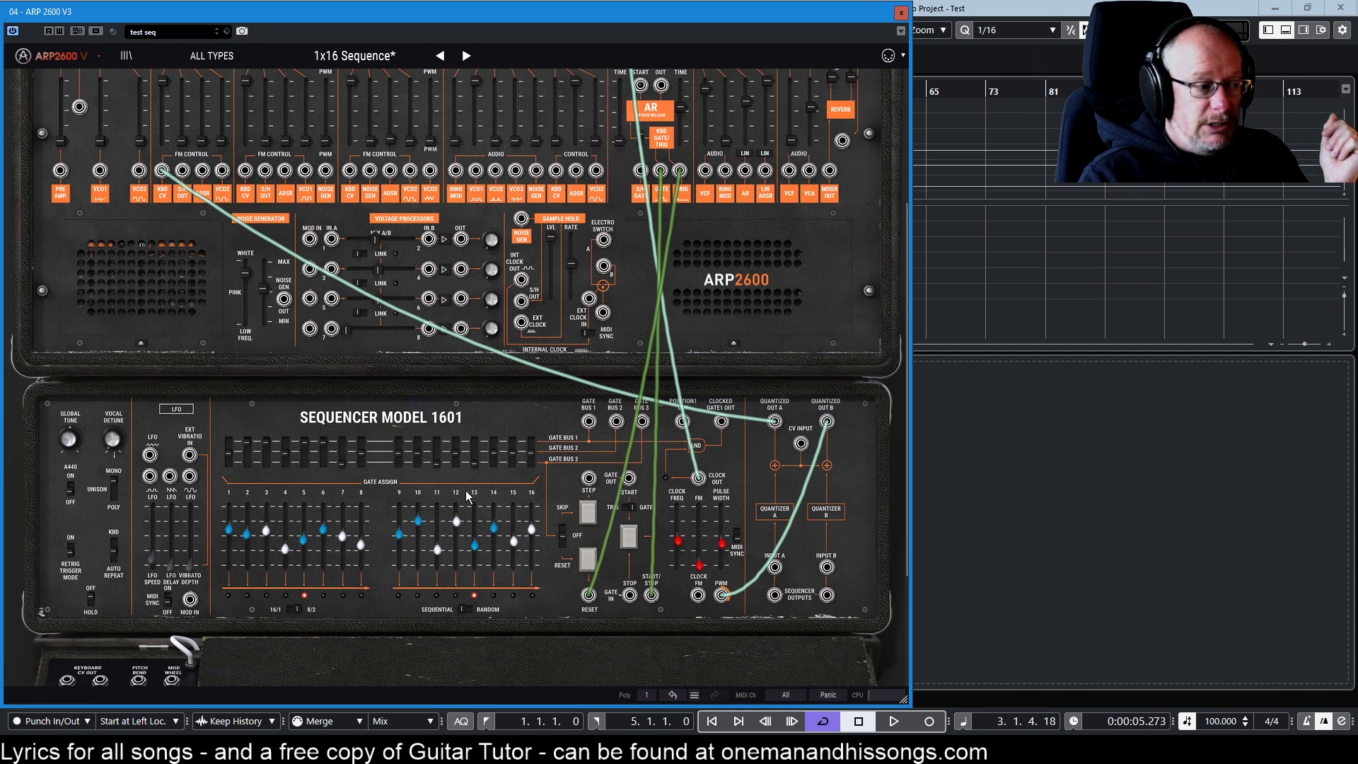
Raise sequencer steps 9 to 12 to one high level, lower steps 13 to 16 to a low level, and fine-tune the clock's pulse width.
mouse_move(422, 524)
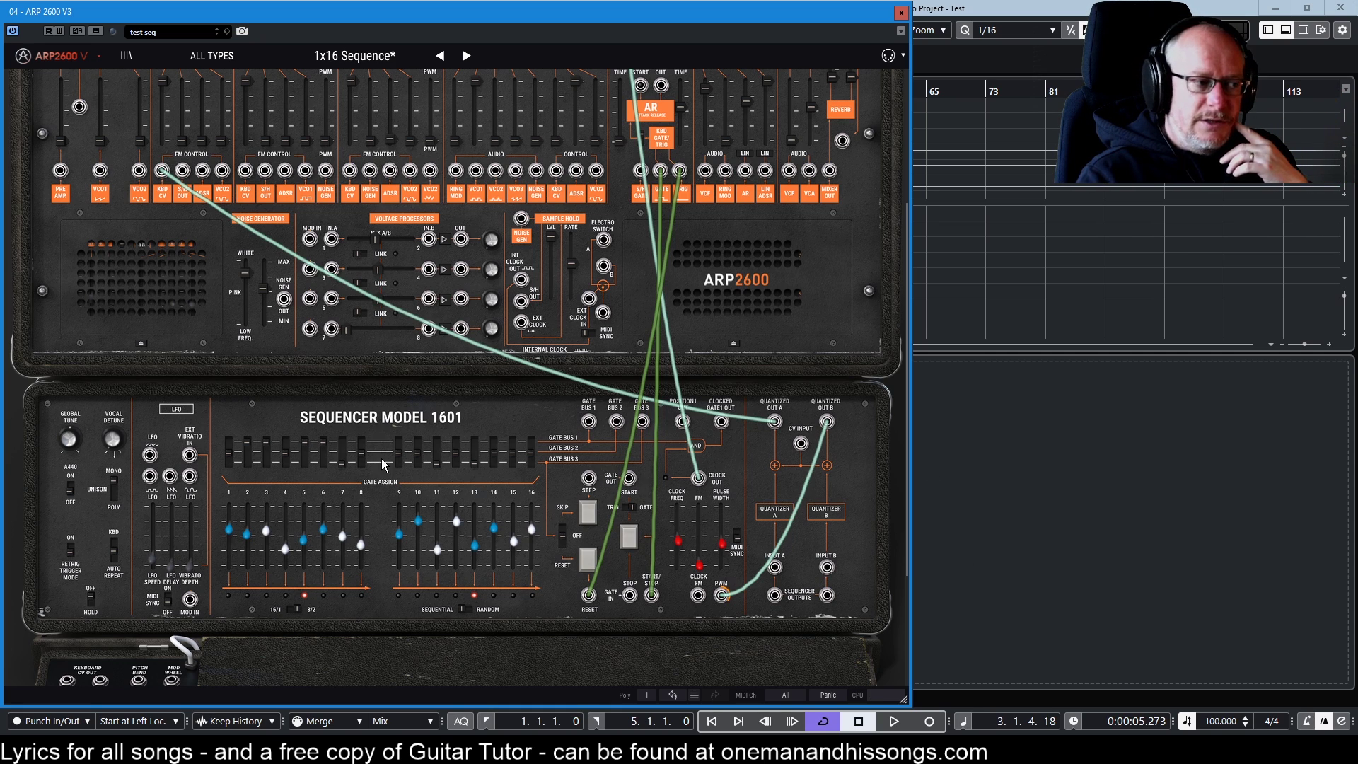
mouse_move(523, 567)
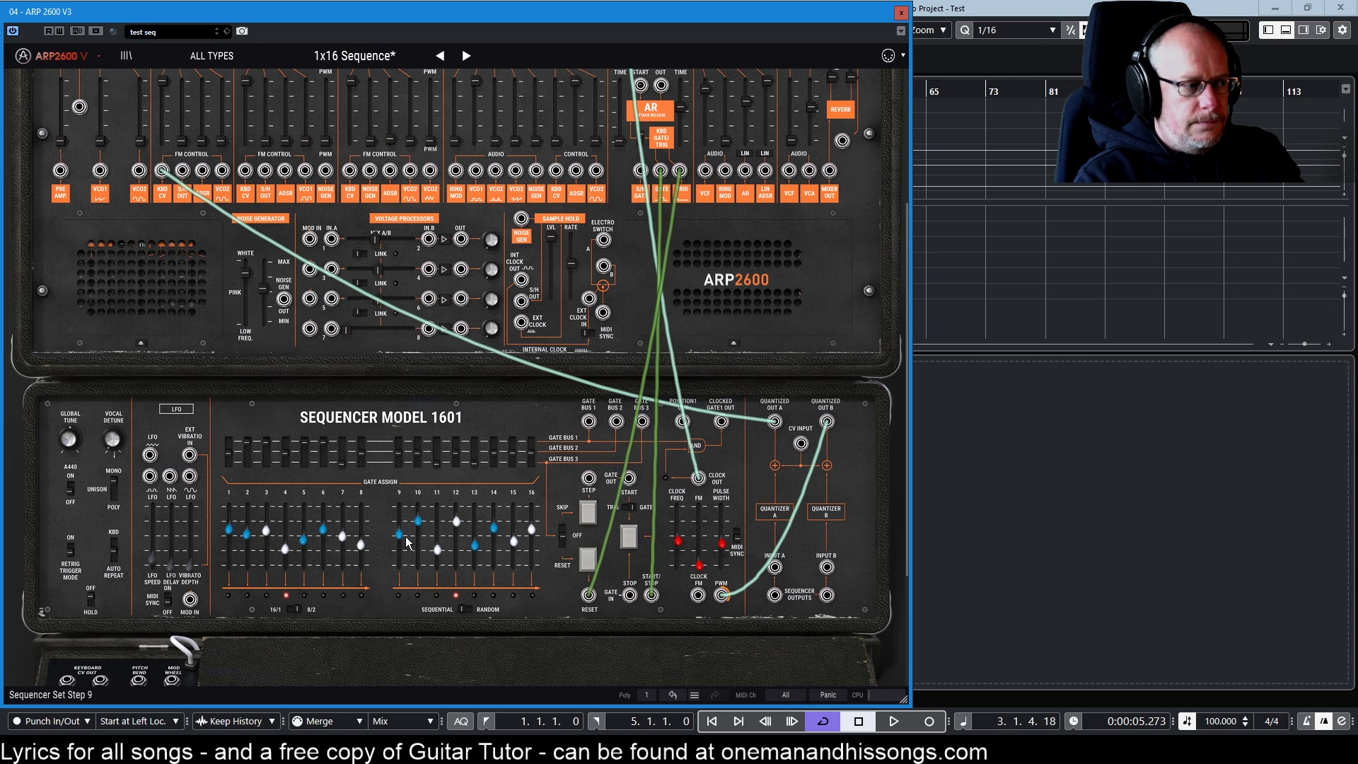
drag(398, 534, 532, 556)
click(439, 548)
click(493, 527)
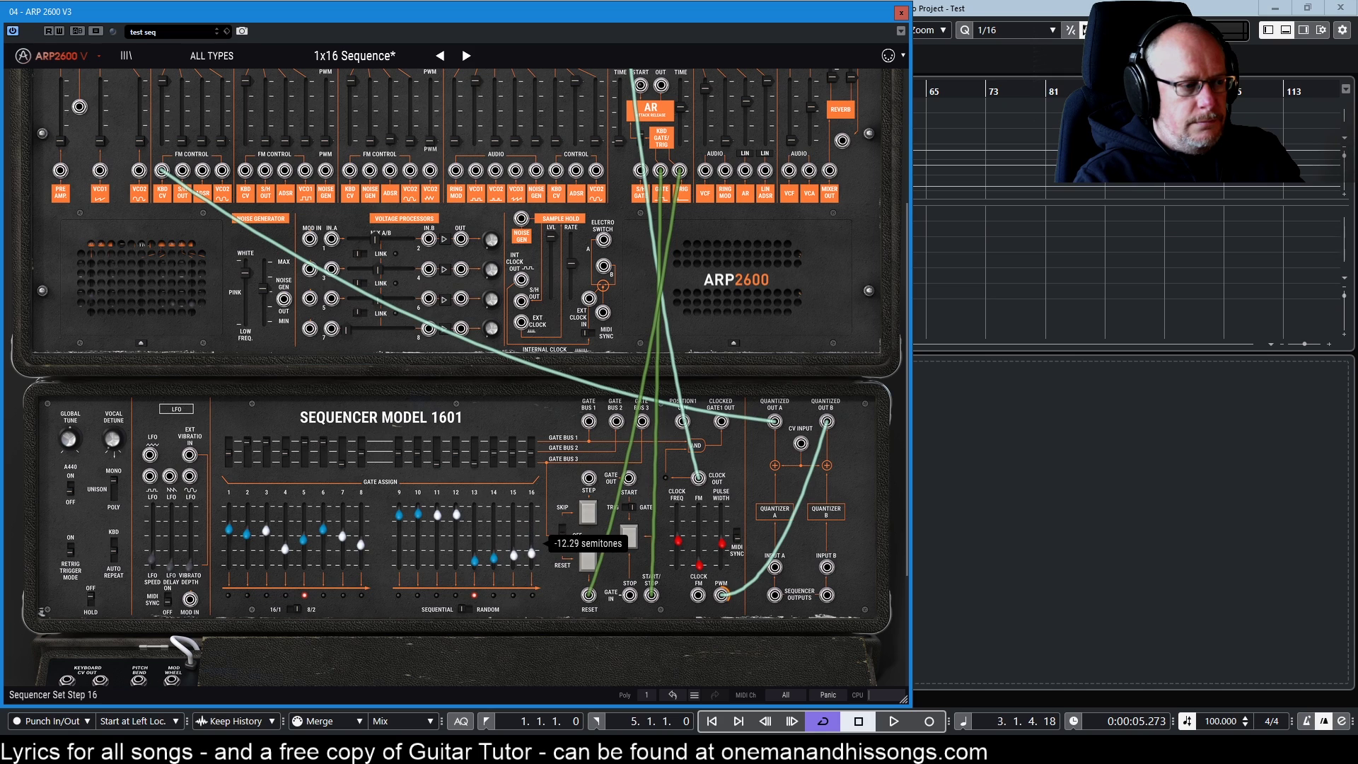
drag(722, 544, 722, 550)
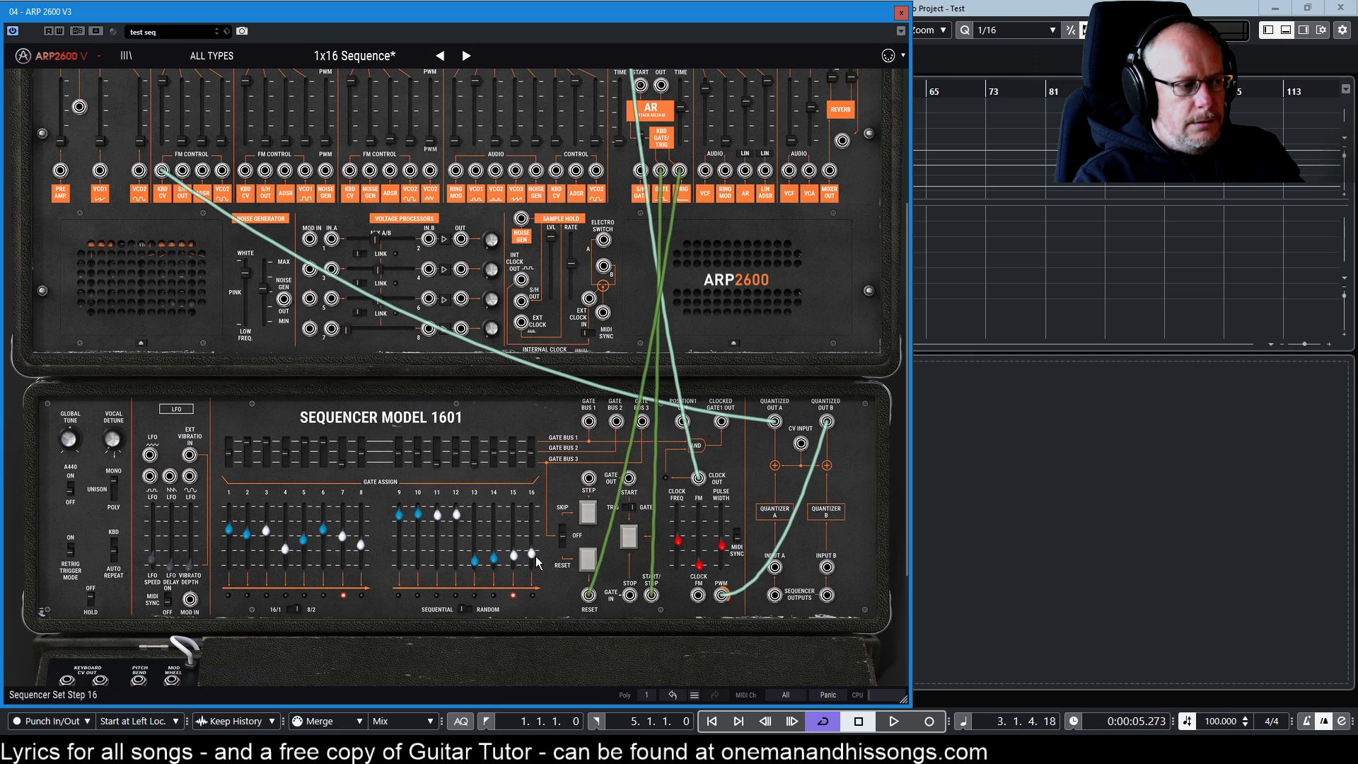
drag(512, 552, 533, 559)
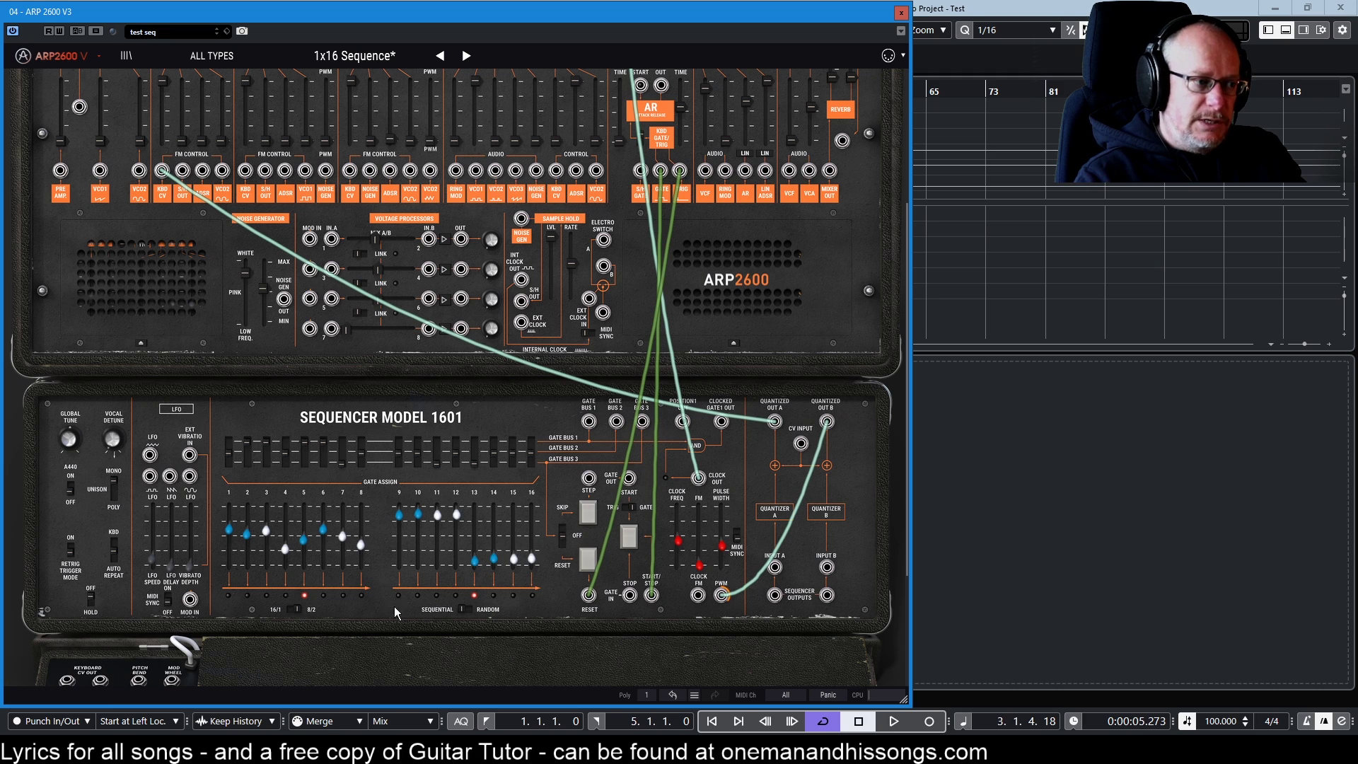
Patch the second row's unquantized Sequencer Output to the clock's PWM input in place of Quantized Out B.
mouse_move(459, 511)
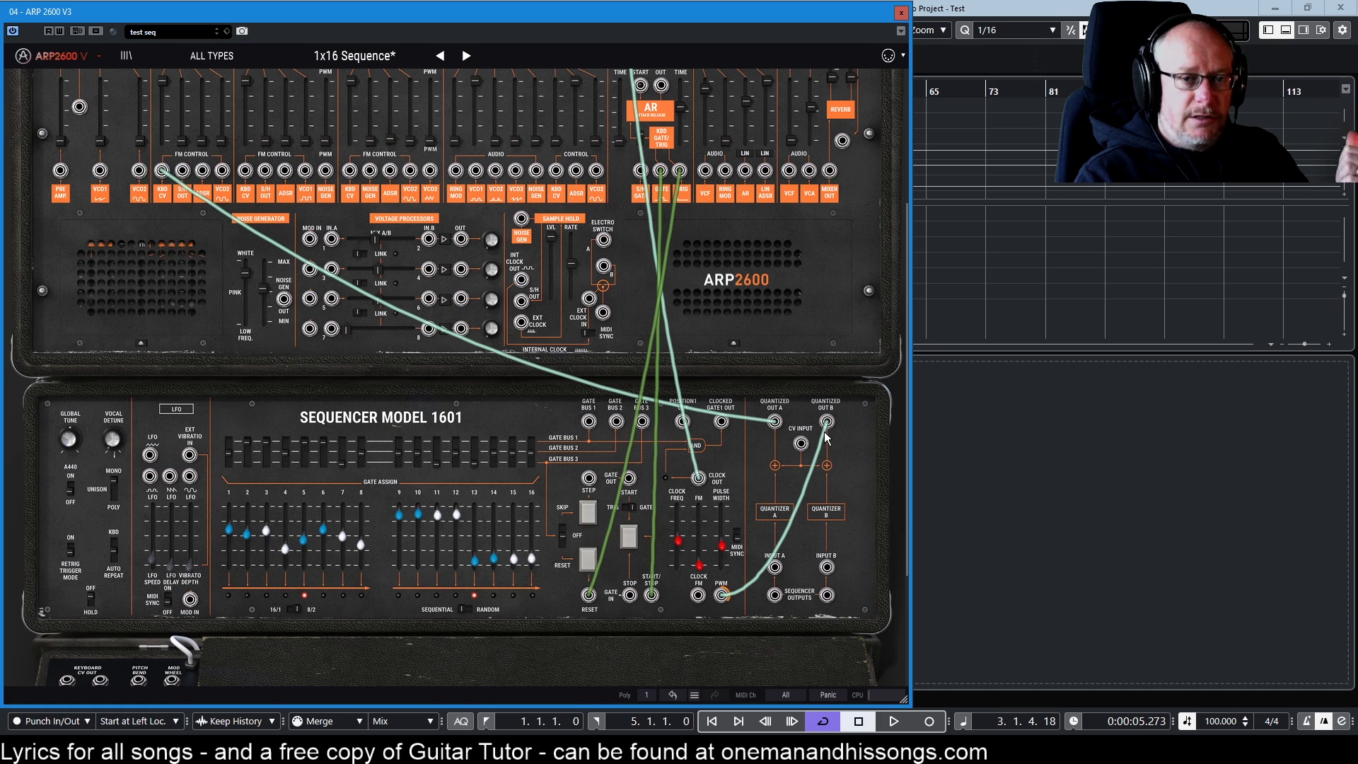
scroll(767, 366, up, 3)
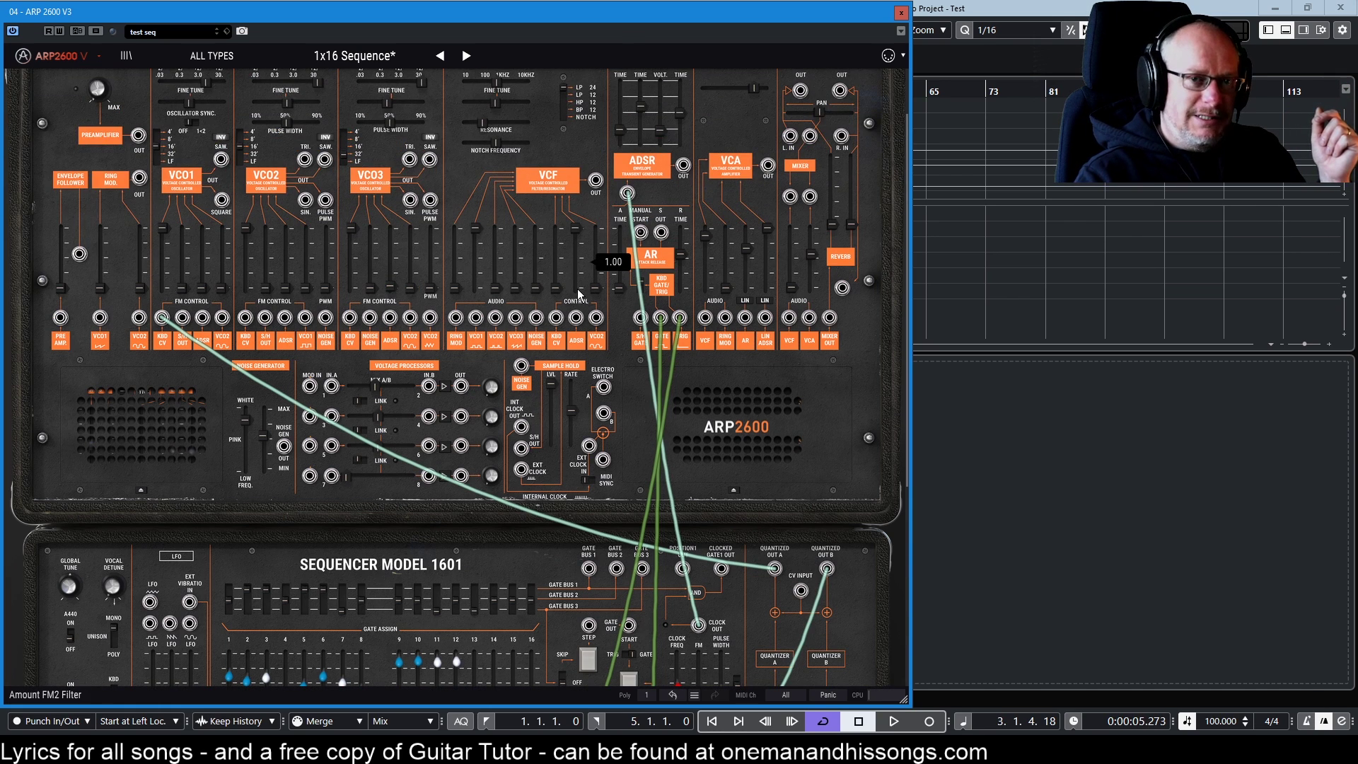
scroll(587, 276, down, 4)
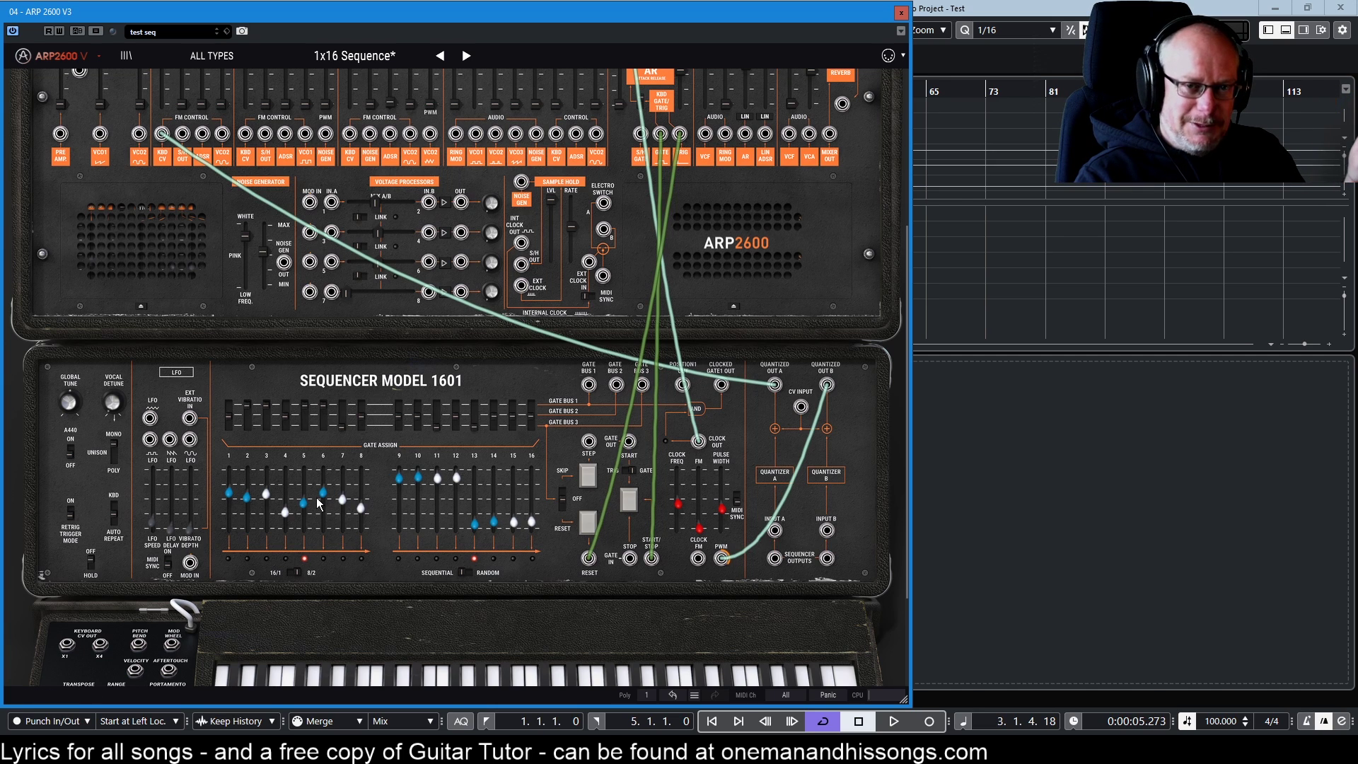
mouse_move(319, 504)
scroll(609, 580, up, 2)
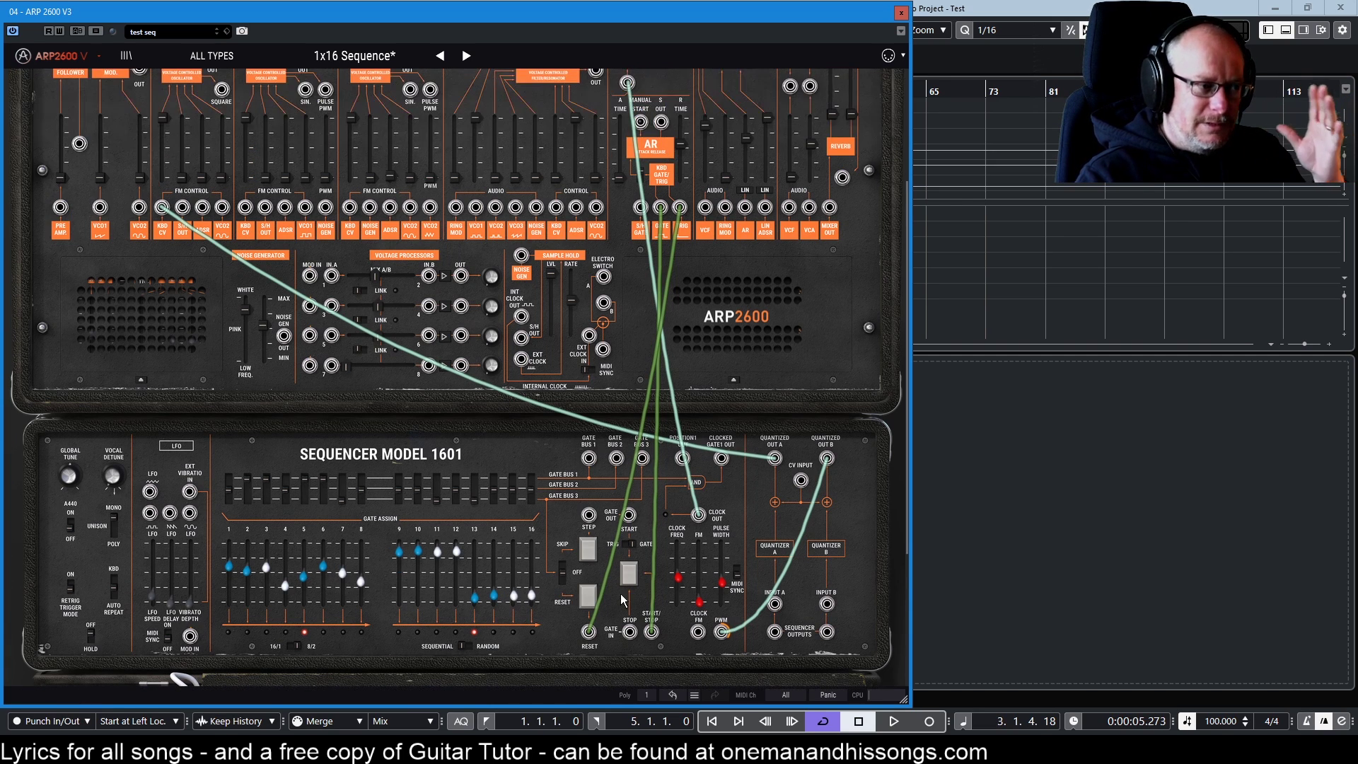
drag(629, 631, 588, 630)
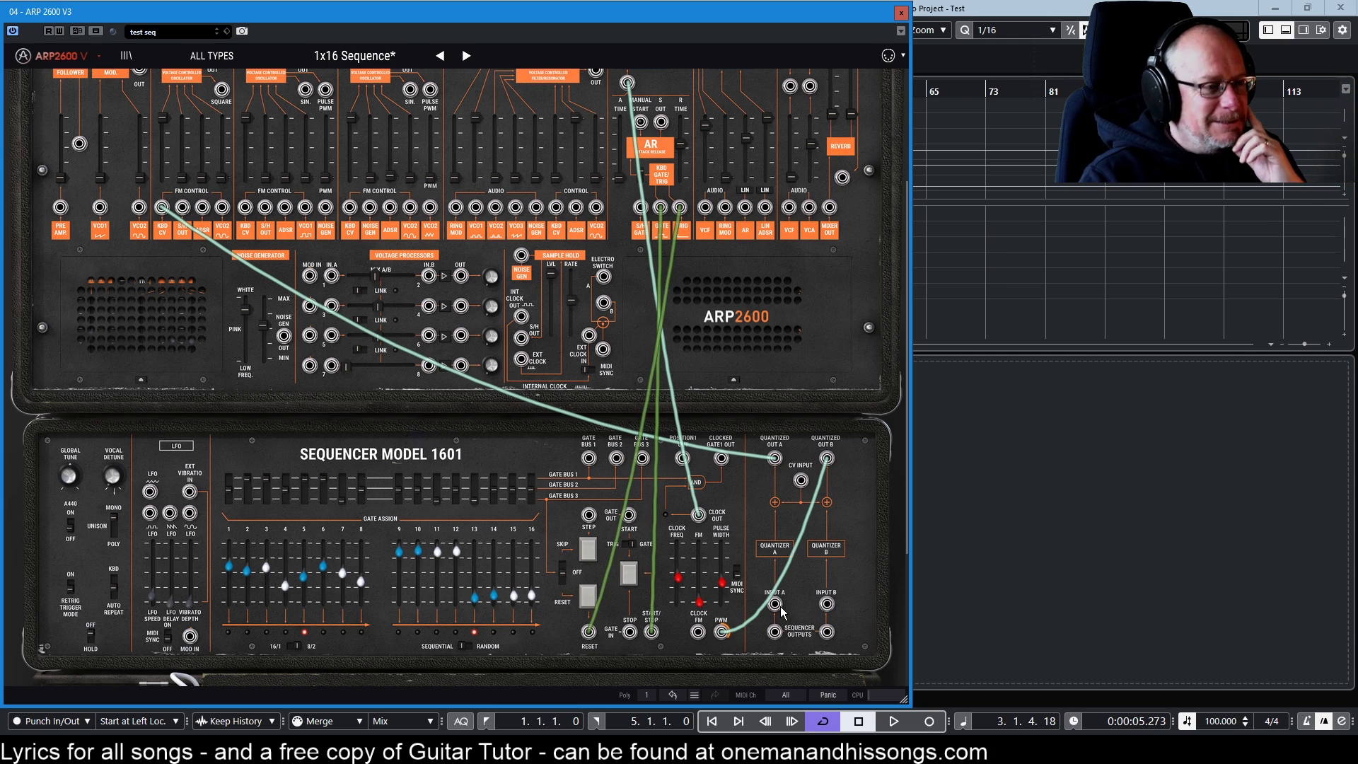
scroll(834, 554, down, 2)
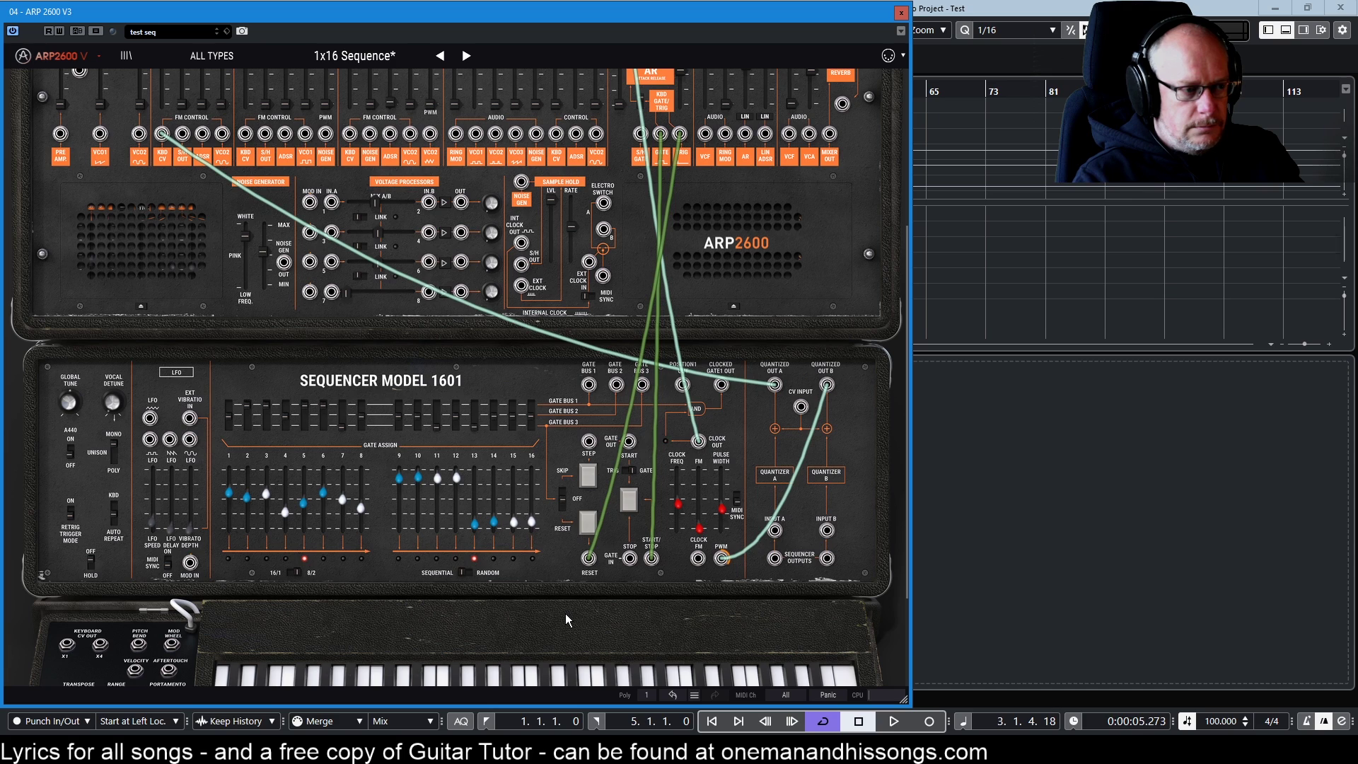
drag(825, 559, 721, 559)
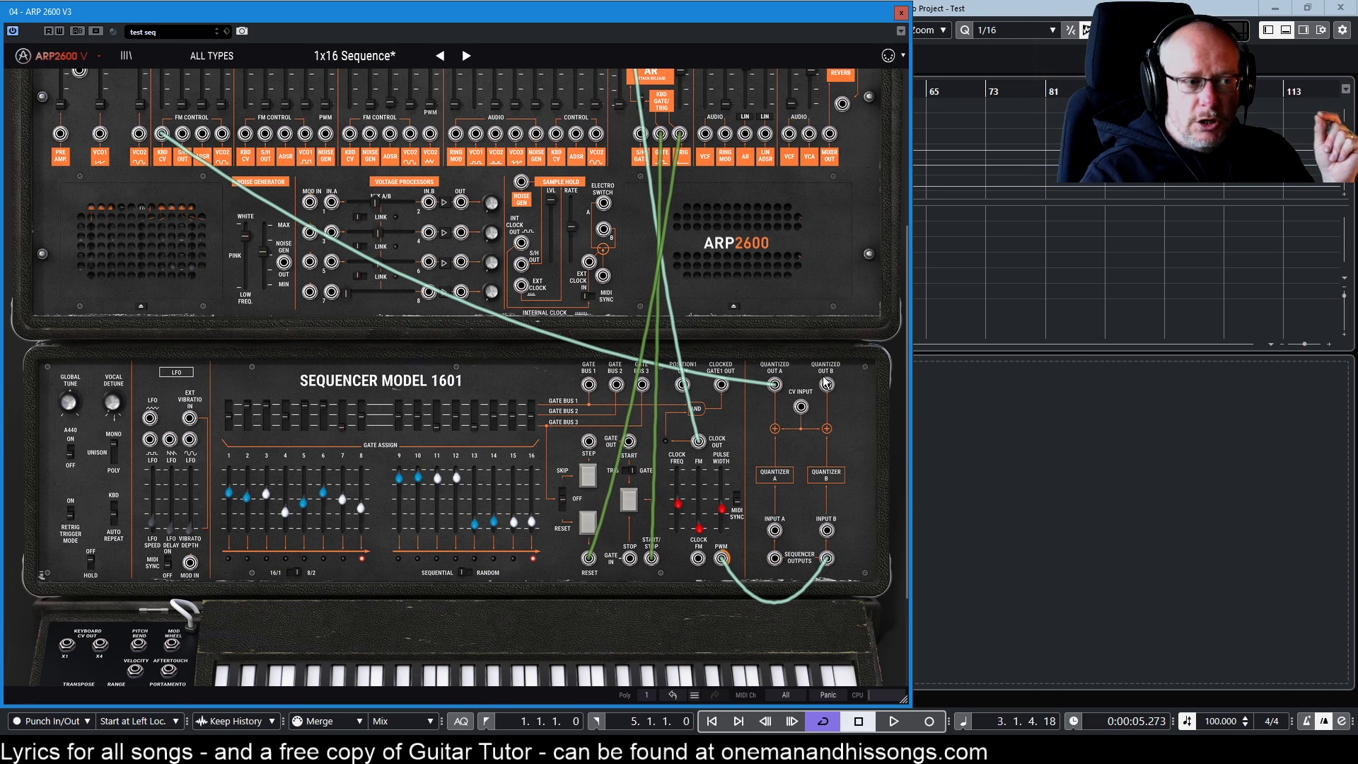
Return sequencer step 12 to the high level of its neighbours and unplug the second row's Sequencer Output from the clock's PWM input.
mouse_move(461, 483)
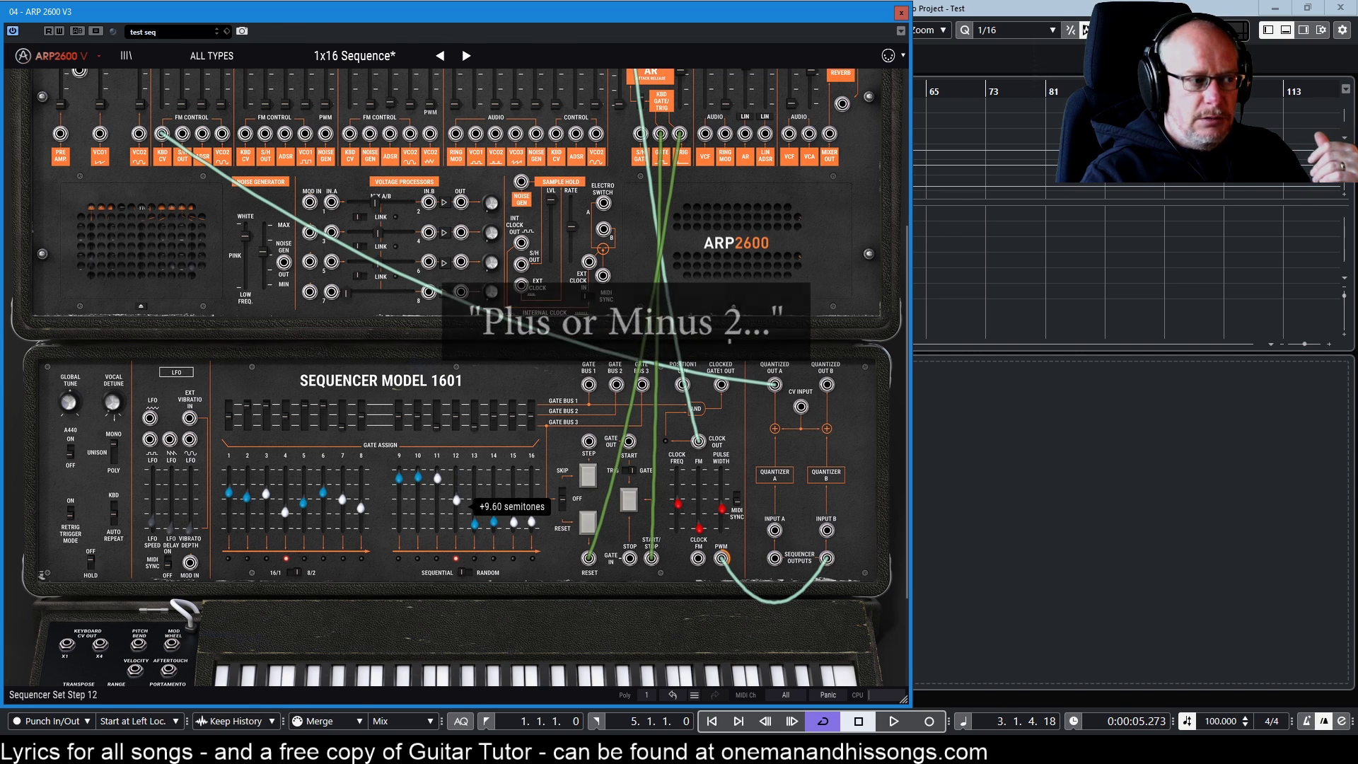
drag(456, 476, 464, 474)
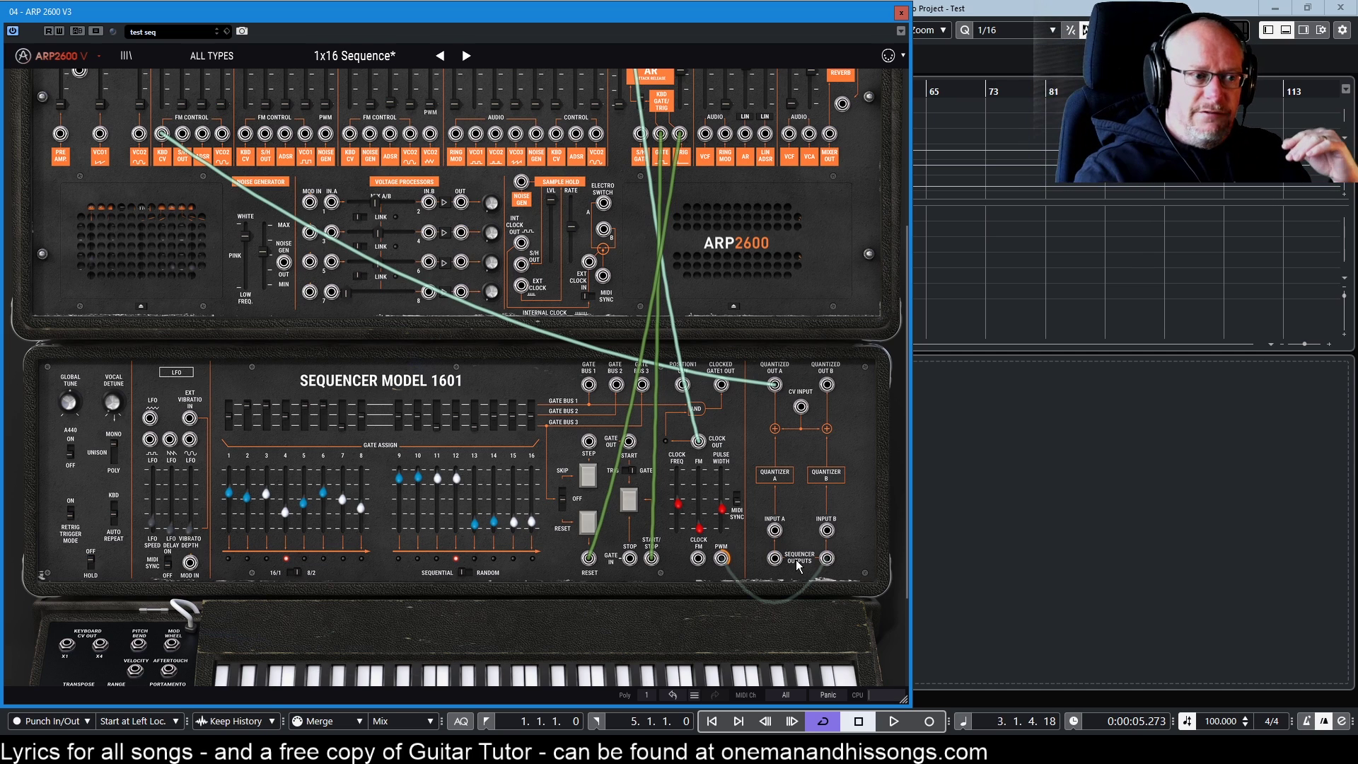
key(ctrl+z)
Patch Quantized Out A to VCO1's KBD CV input in place of the first row's Sequencer Output, and lower step 1 and raise step 2 slightly.
scroll(373, 387, up, 1)
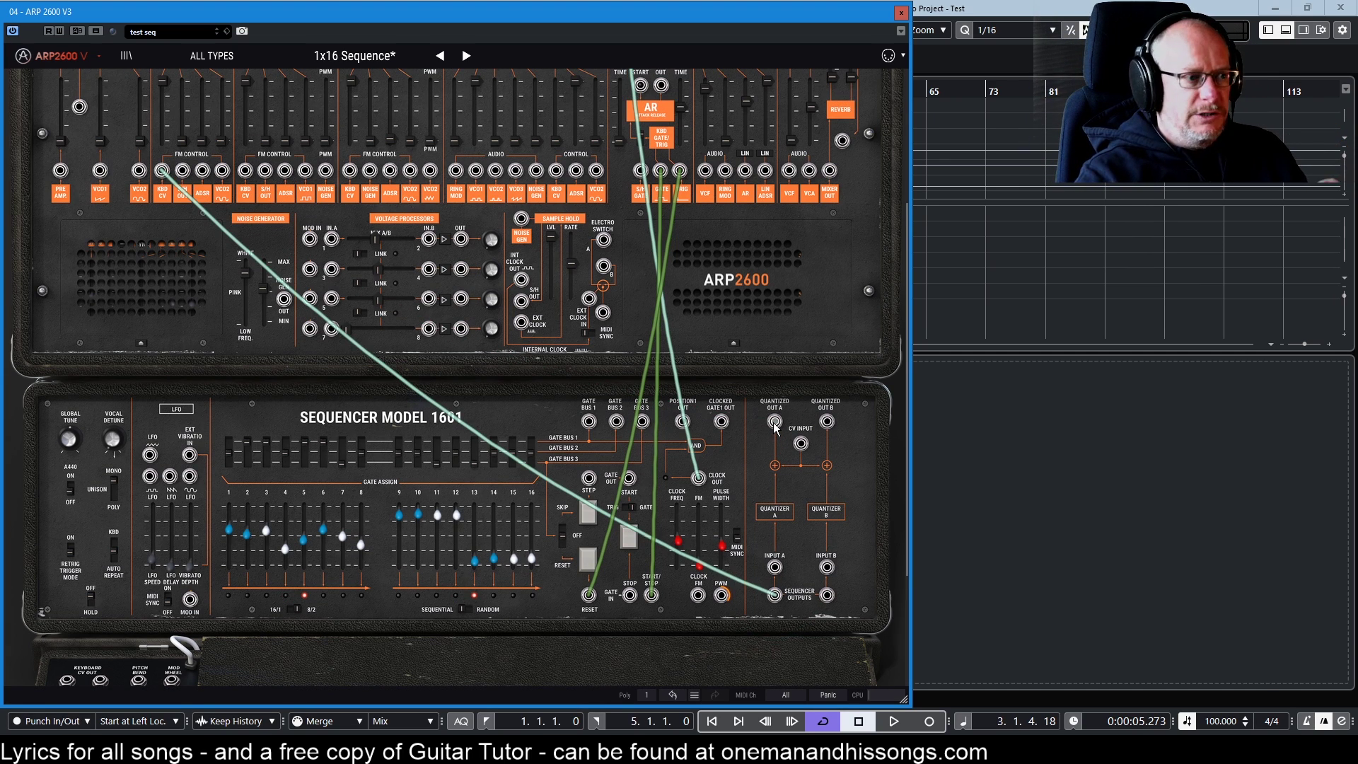
drag(774, 422, 161, 177)
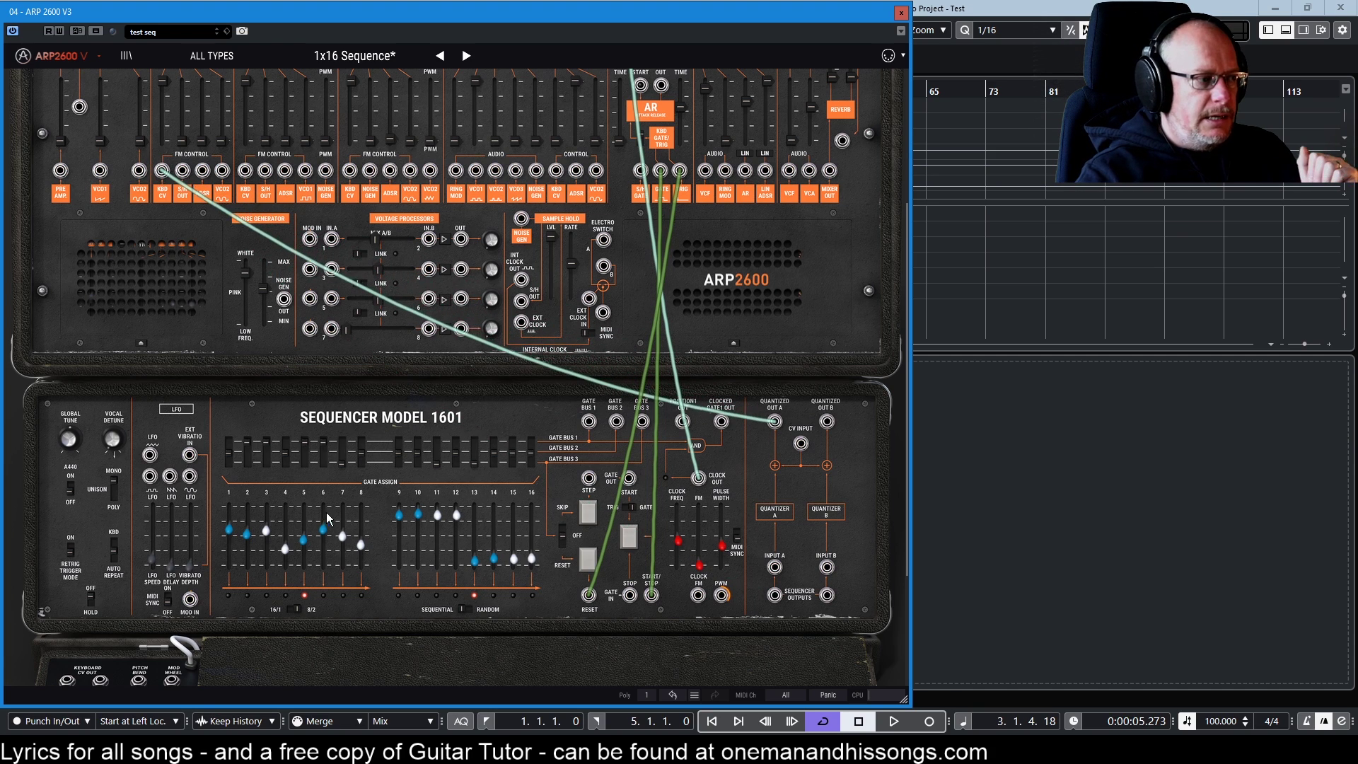
mouse_move(228, 534)
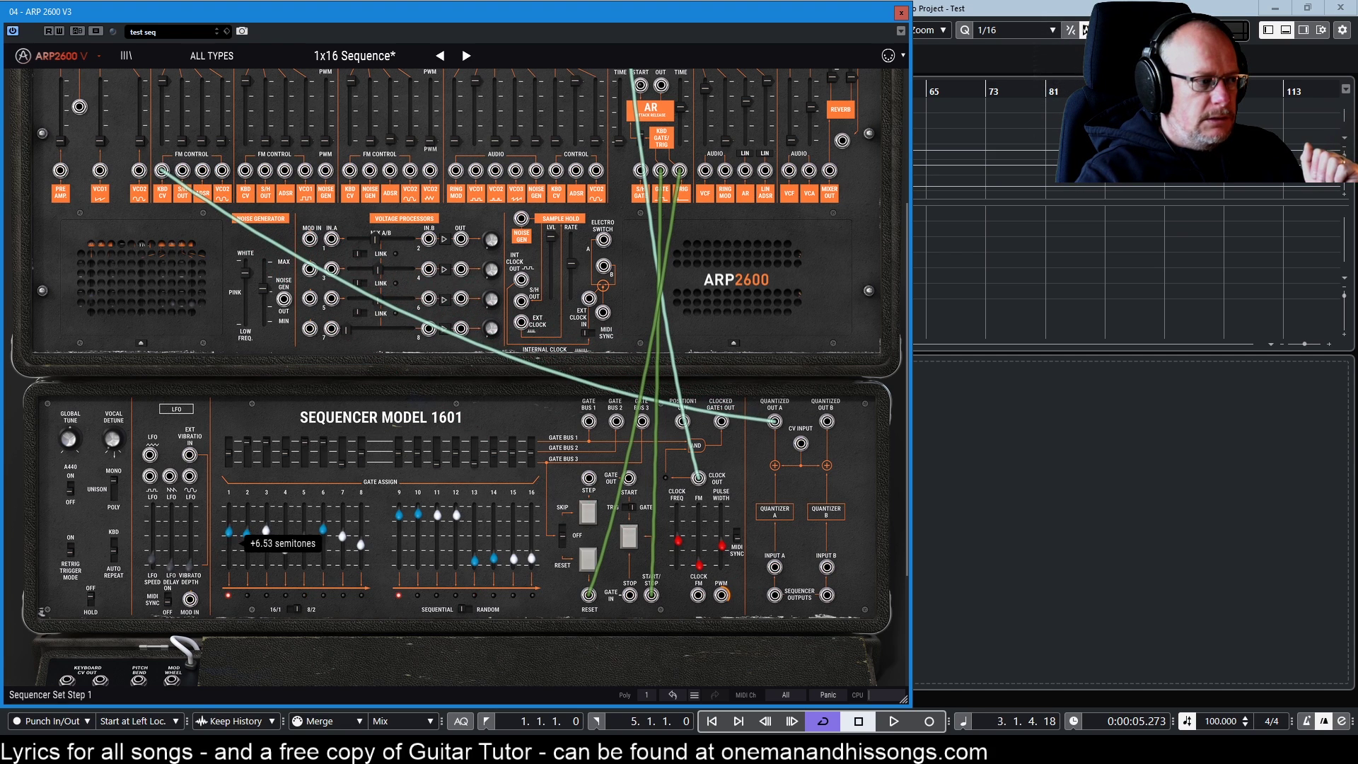
drag(229, 539, 246, 530)
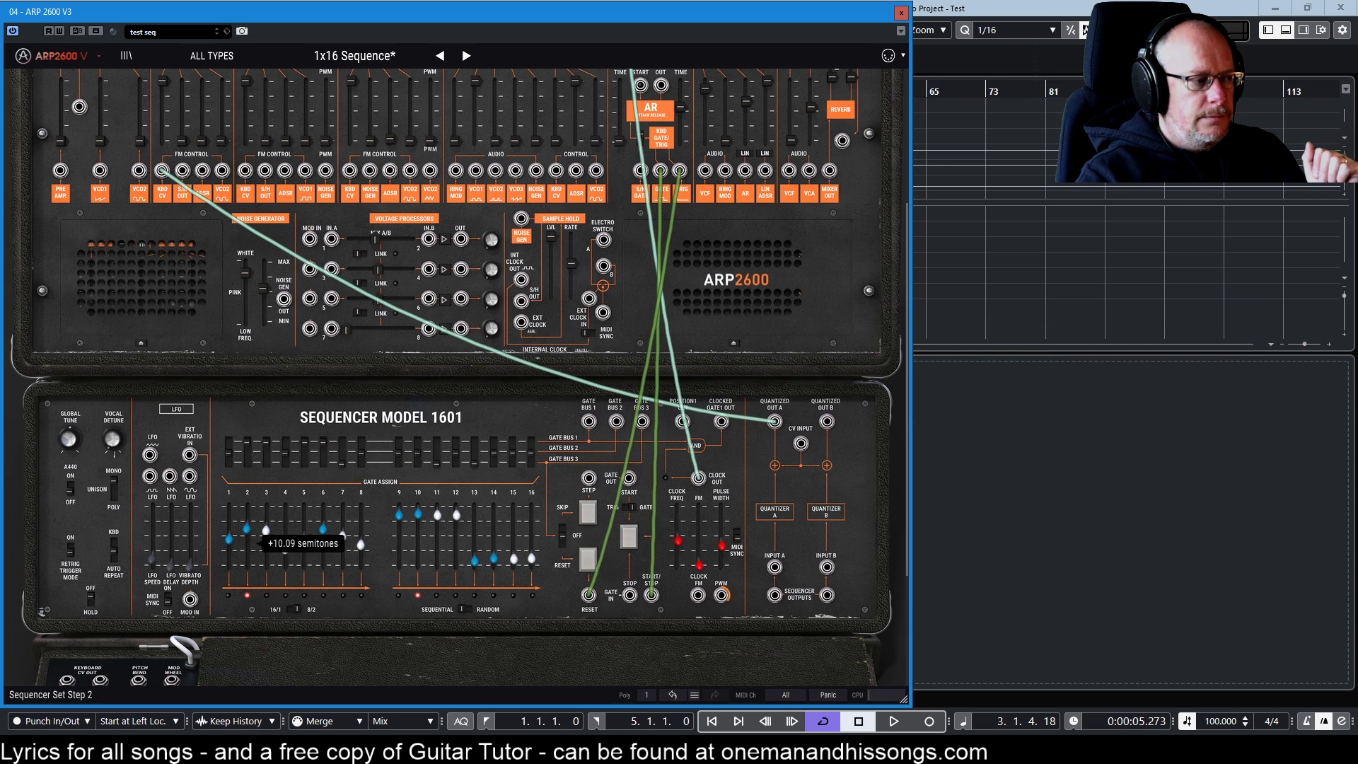
drag(247, 530, 246, 529)
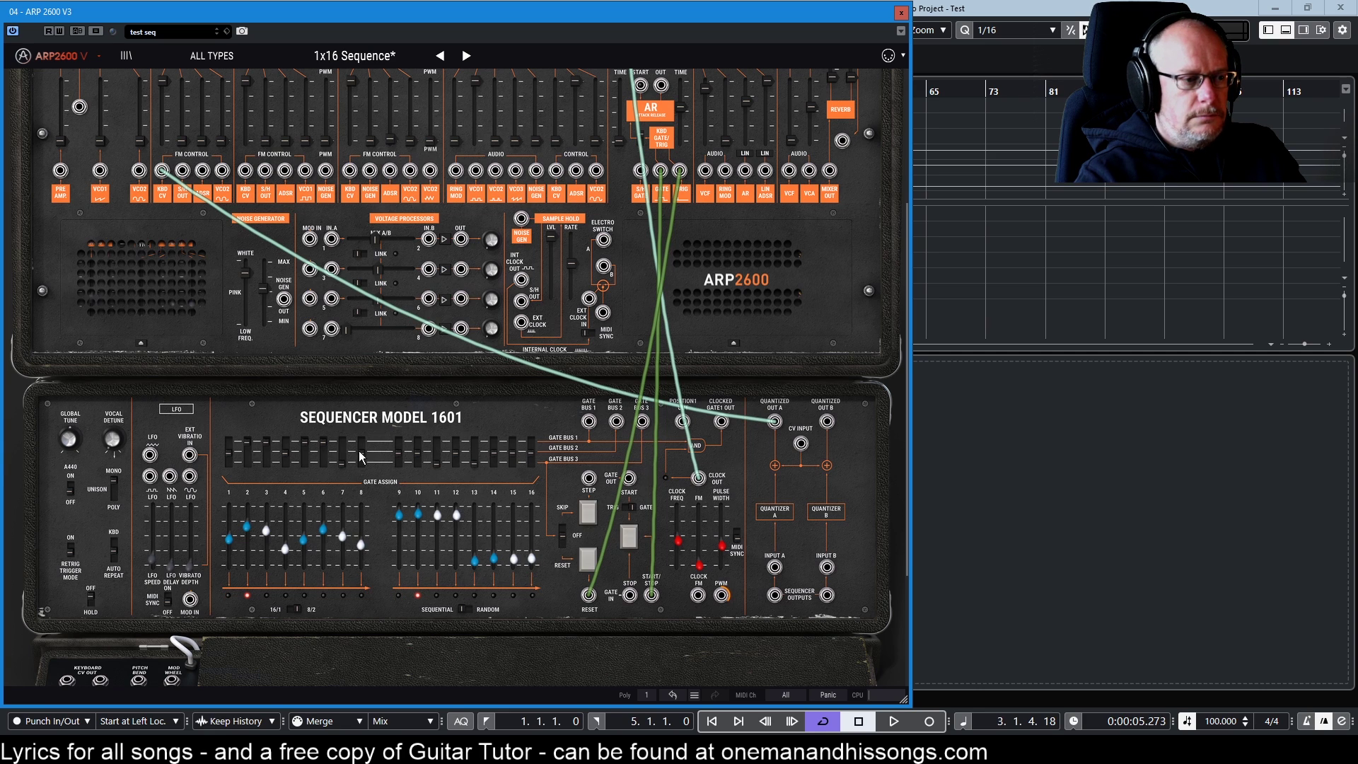
Patch the first row's unquantized Sequencer Output to VCO1's KBD CV input in place of Quantized Out A and set step 1 to 0 semitones.
drag(775, 596, 159, 177)
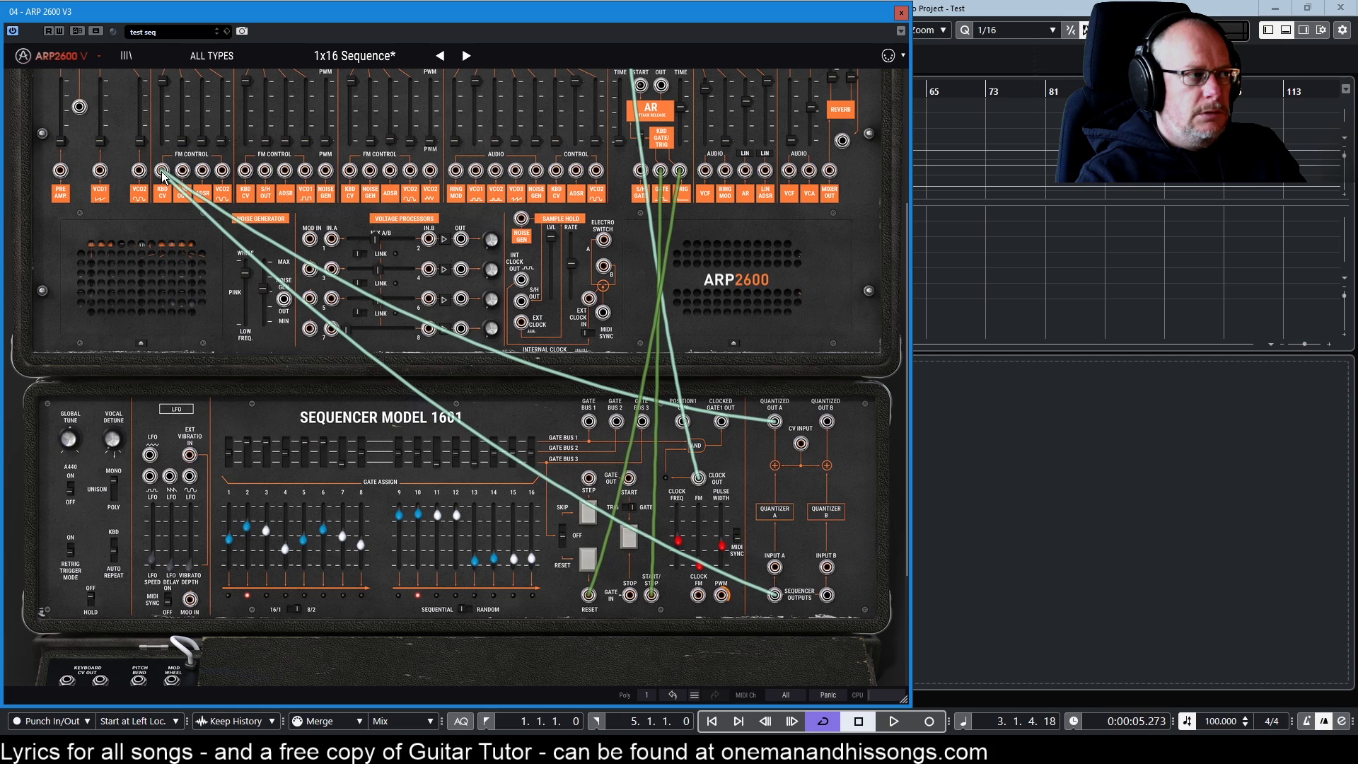
mouse_move(272, 276)
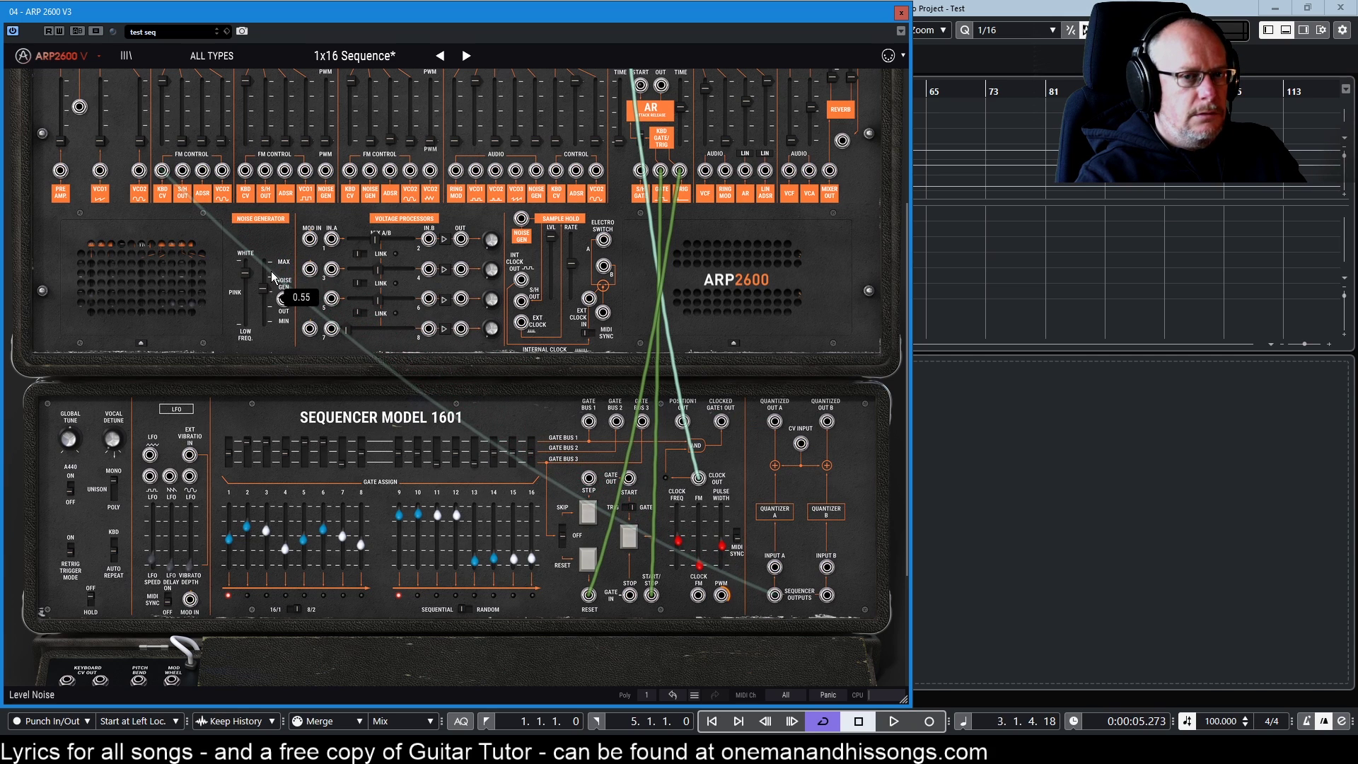
scroll(272, 272, up, 1)
mouse_move(227, 583)
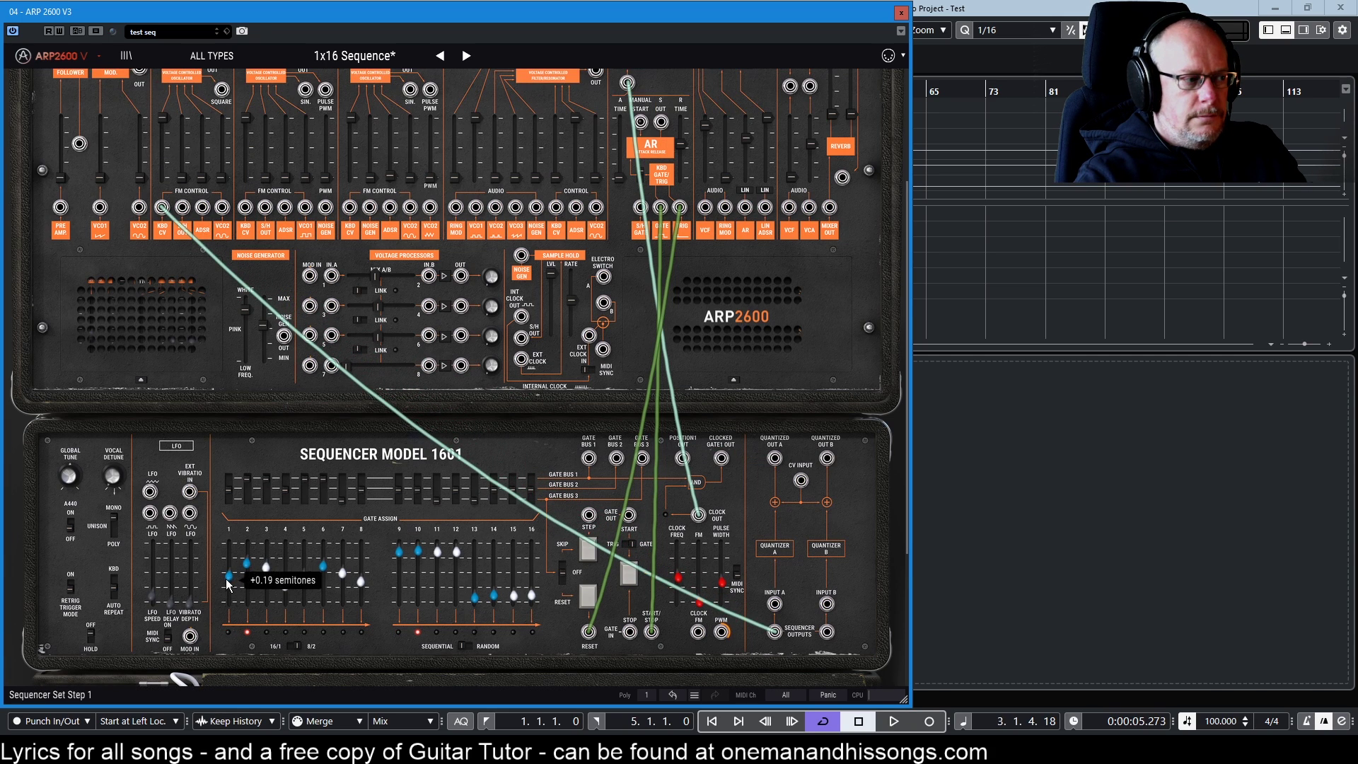
drag(230, 580, 228, 575)
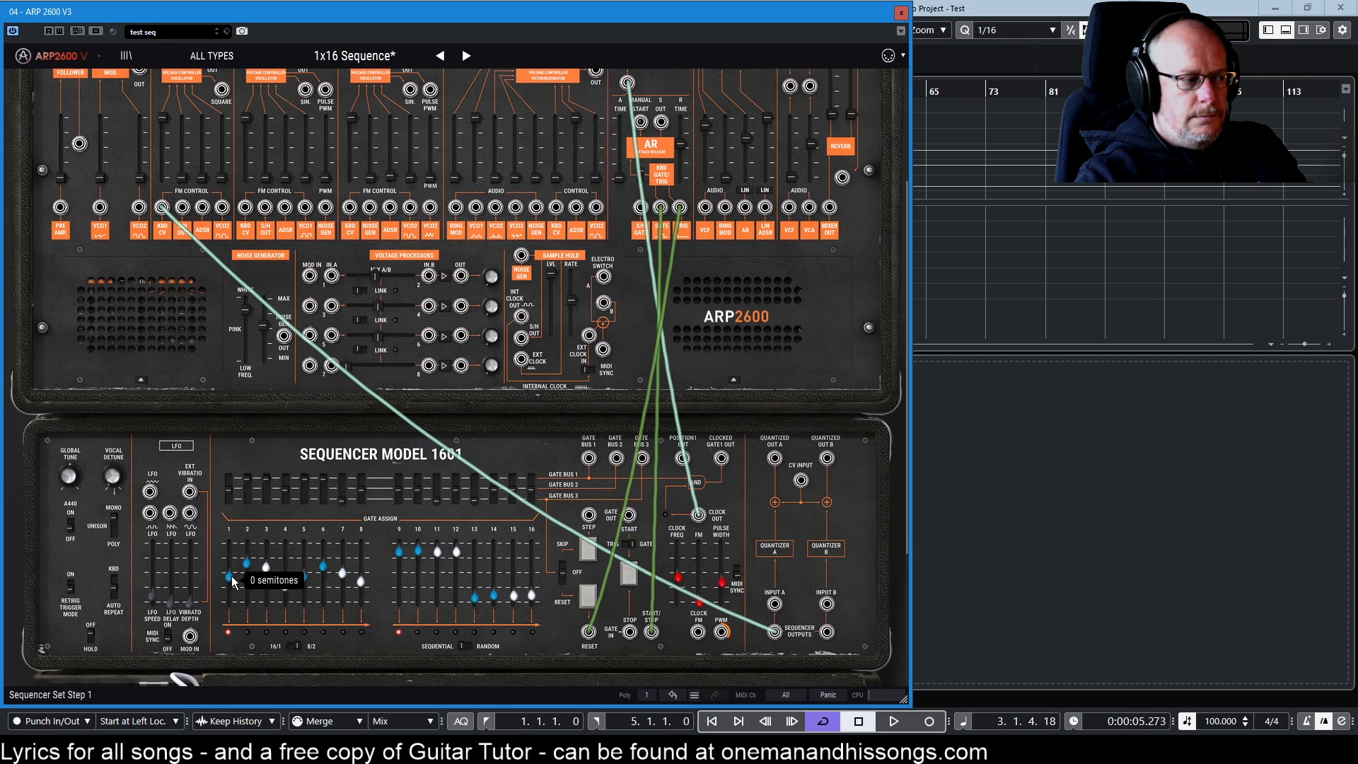
mouse_move(249, 570)
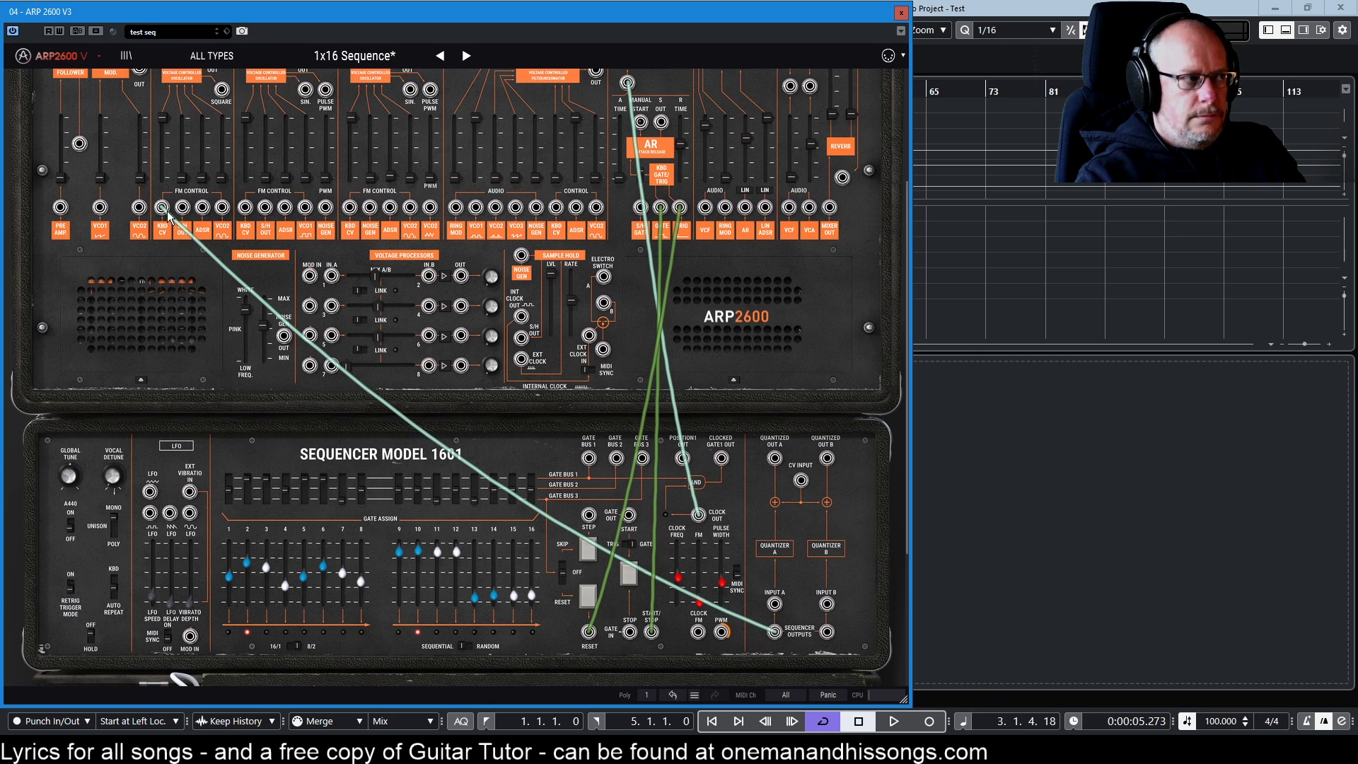
Unplug the unquantized Sequencer Output from VCO1's KBD CV input and patch Quantized Out A there instead.
drag(163, 208, 172, 210)
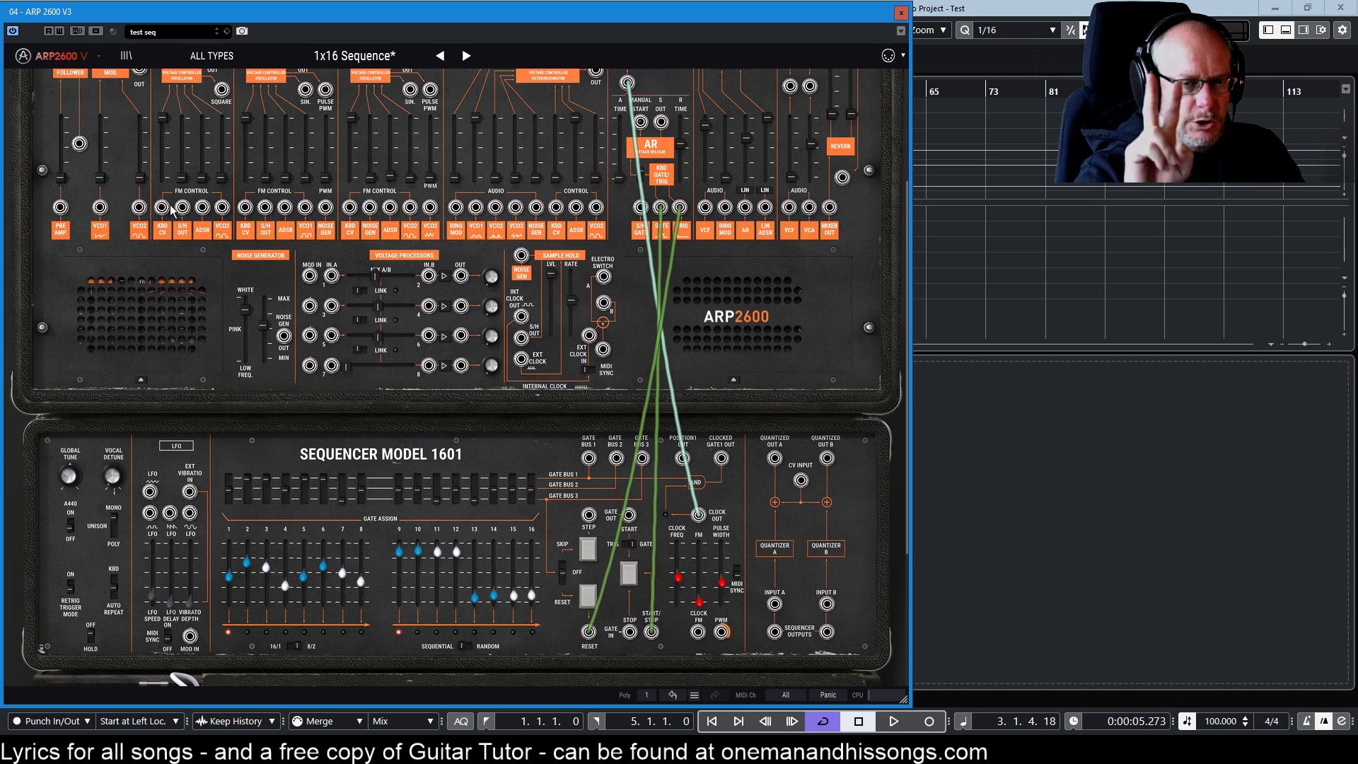
mouse_move(382, 197)
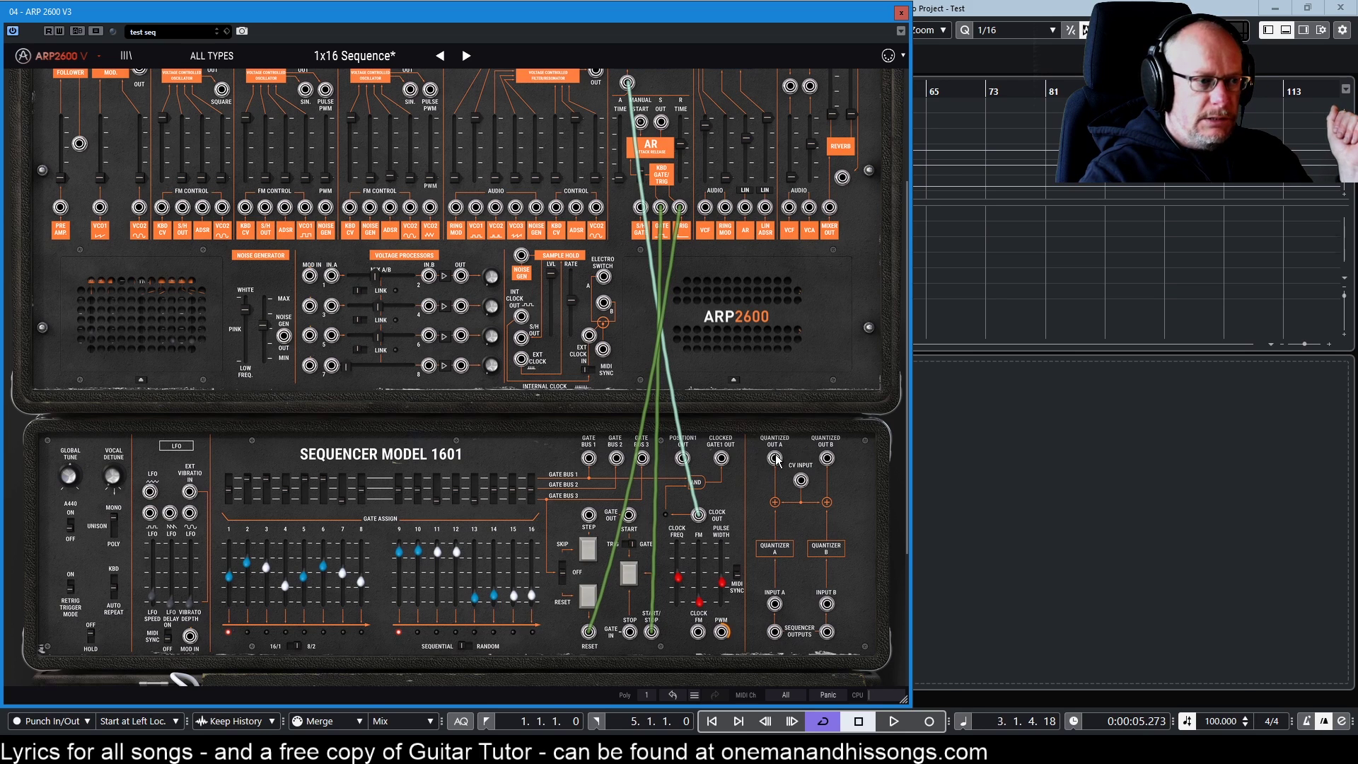
drag(774, 458, 730, 472)
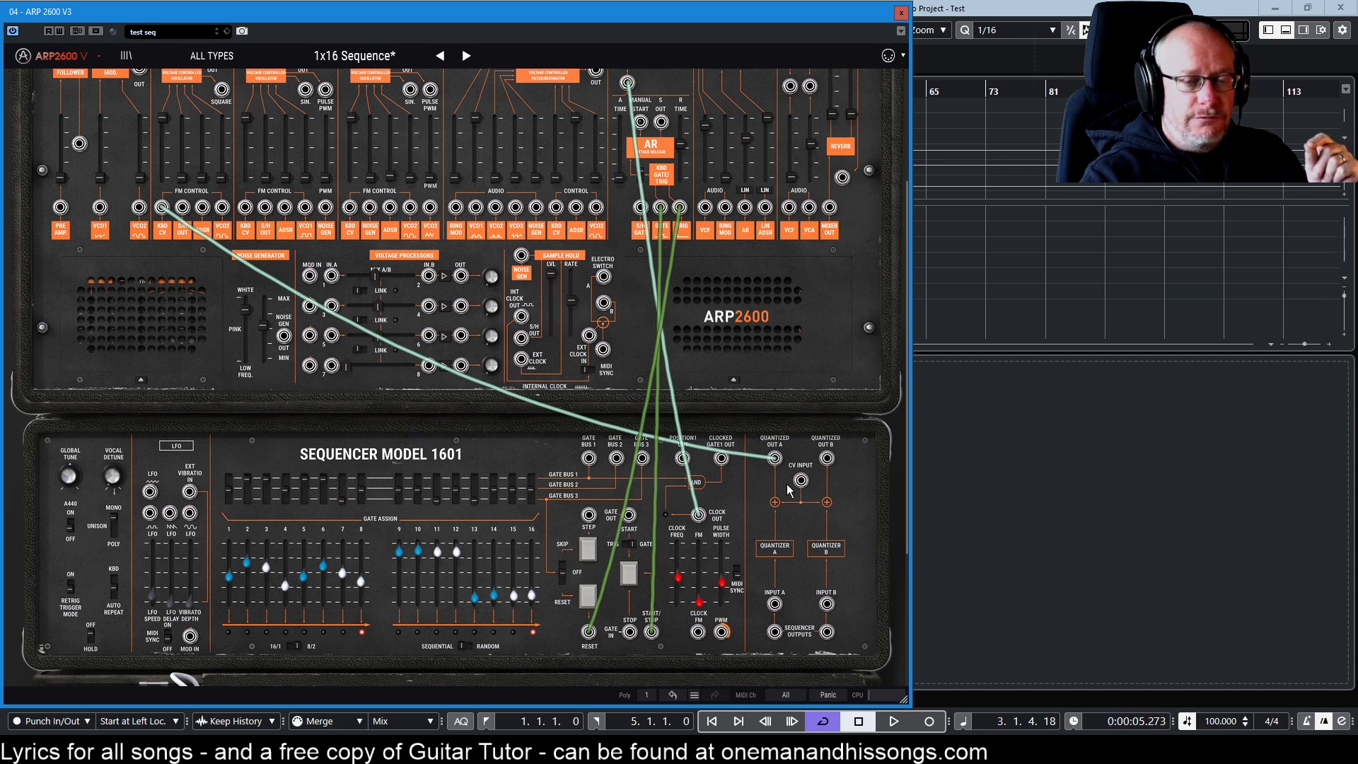
Patch the keyboard's X4 CV output to the quantizers' CV Input and unplug that cable again.
scroll(784, 479, down, 2)
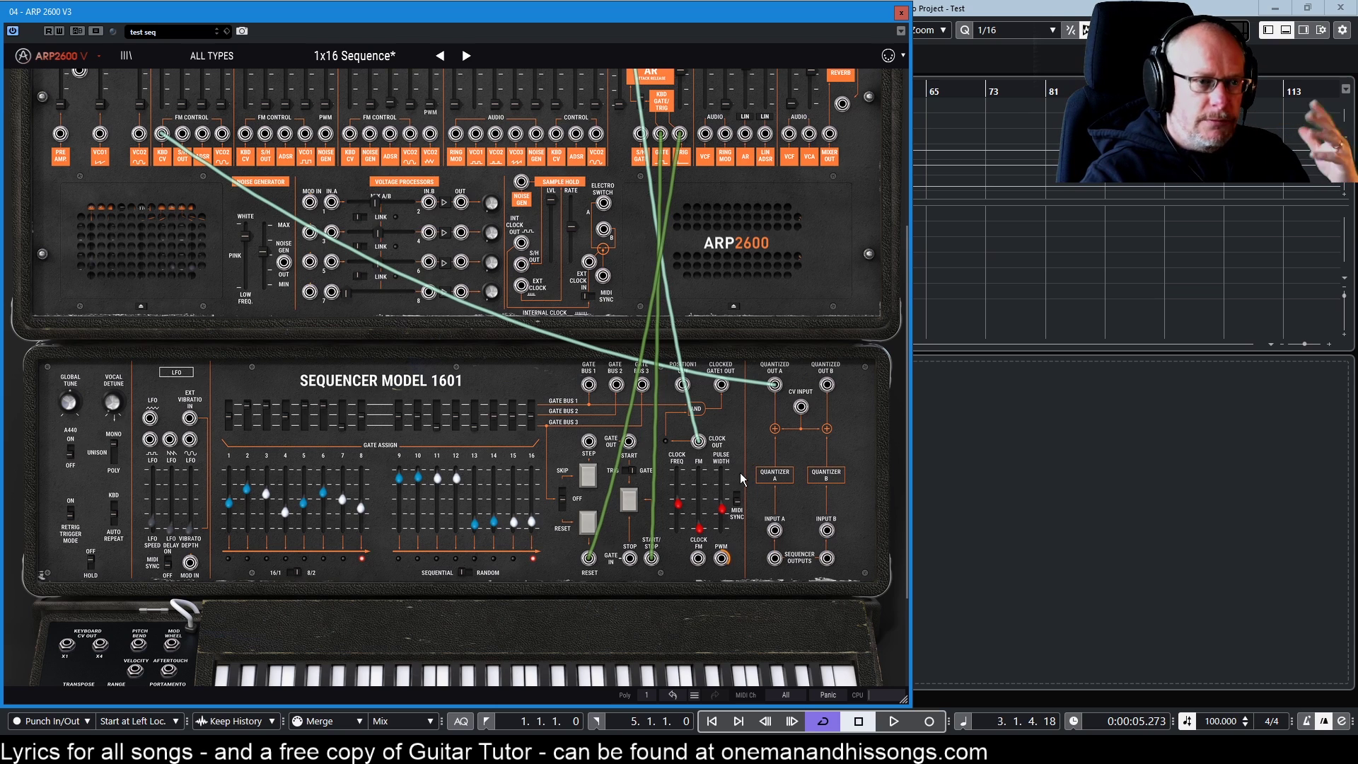
scroll(742, 479, down, 1)
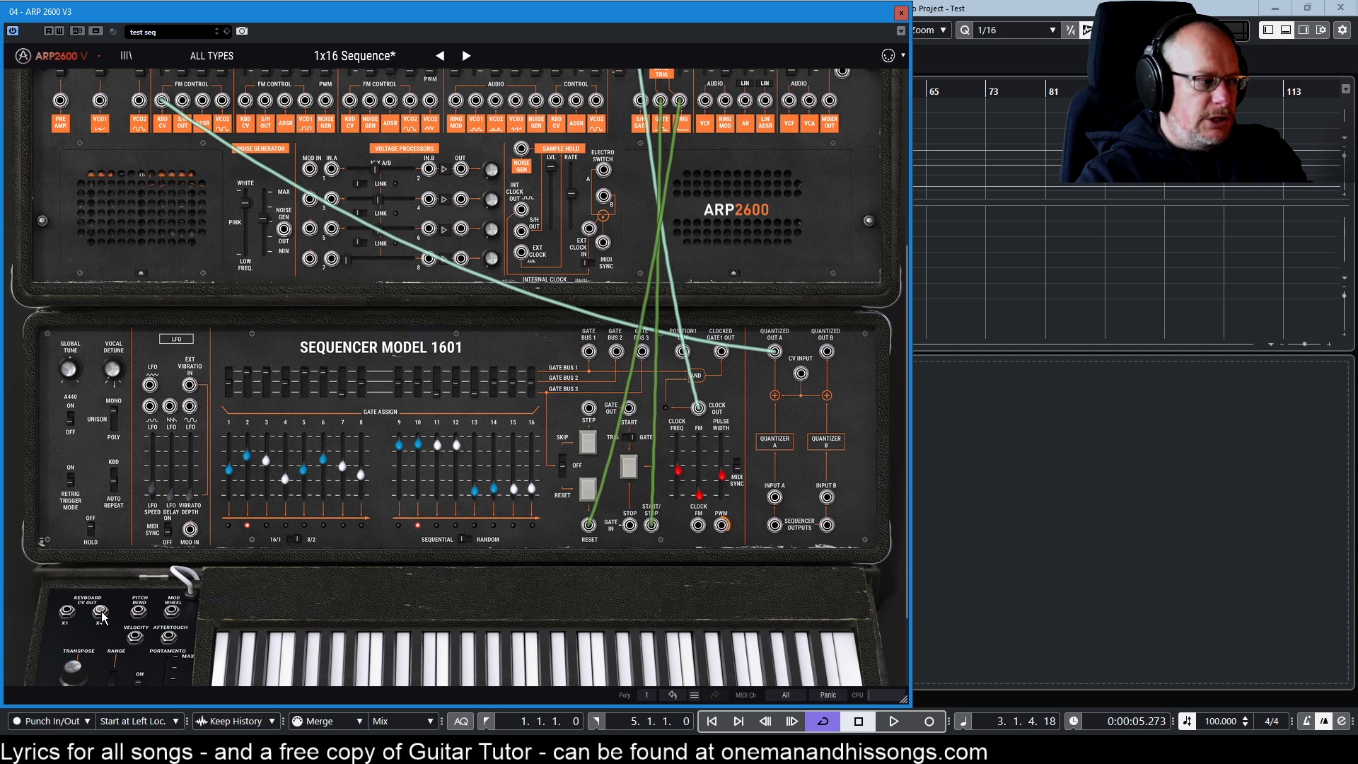
drag(101, 615, 801, 296)
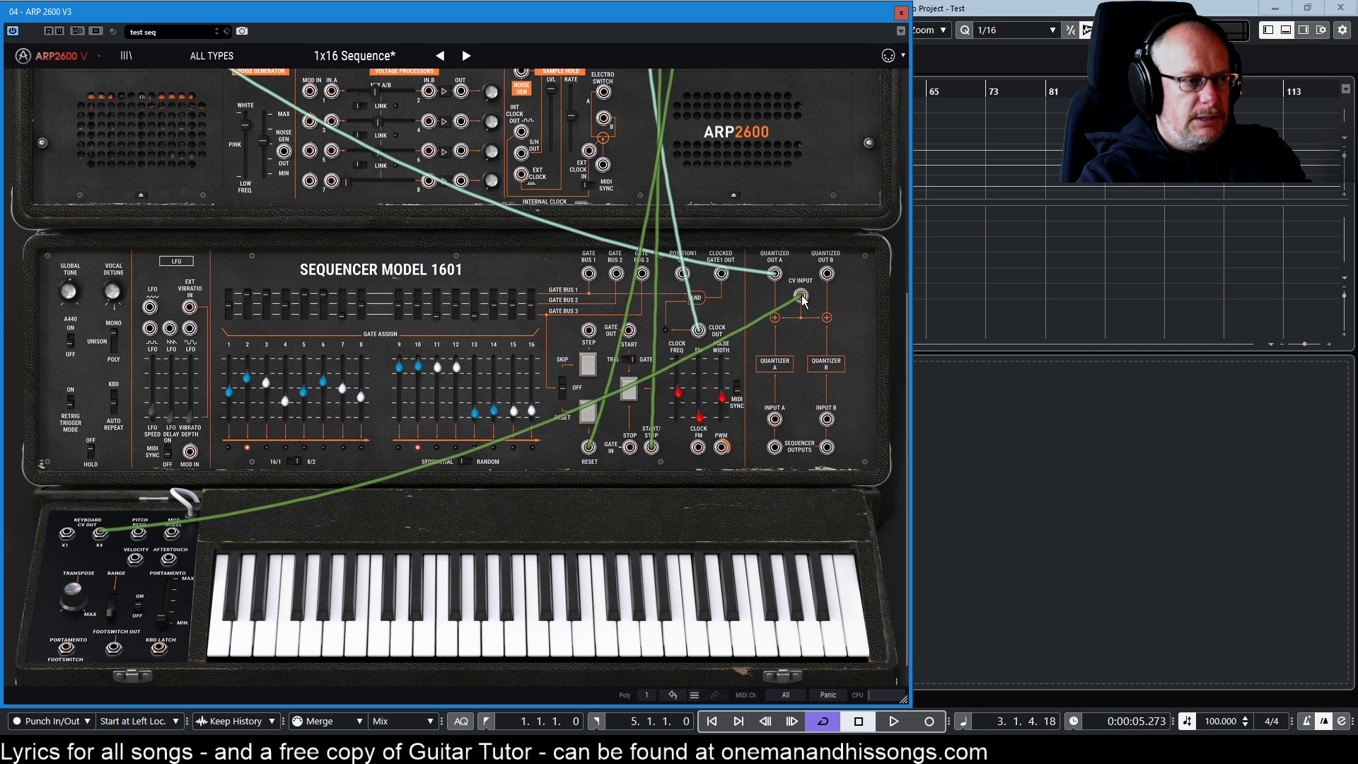
scroll(813, 421, up, 5)
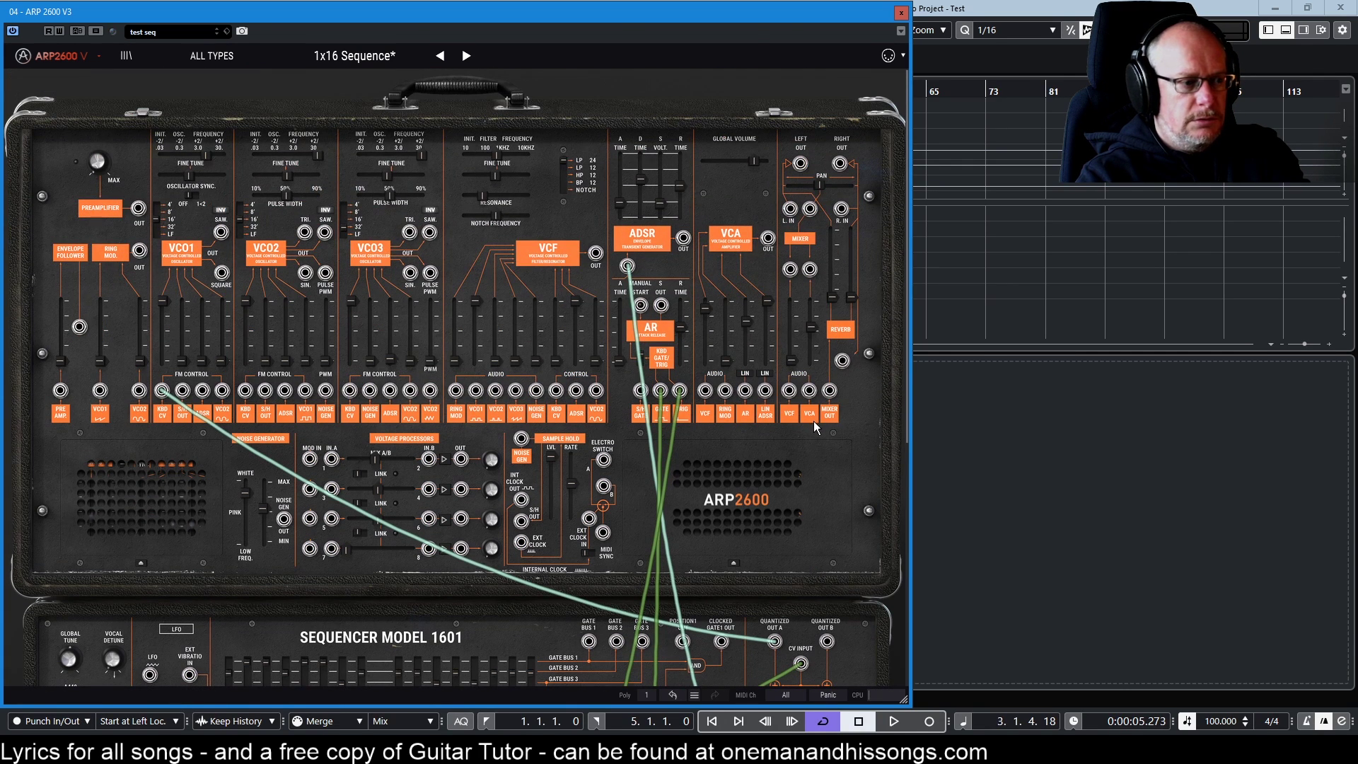
scroll(813, 422, down, 3)
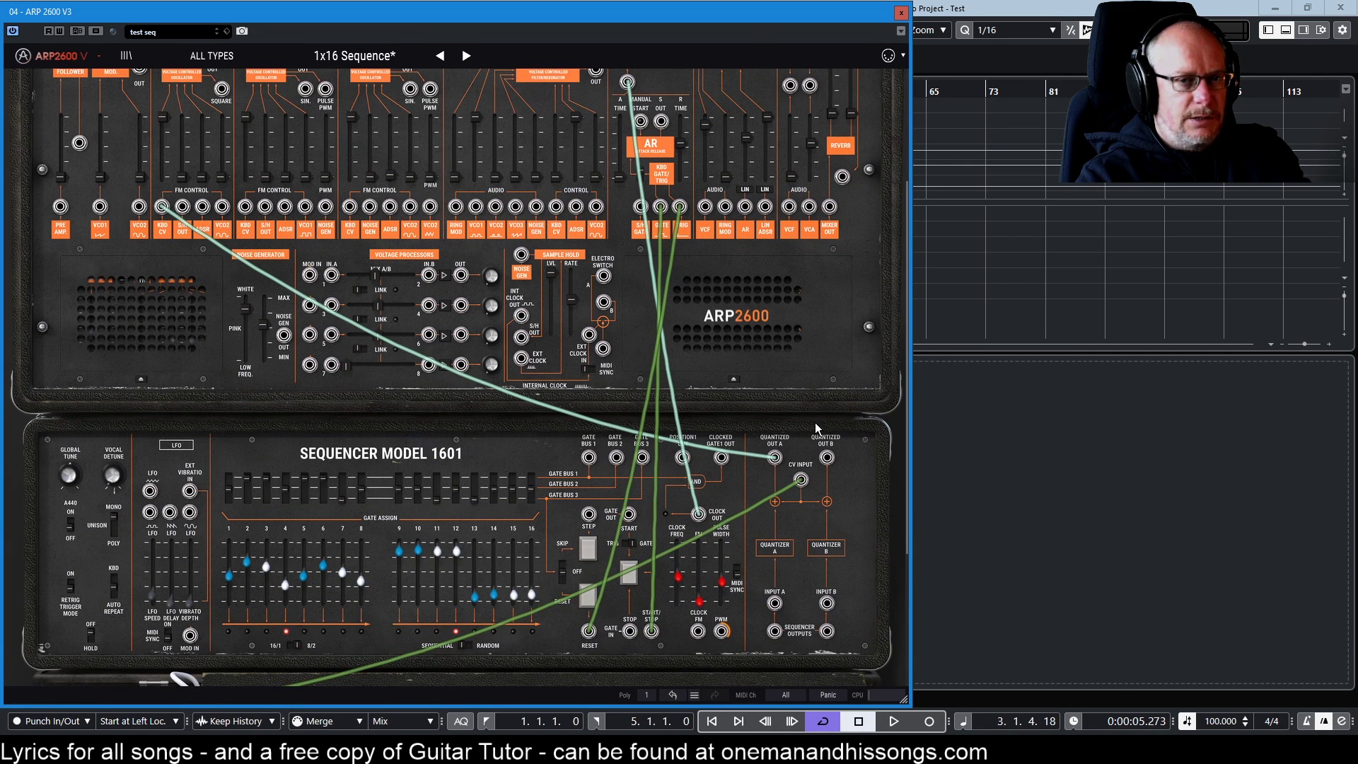
scroll(816, 422, down, 2)
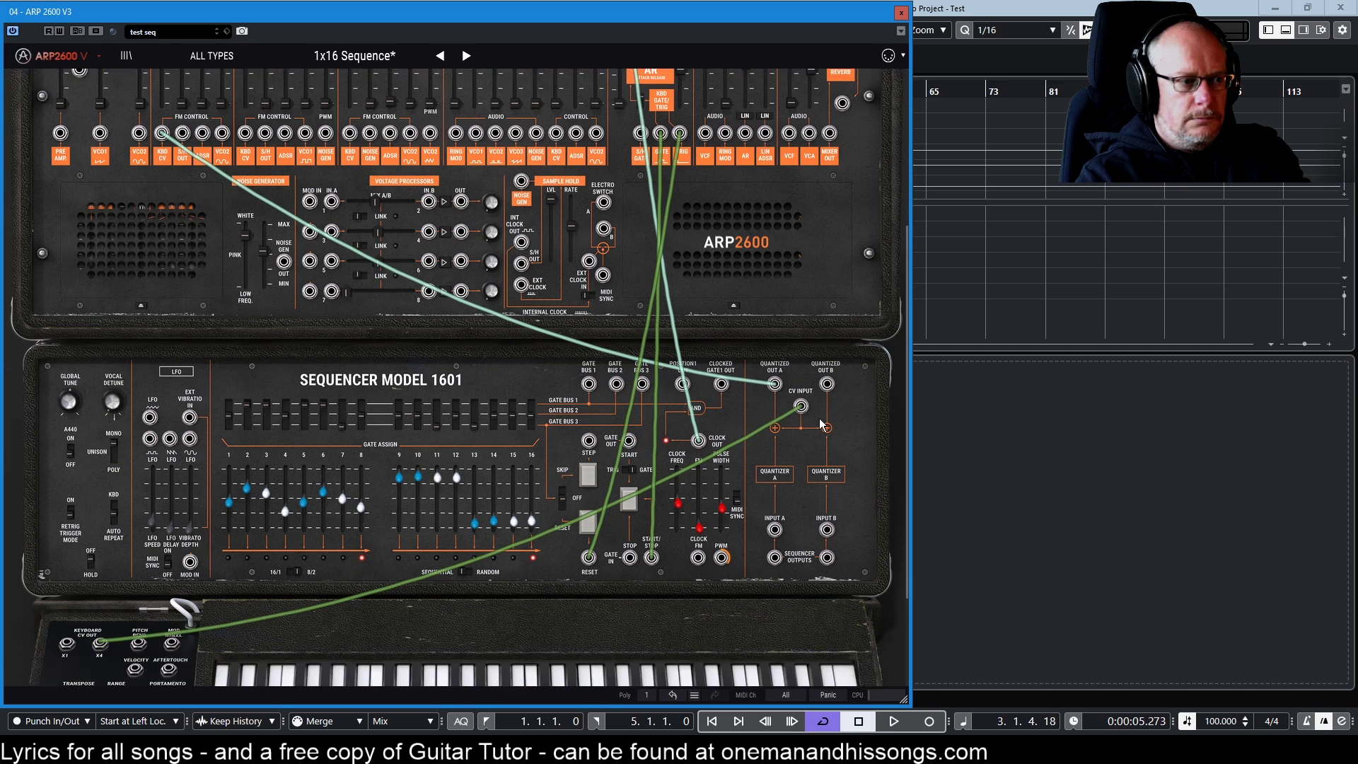
drag(806, 407, 815, 427)
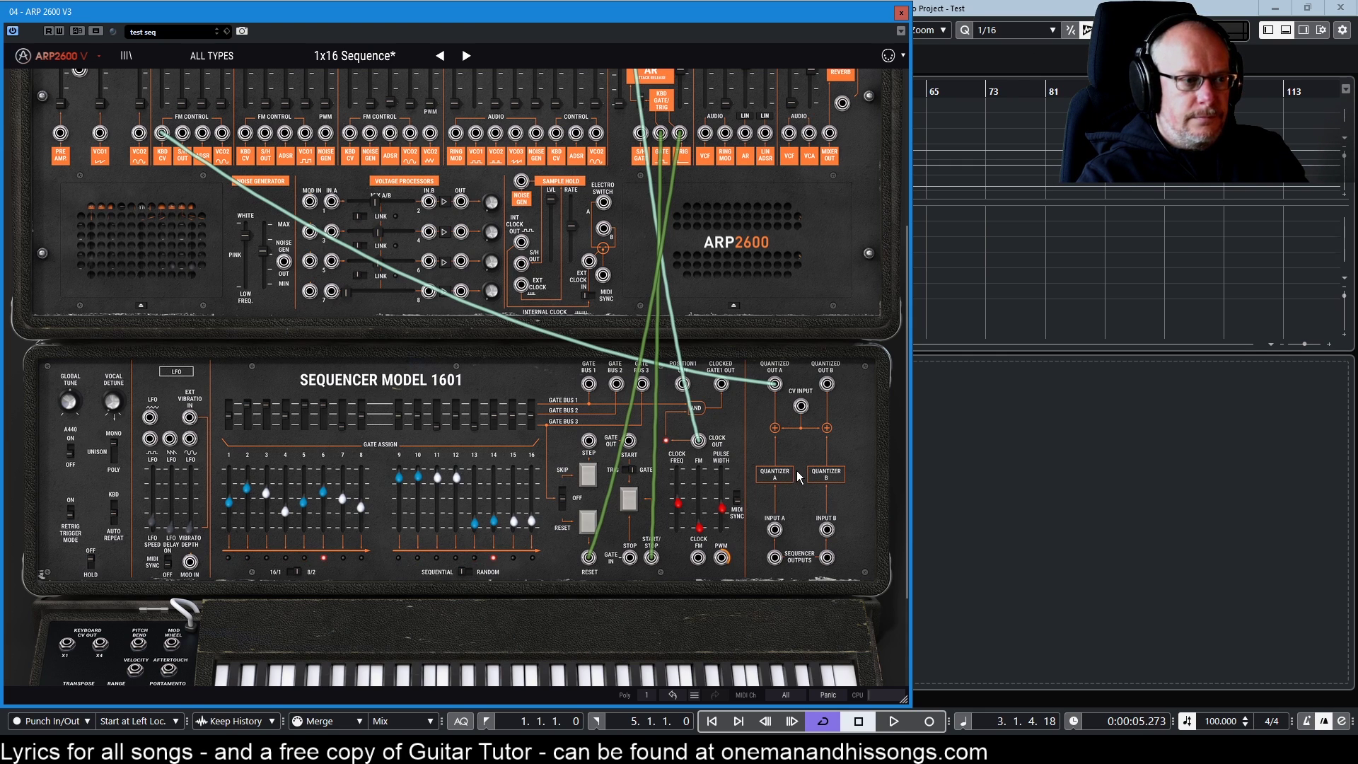
Reconnect the keyboard's X4 CV output to the quantizers' CV Input to transpose the sequence, and remove the connection.
scroll(804, 464, down, 1)
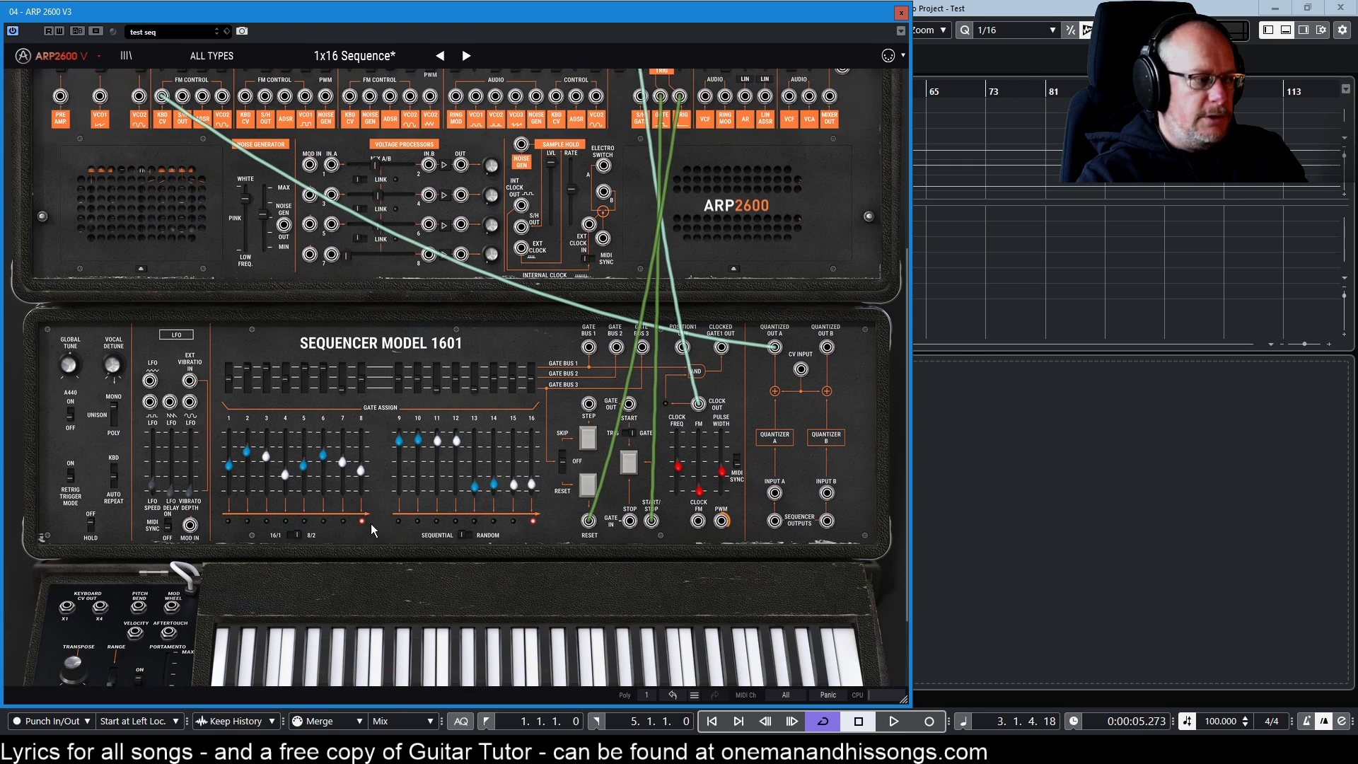
drag(101, 607, 801, 370)
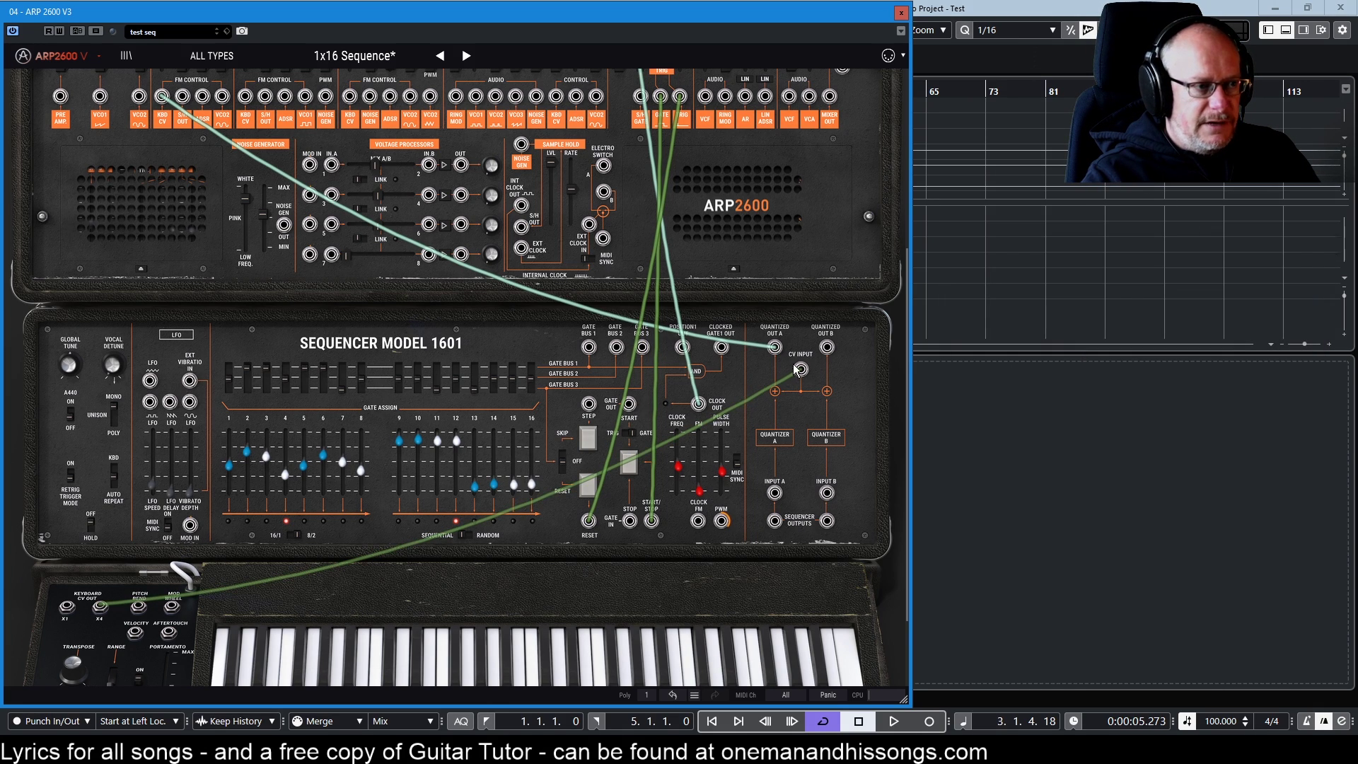
drag(797, 369, 829, 379)
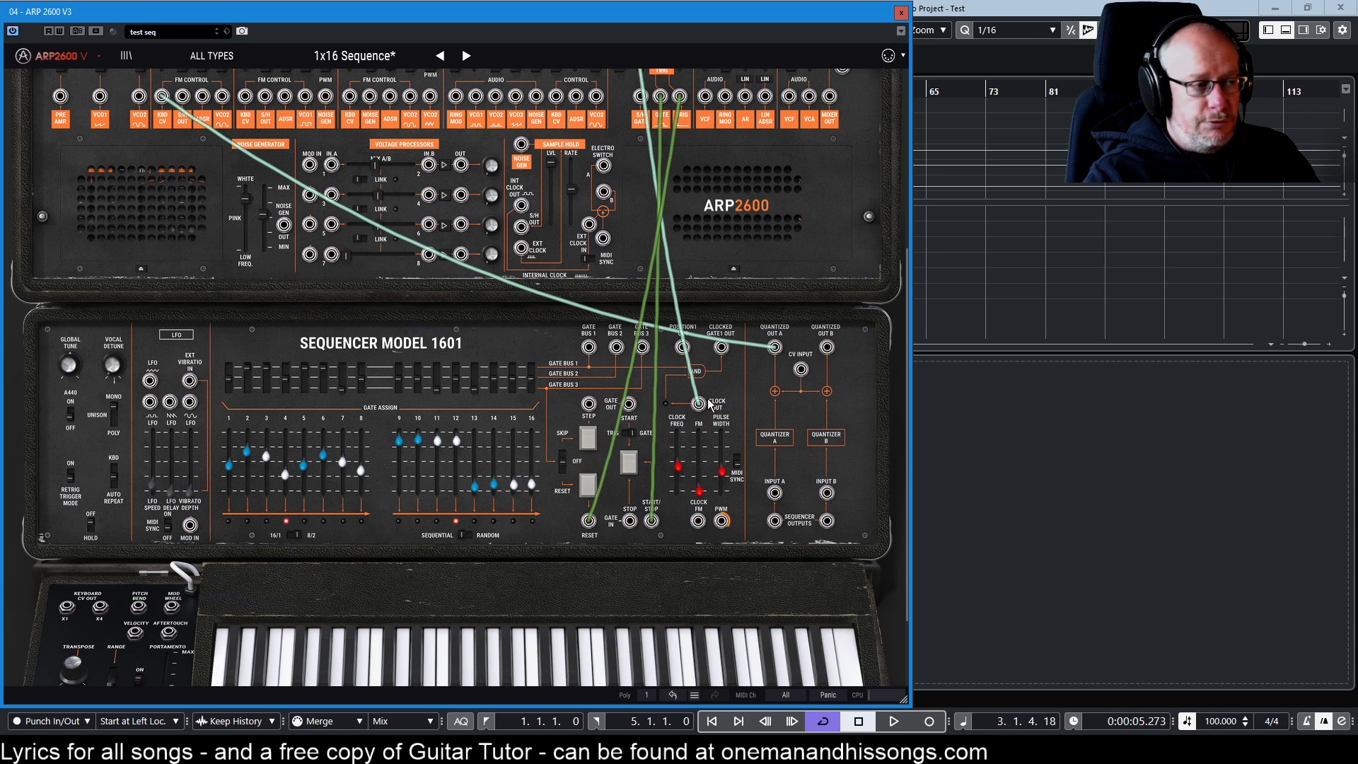
Try the third LFO output in the quantizers' CV Input, unplug it, and switch the sequencer to 16/1 mode.
drag(189, 401, 803, 374)
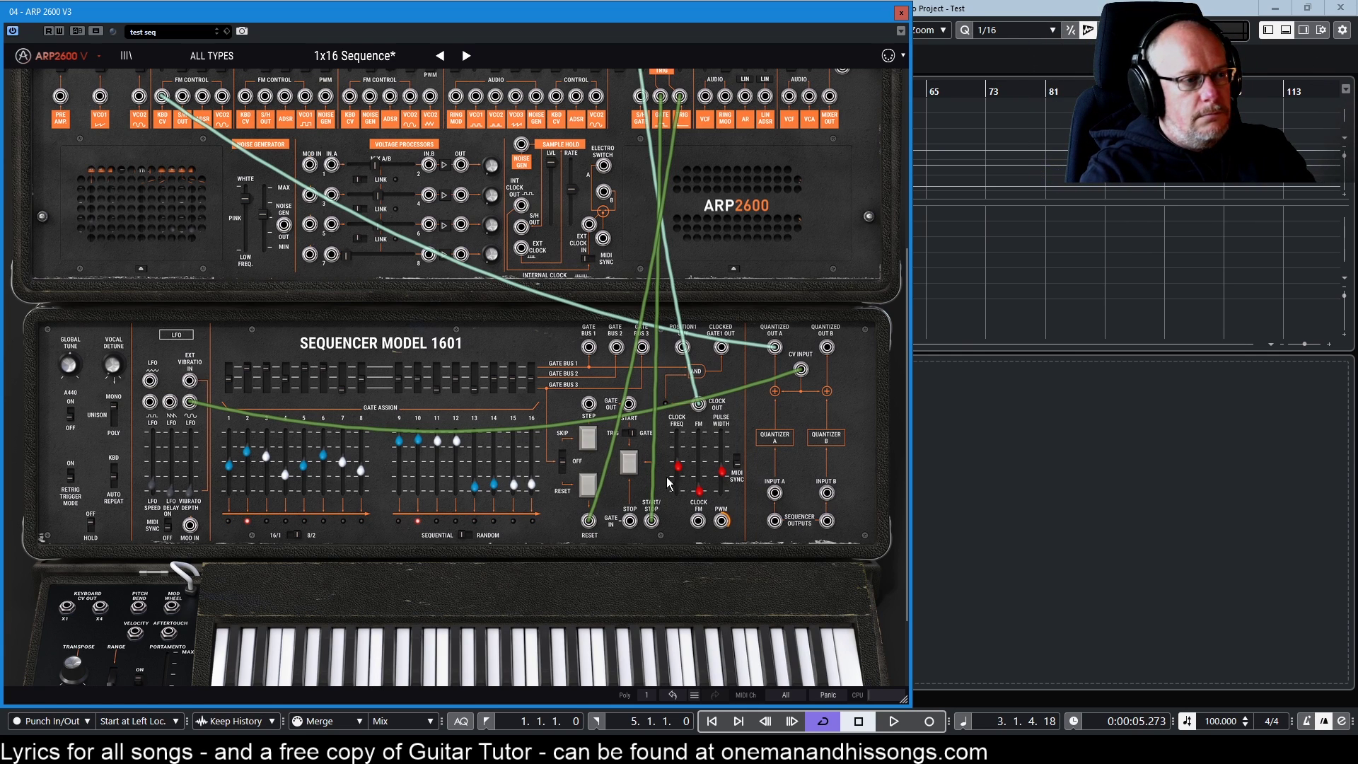
scroll(522, 507, down, 1)
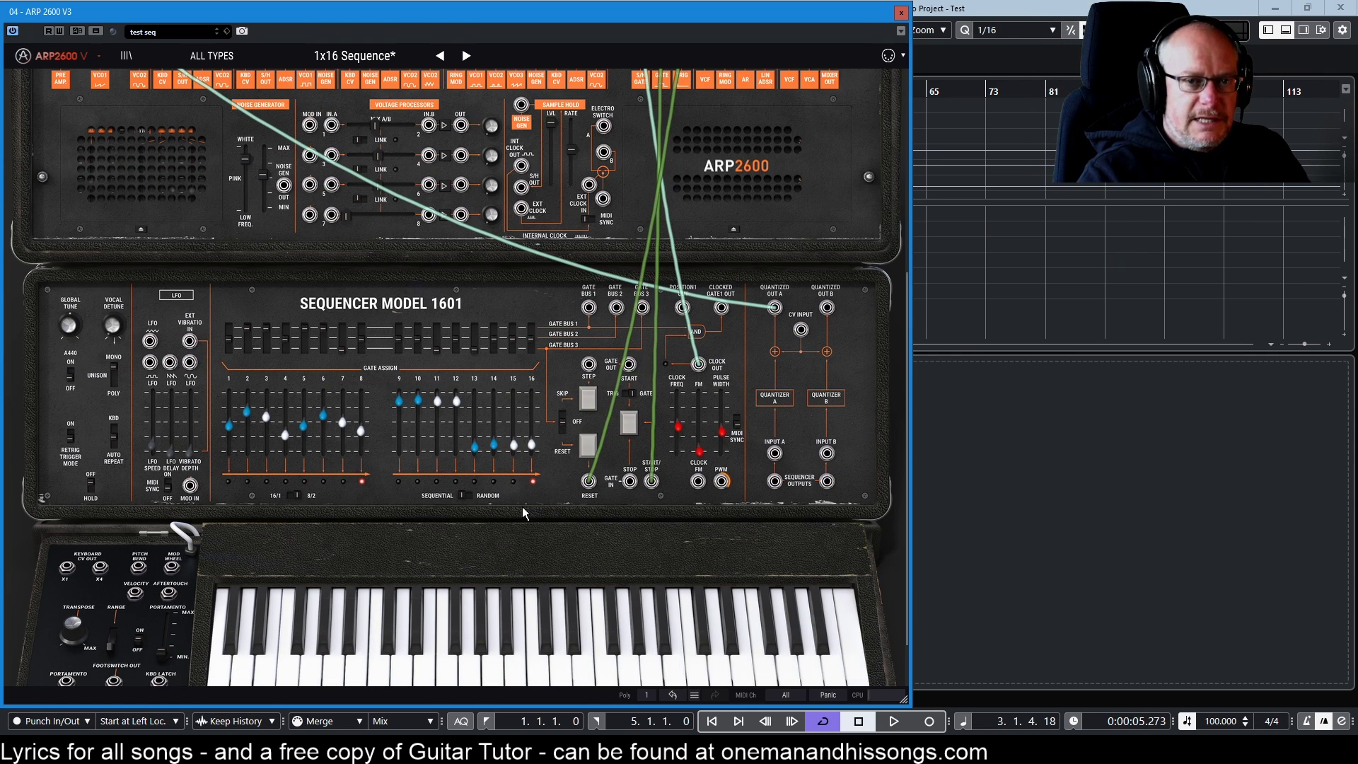
click(293, 495)
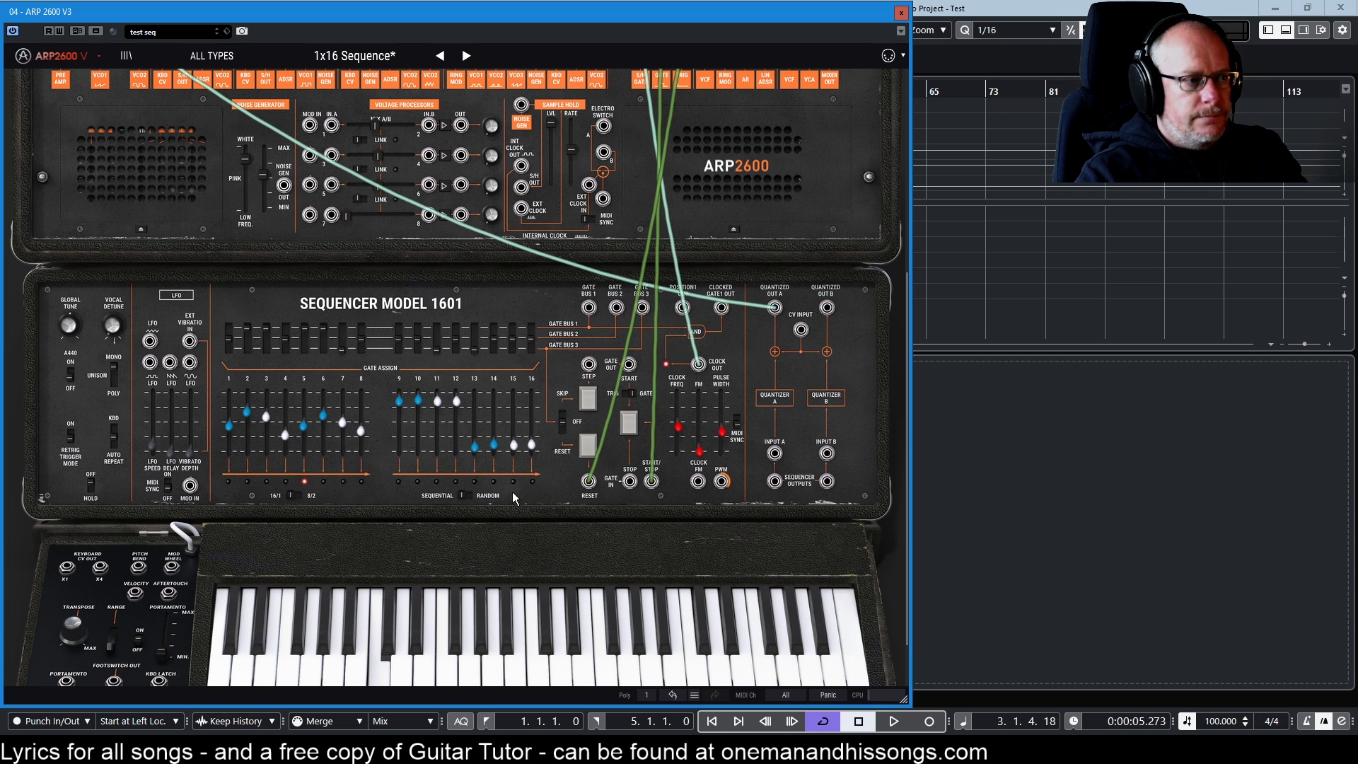
Try the gate cable from the sequencer's Start/Stop input in the Start input and the Stop input, and return it to Start/Stop.
scroll(512, 492, up, 3)
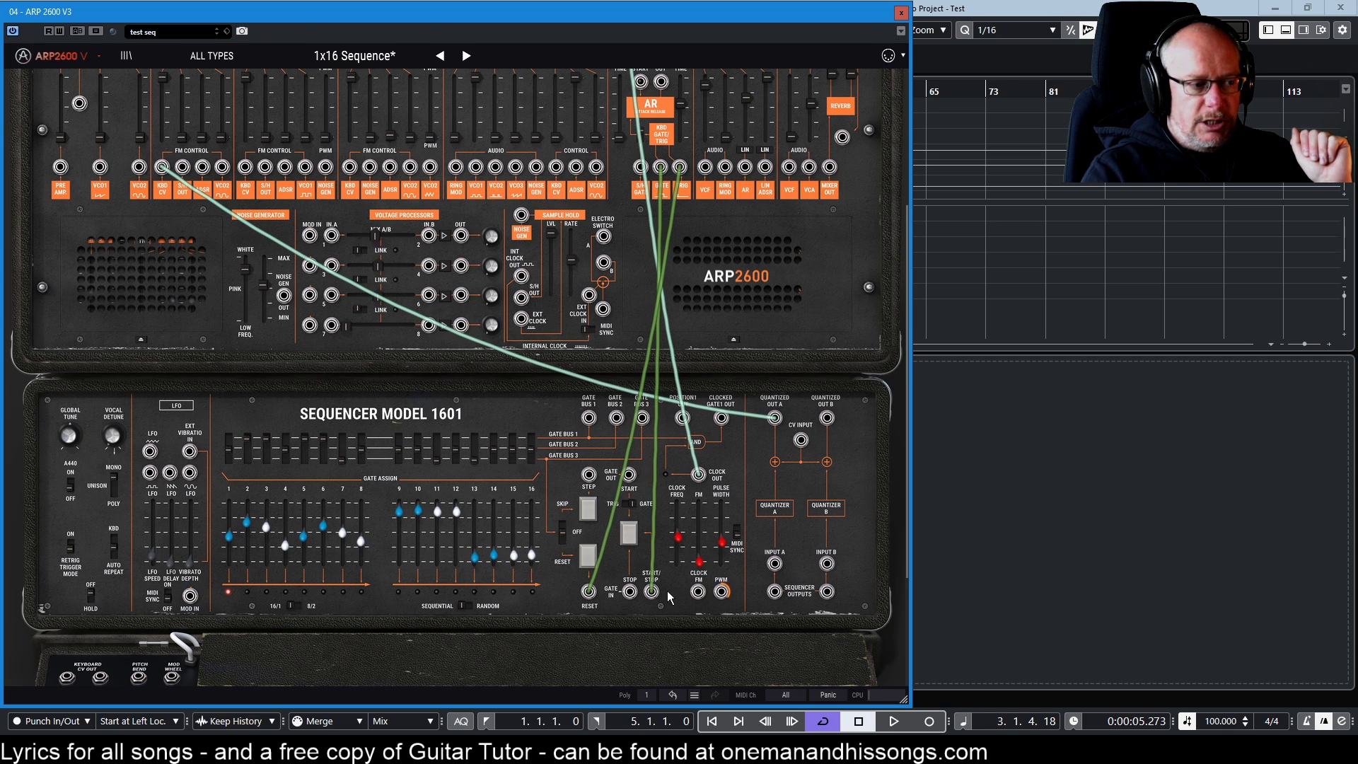
drag(652, 593, 632, 481)
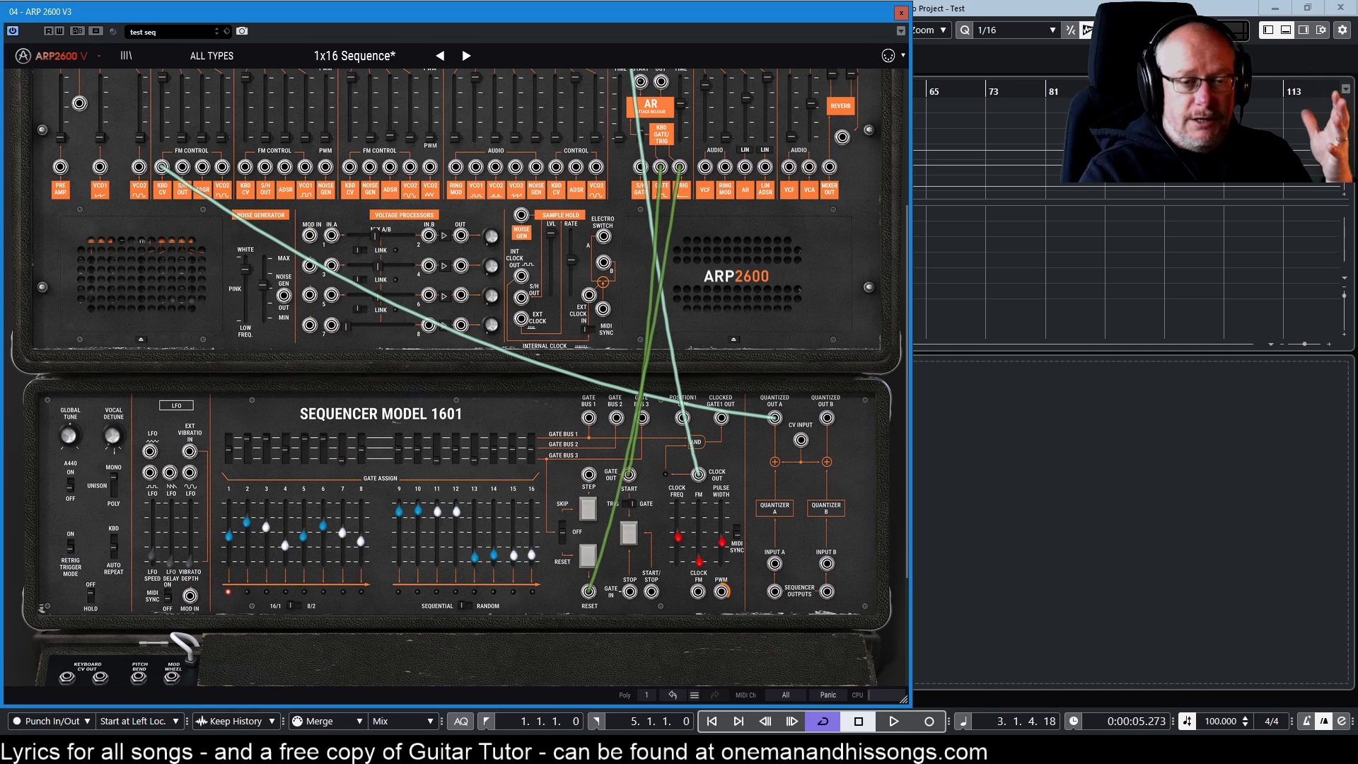
drag(588, 591, 633, 596)
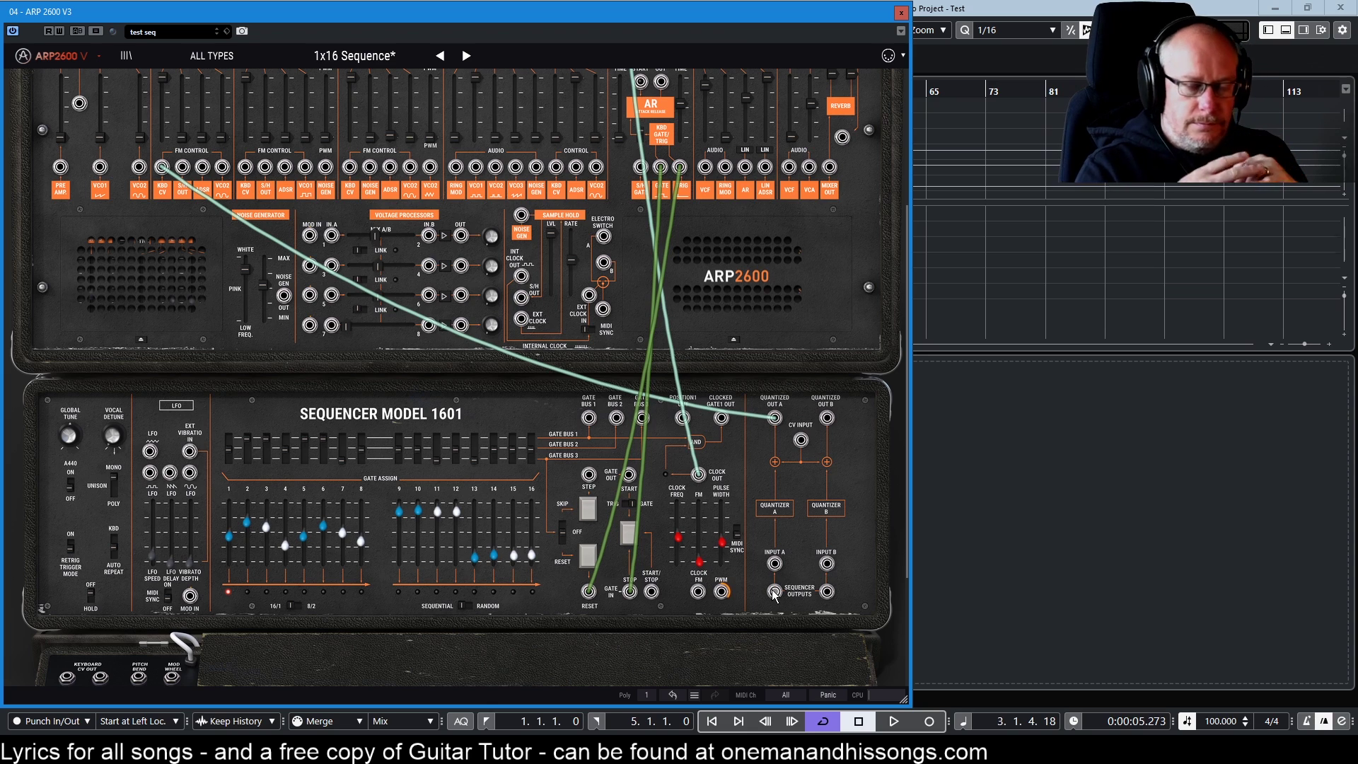
drag(632, 596, 652, 592)
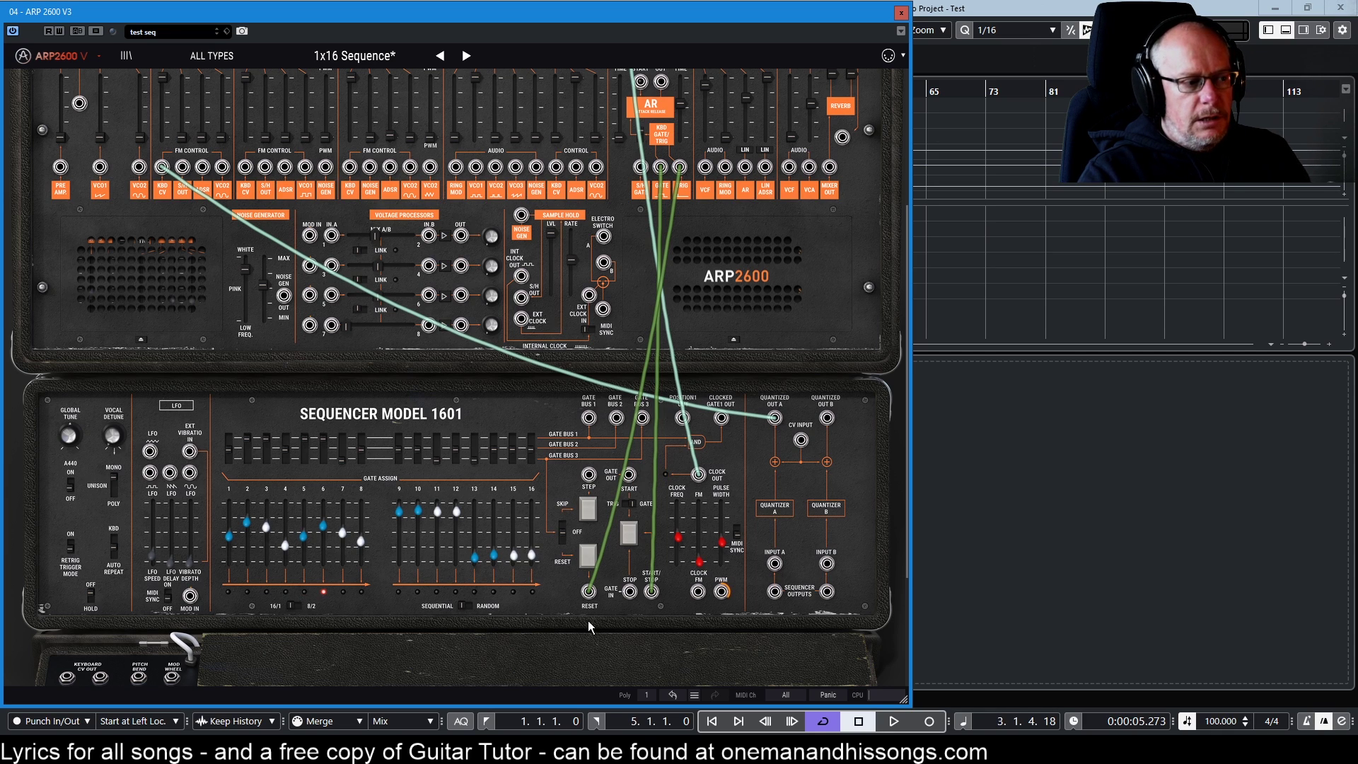
Move the cable from the sequencer's Reset input to its Step input.
drag(588, 591, 591, 481)
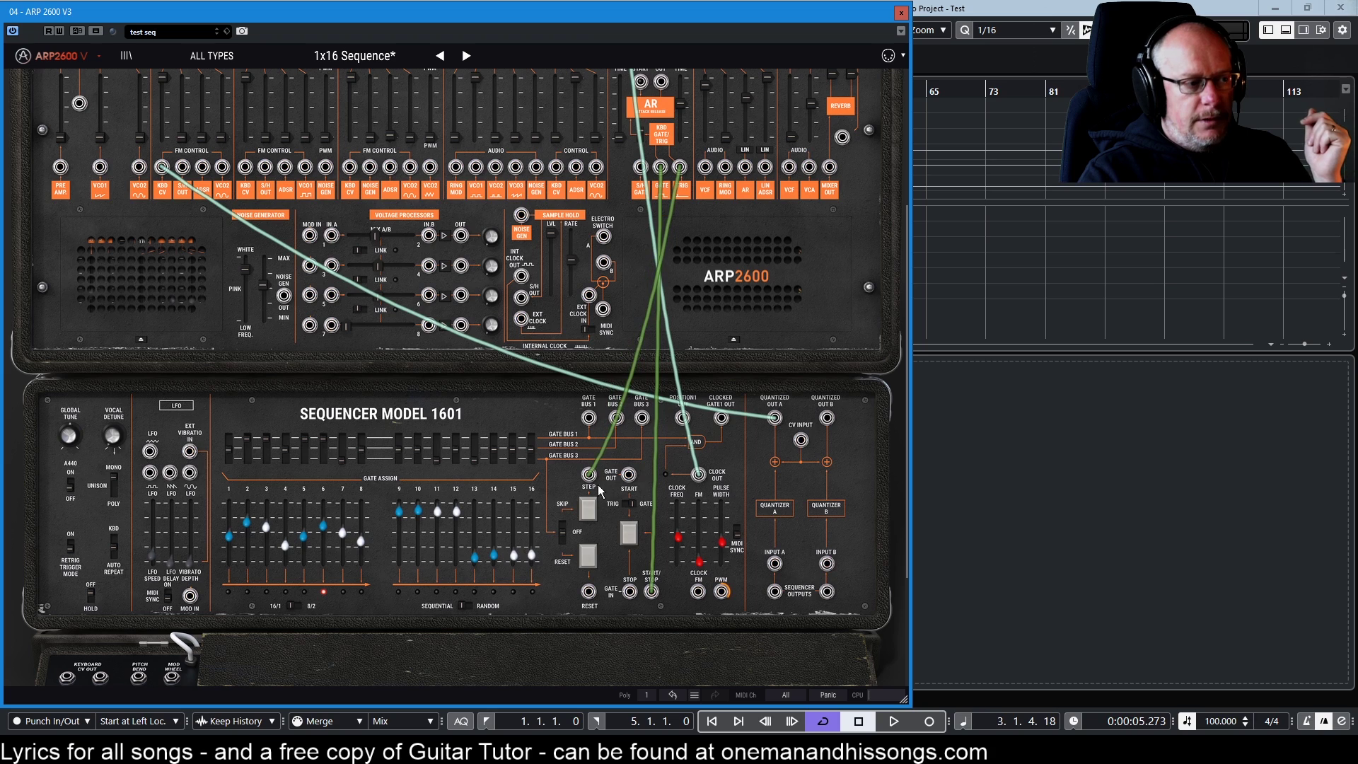